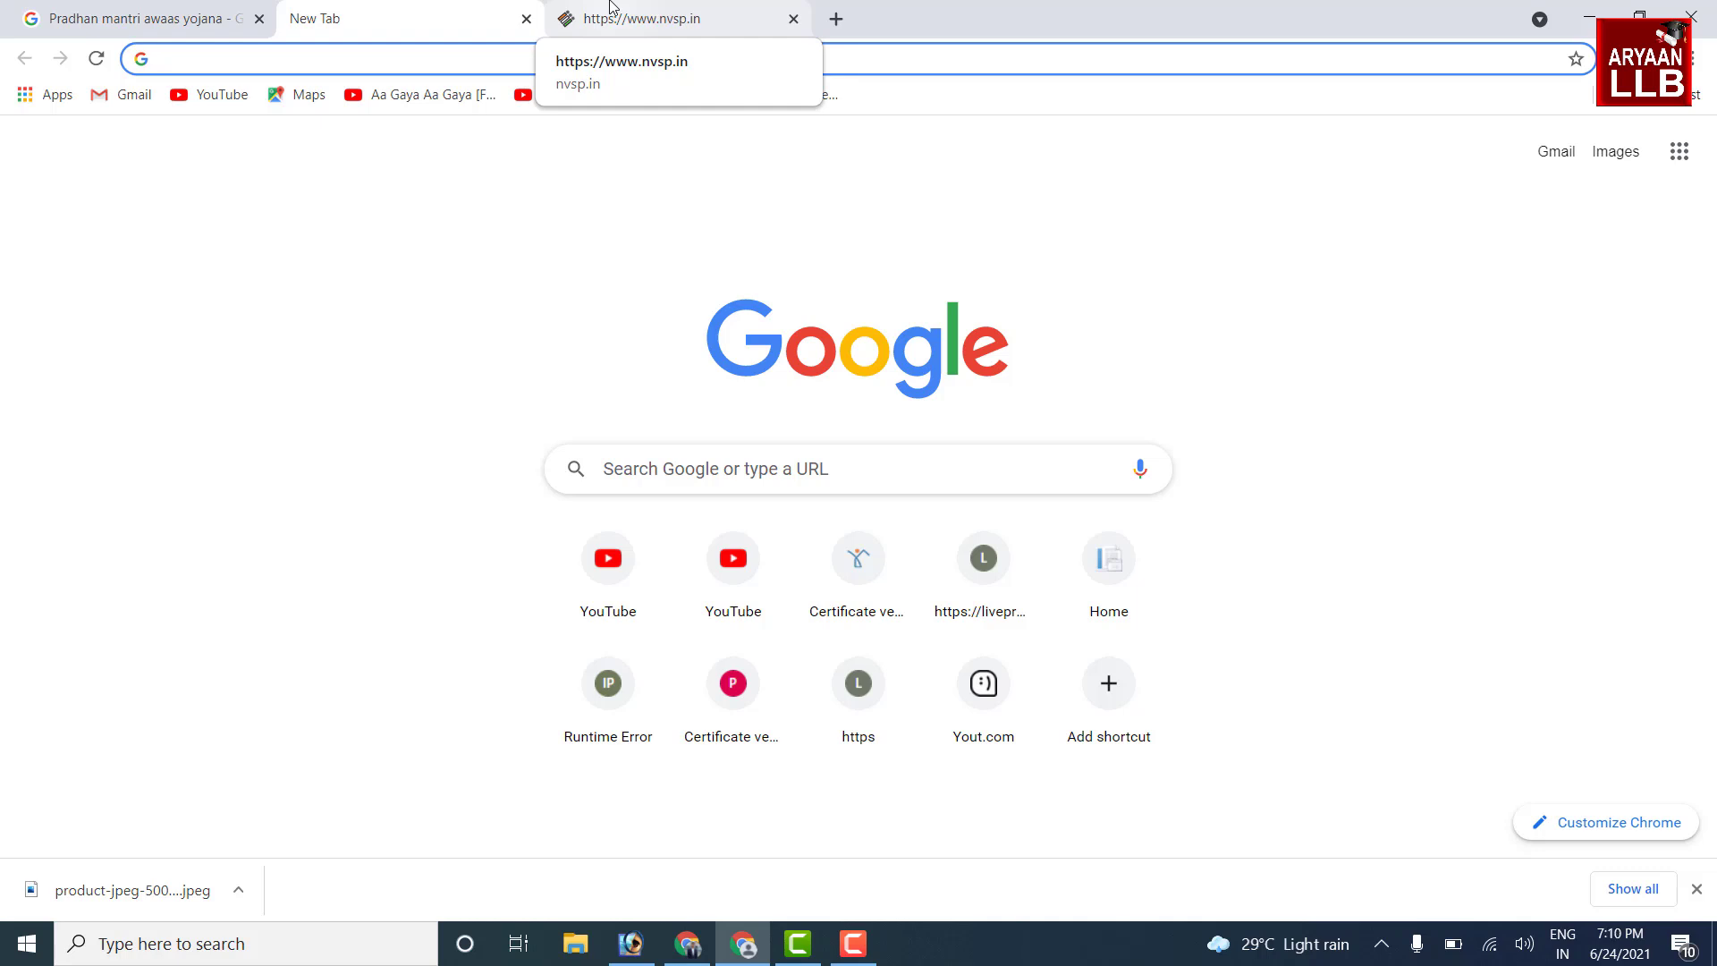
Switch to the nvsp.in tab and log out from the account menu
click(610, 9)
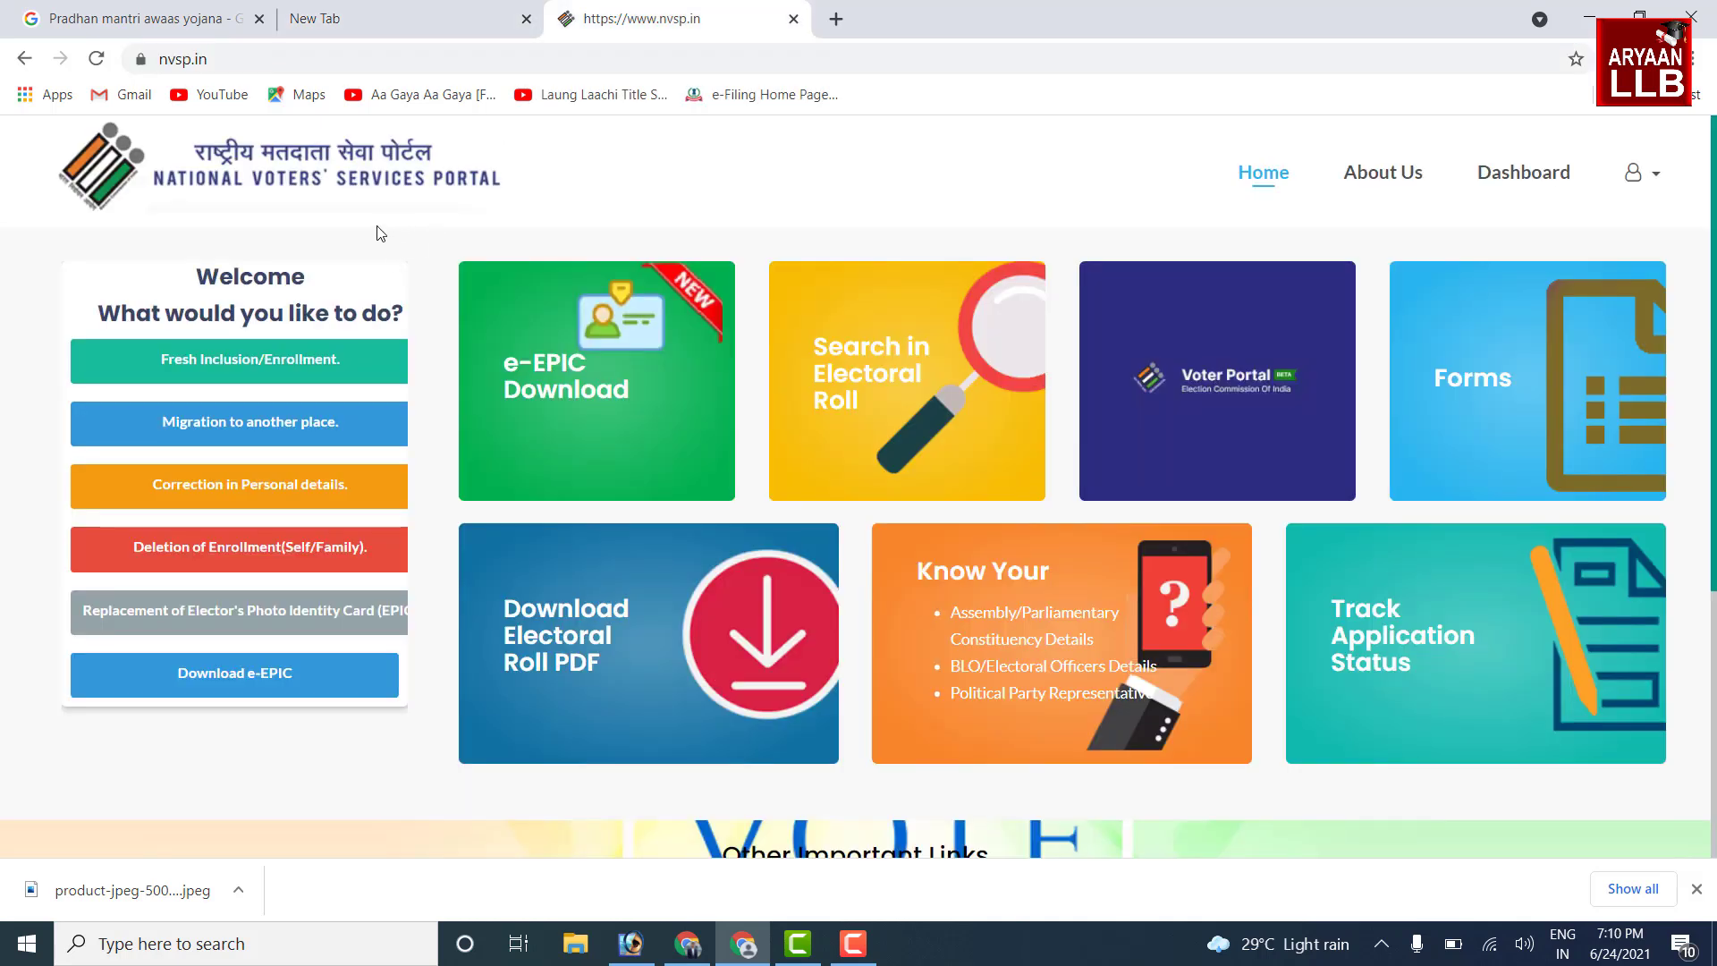
click(483, 48)
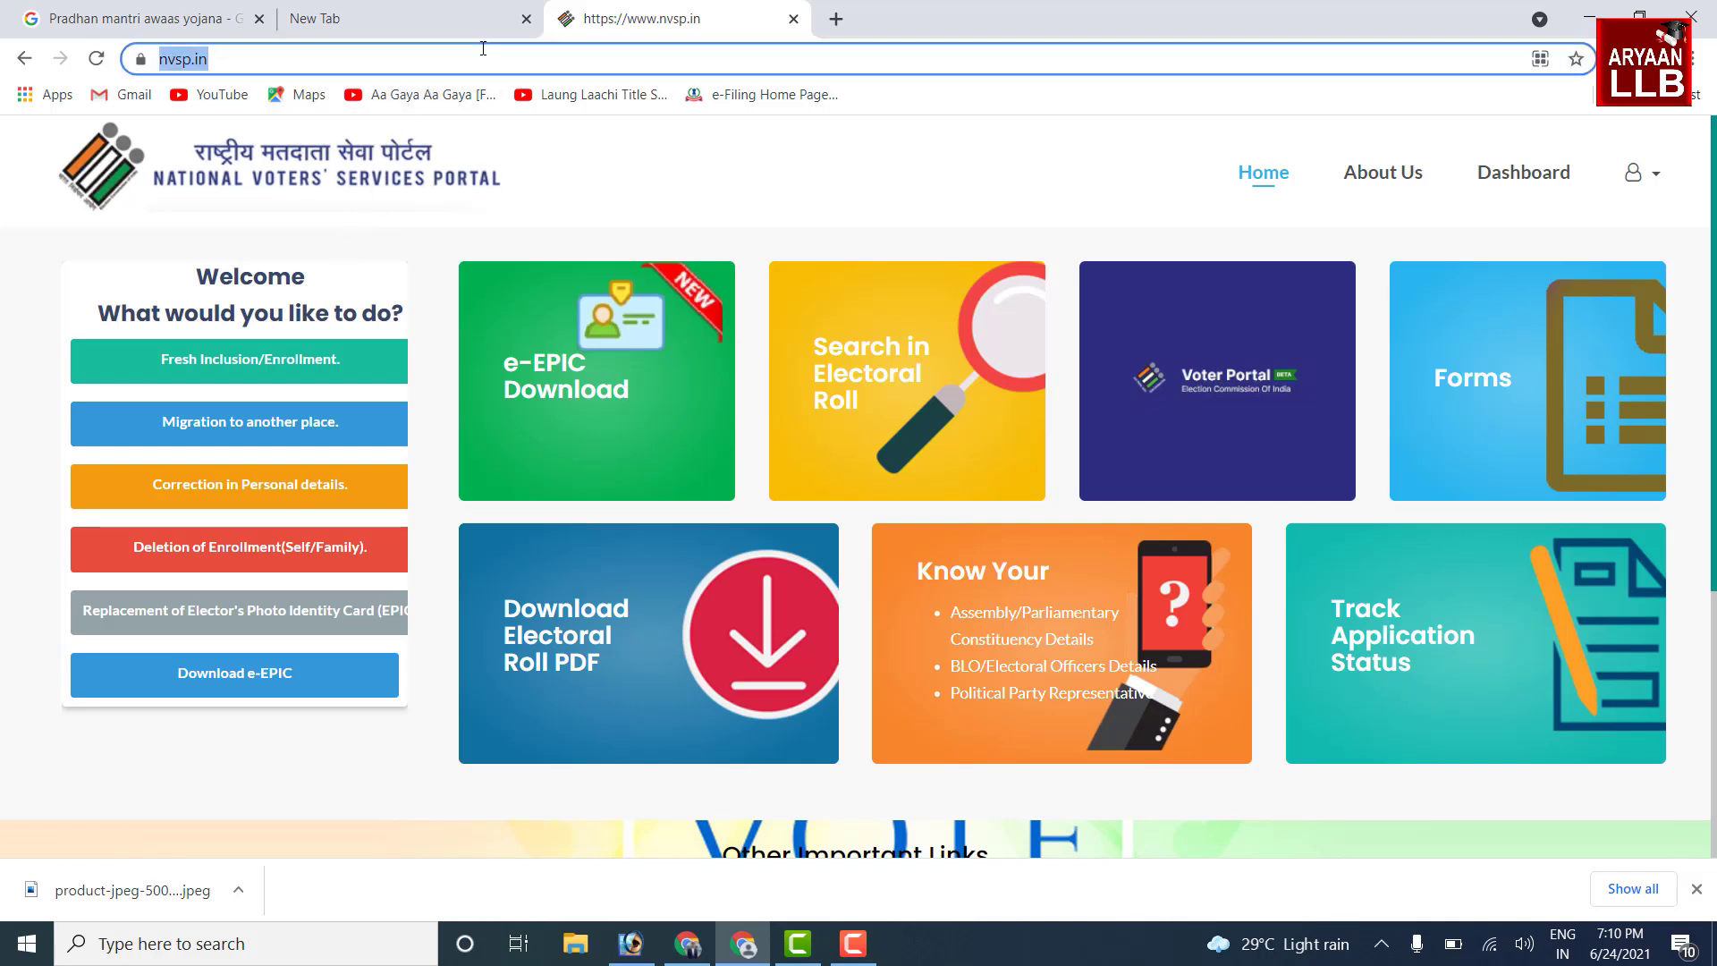
click(152, 271)
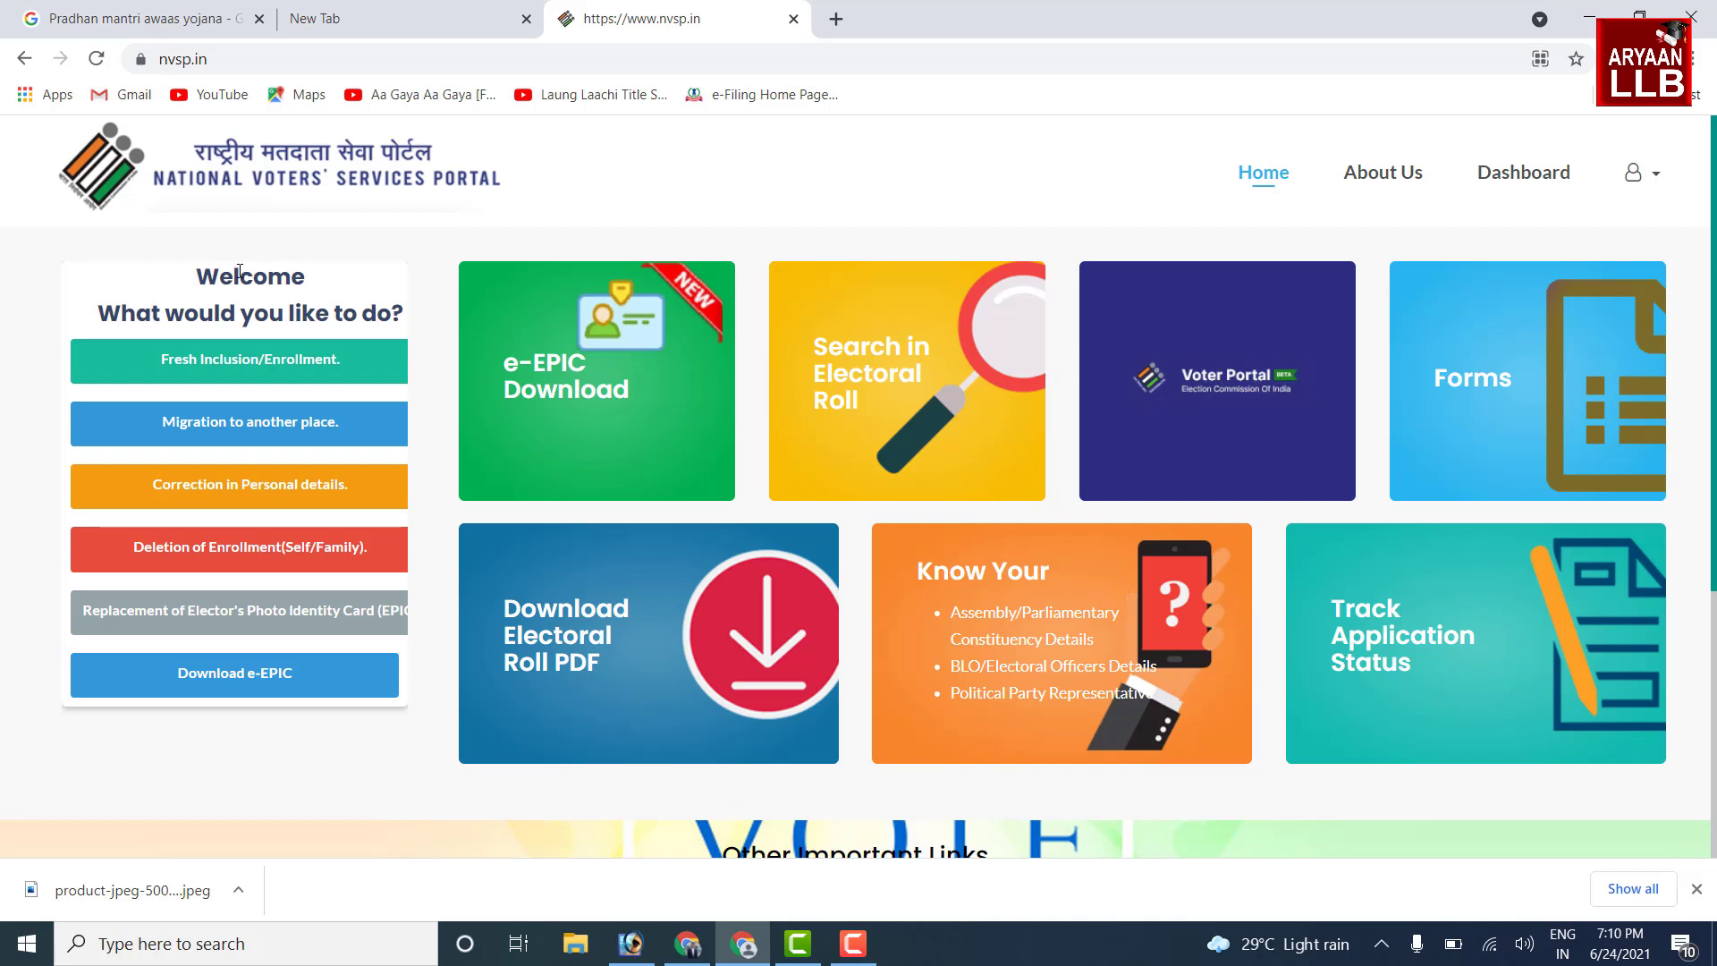
click(1629, 175)
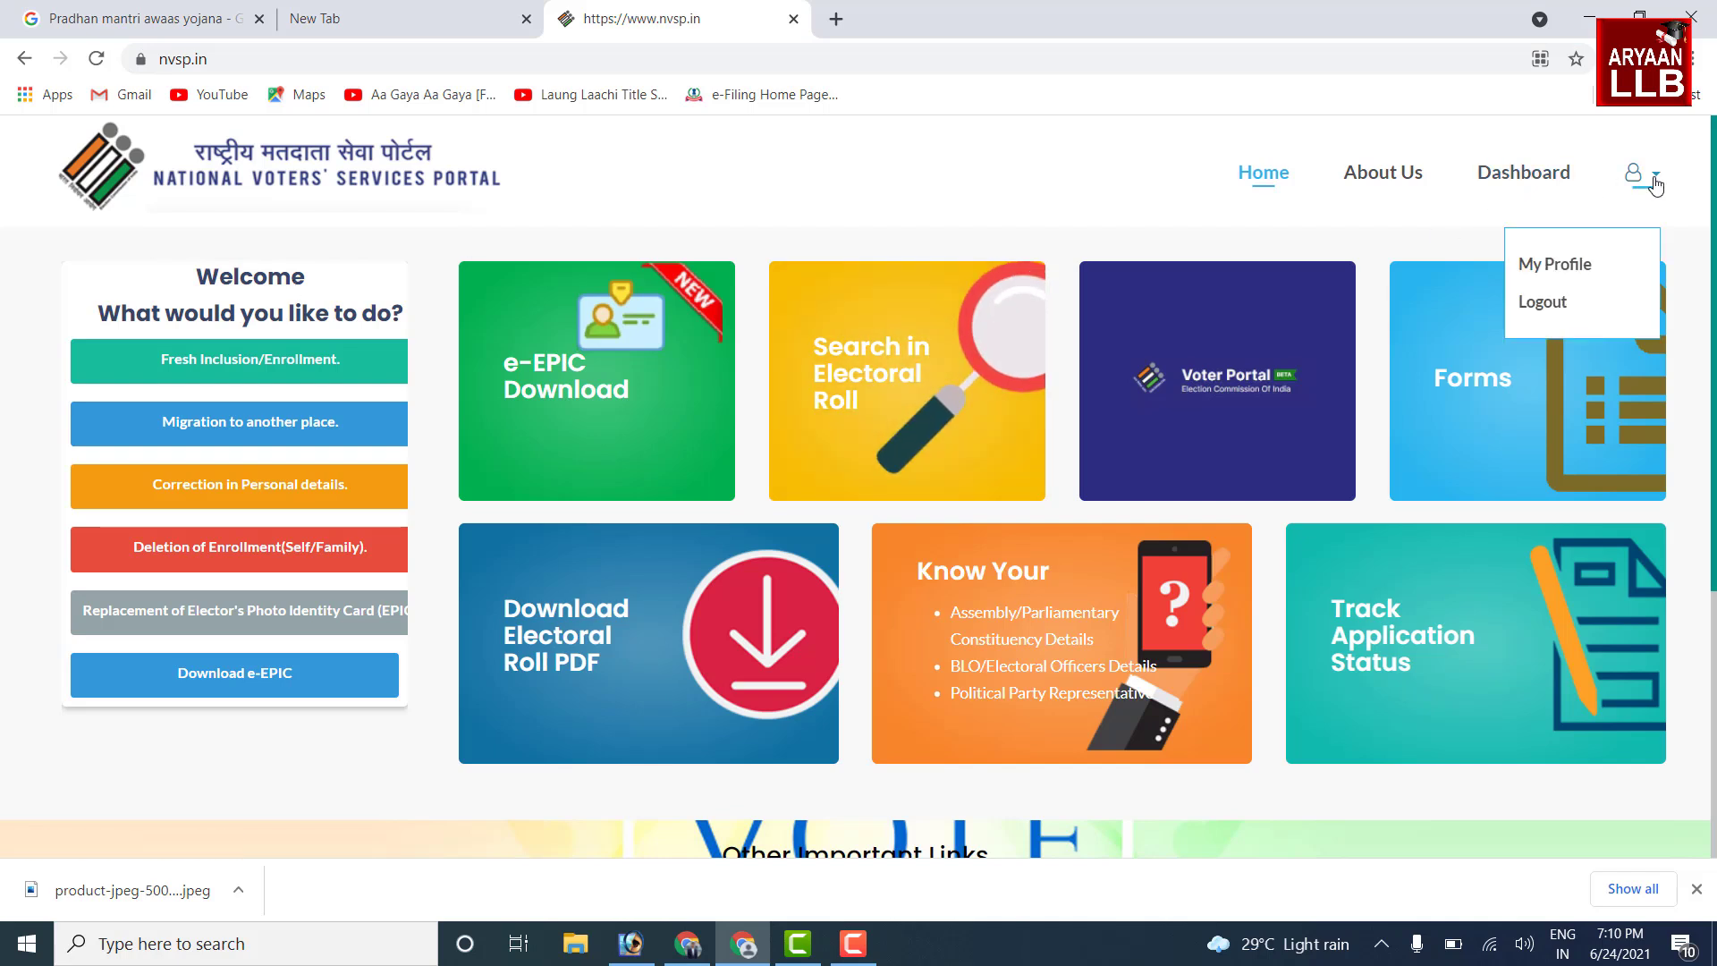
click(1581, 308)
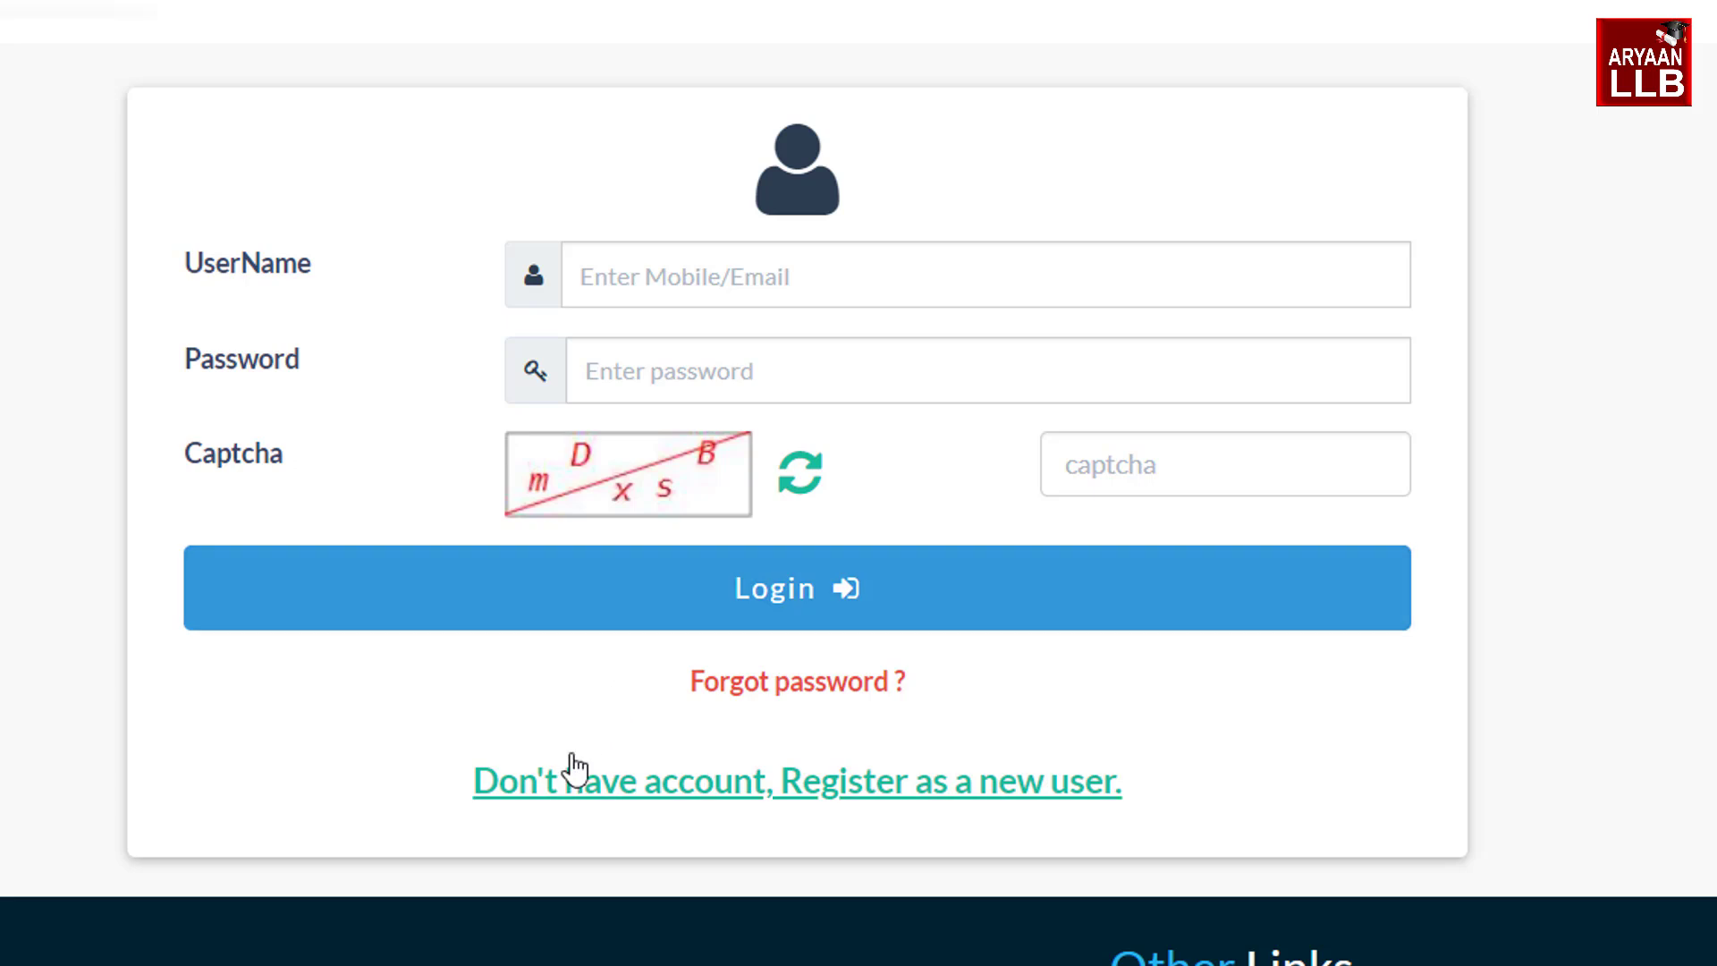
Log back in to the portal with the username, password and the captcha
click(667, 796)
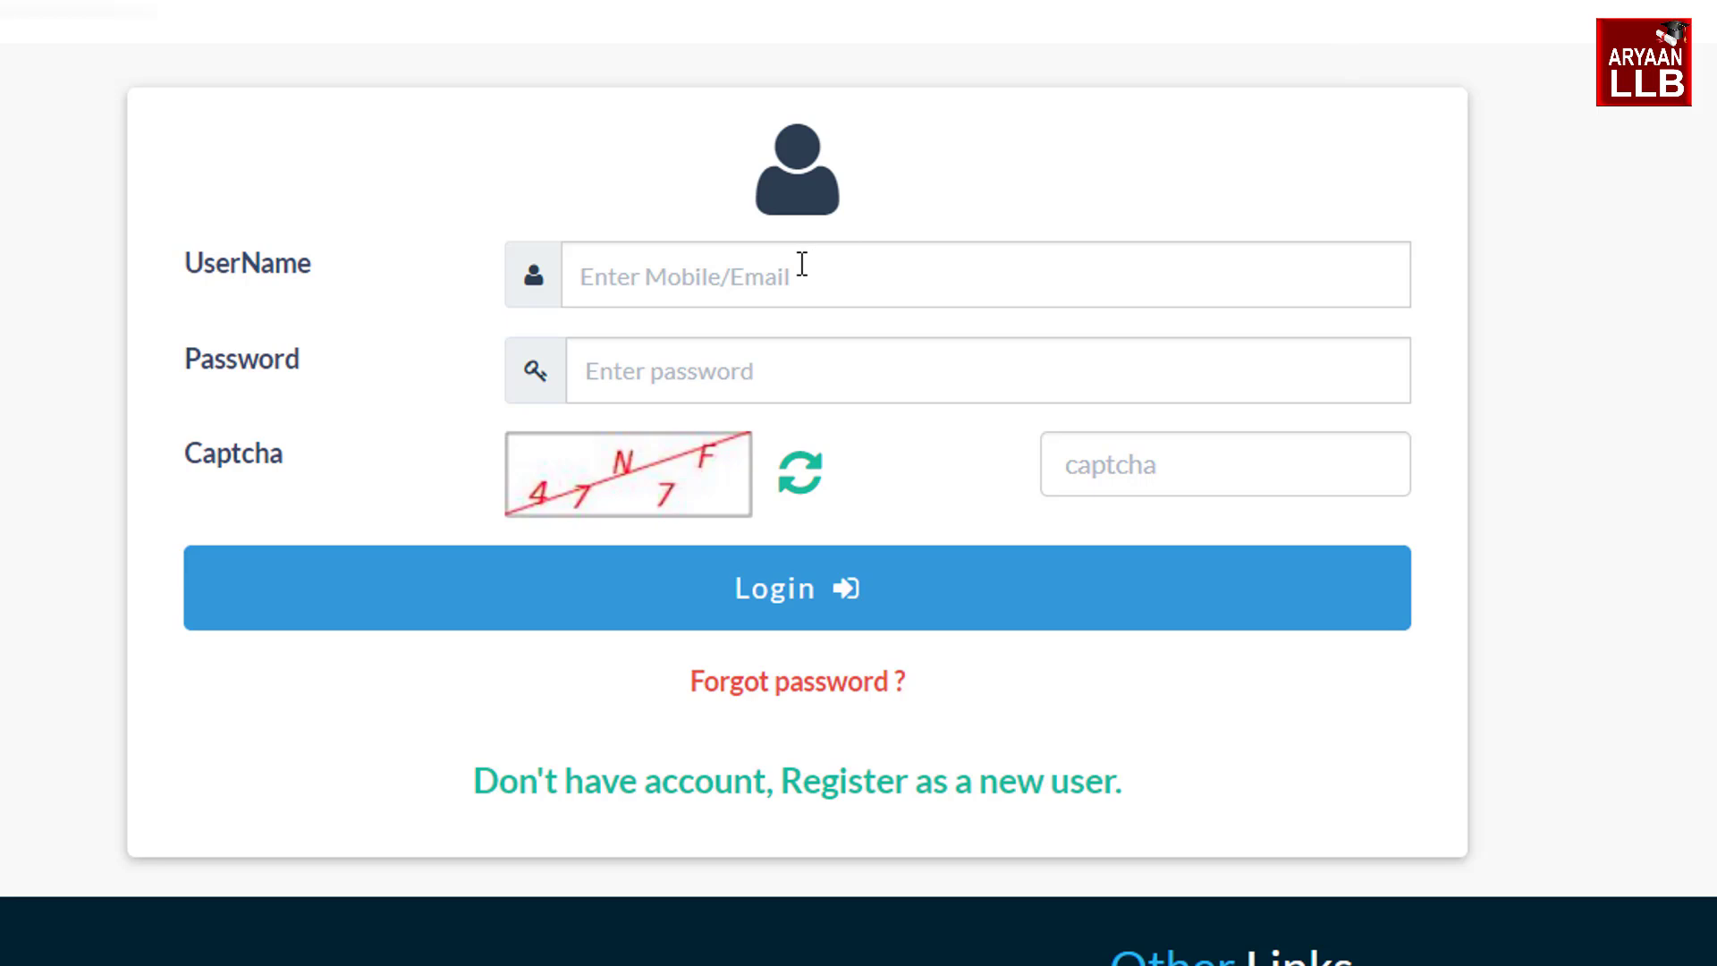
click(802, 264)
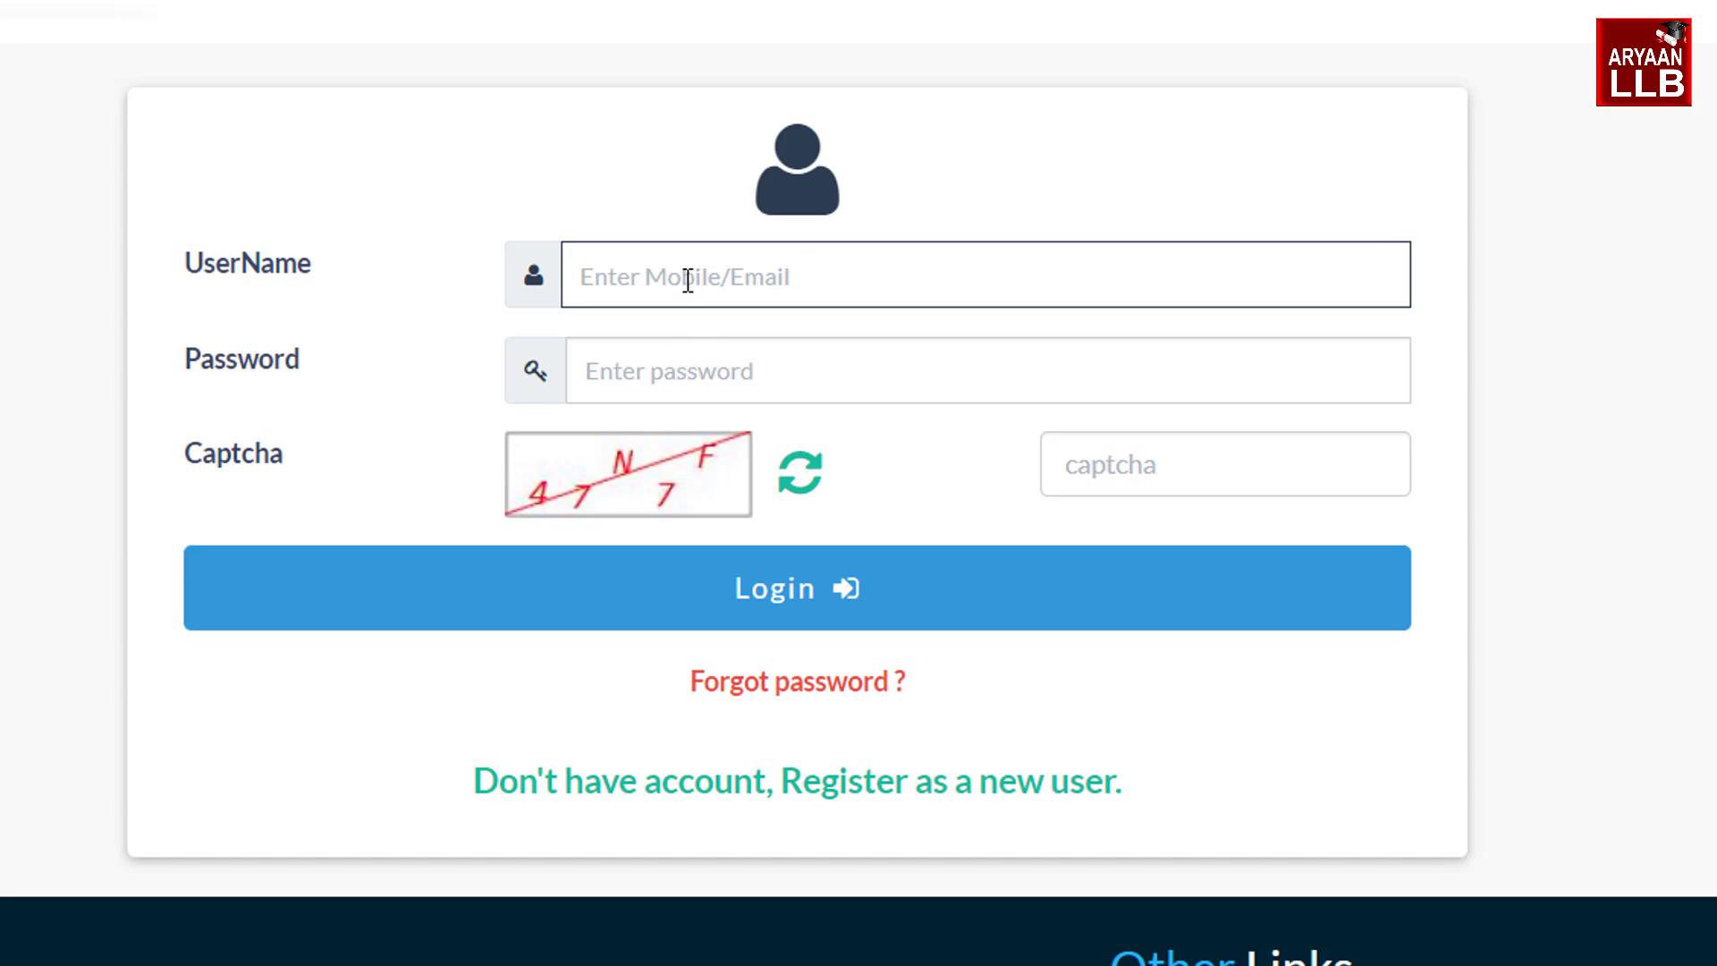
click(655, 367)
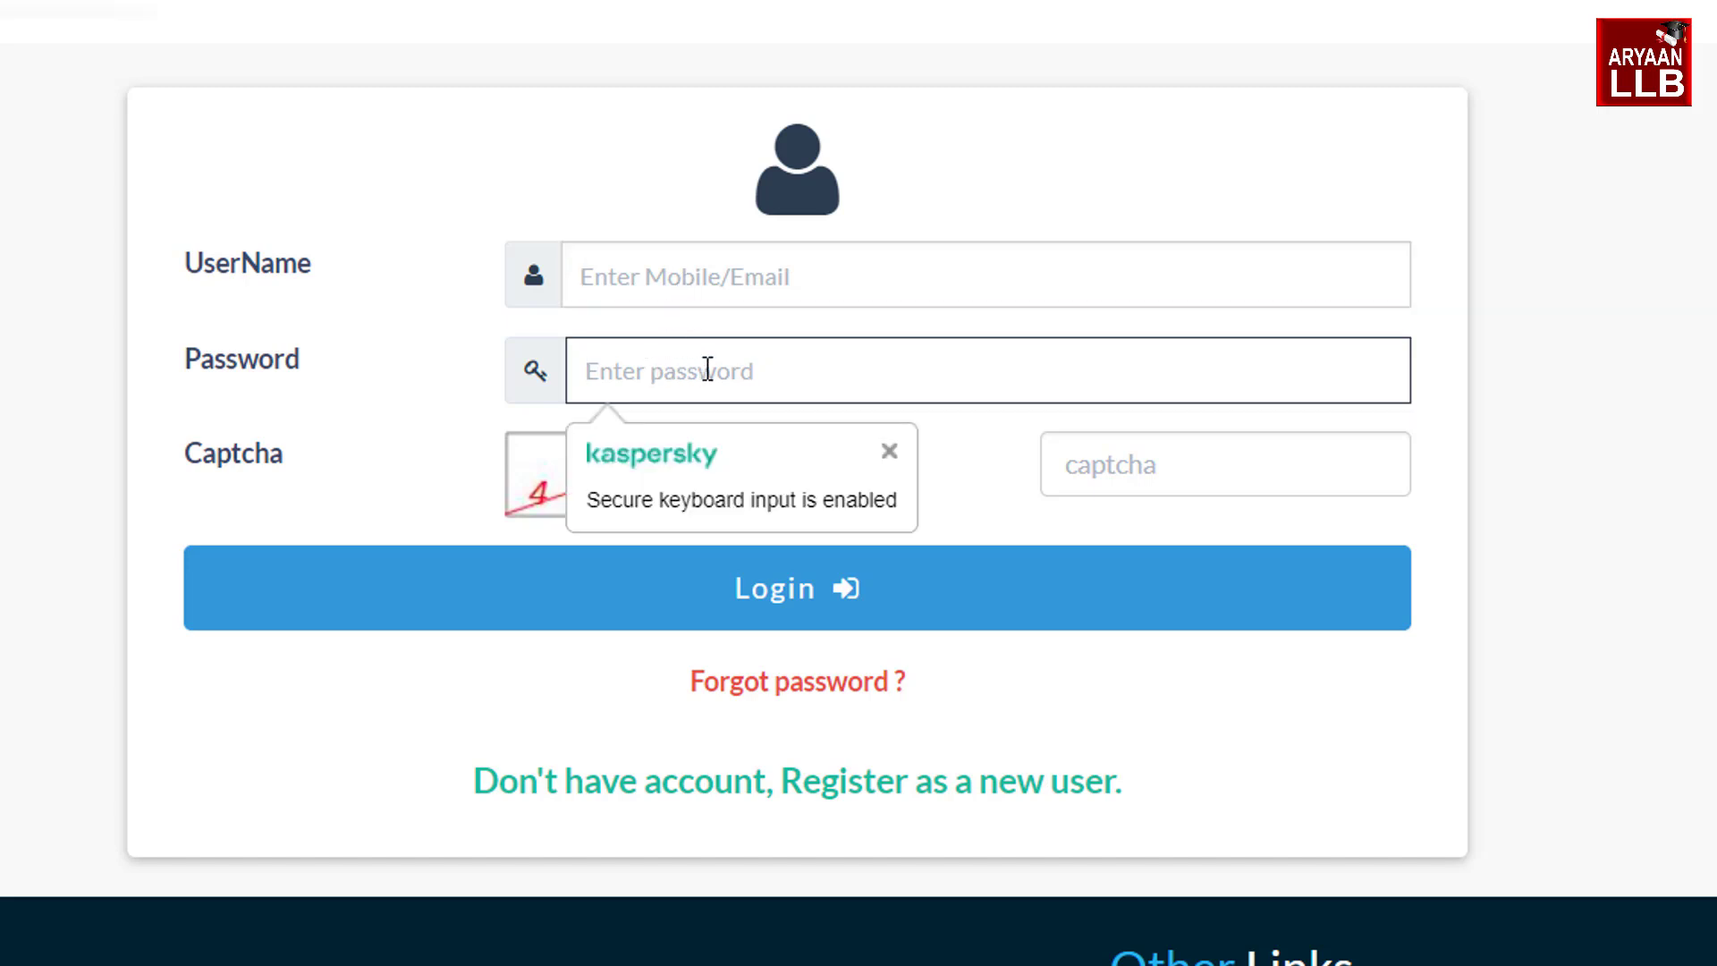
click(1145, 445)
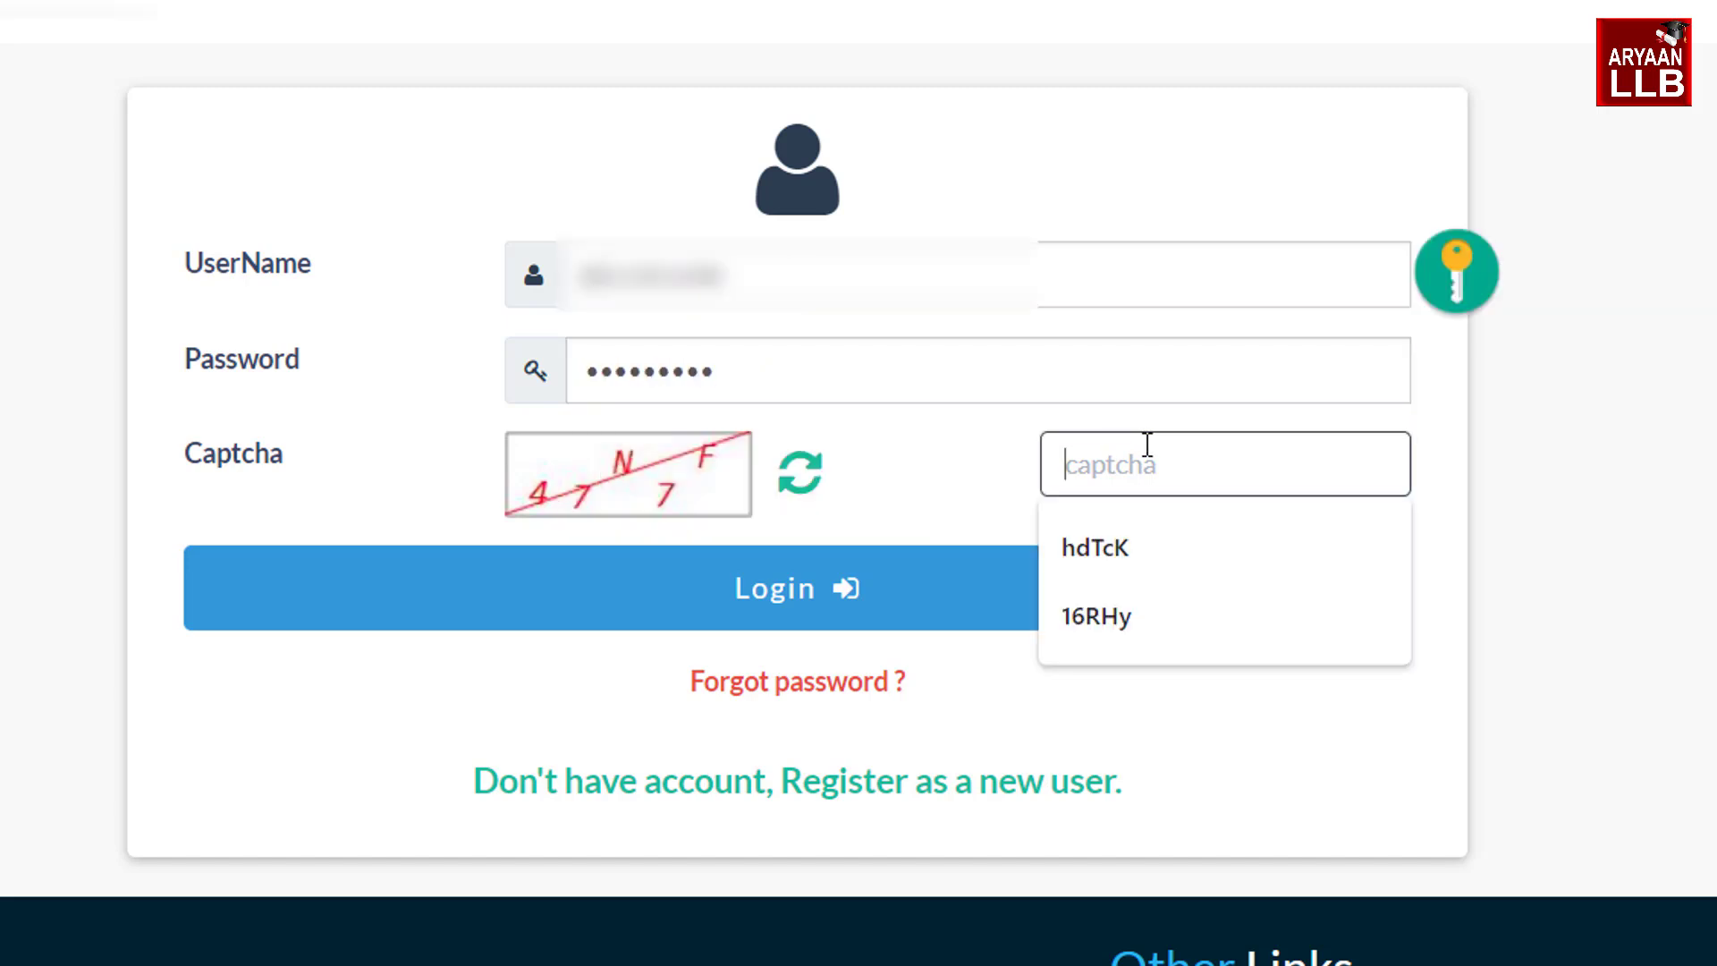
text(4)
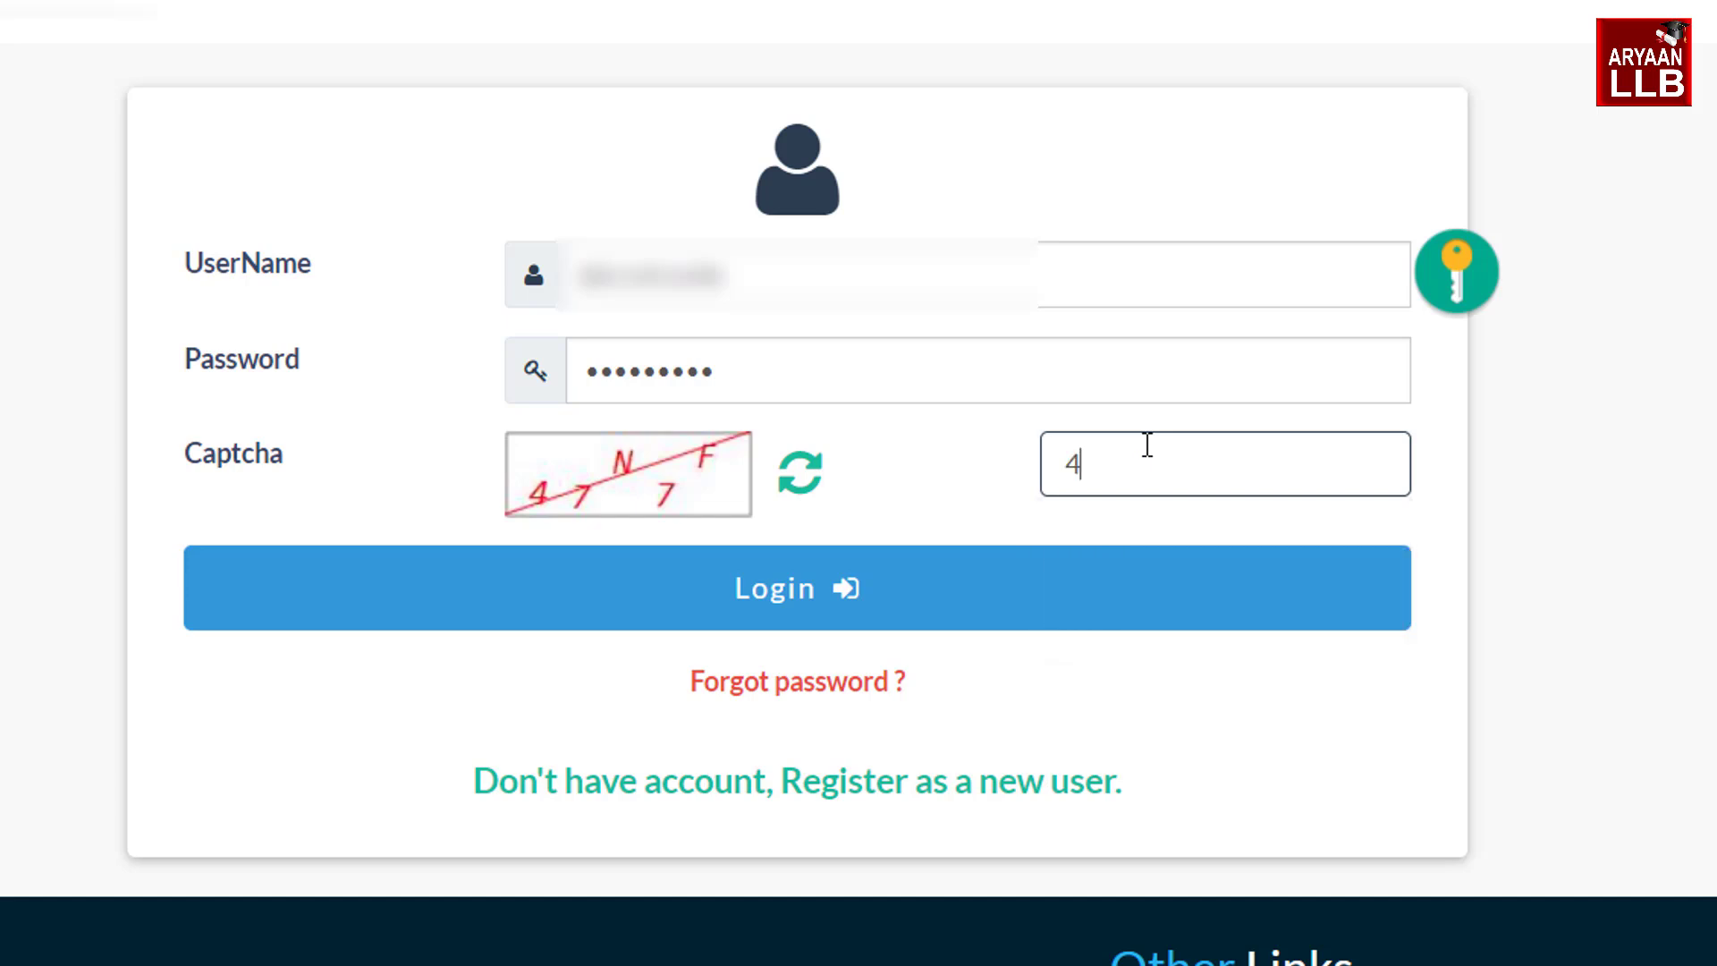
text(7N7F)
click(922, 591)
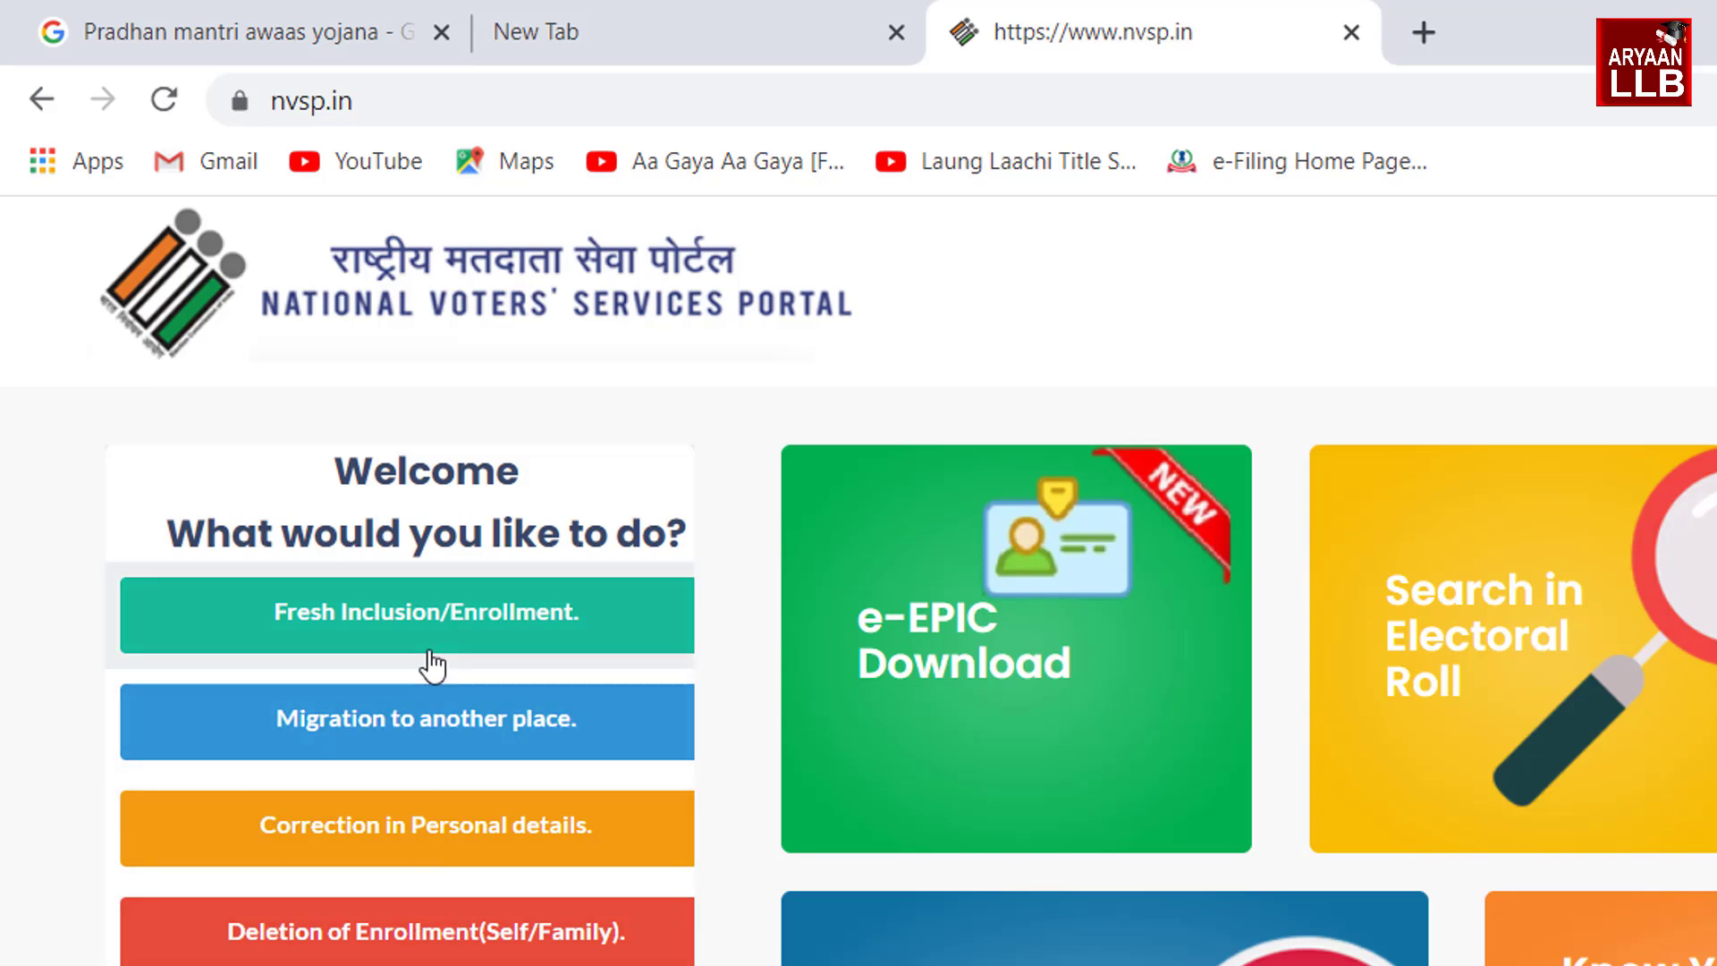
Start a Fresh Inclusion/Enrollment as a resident of India in Assam
click(399, 622)
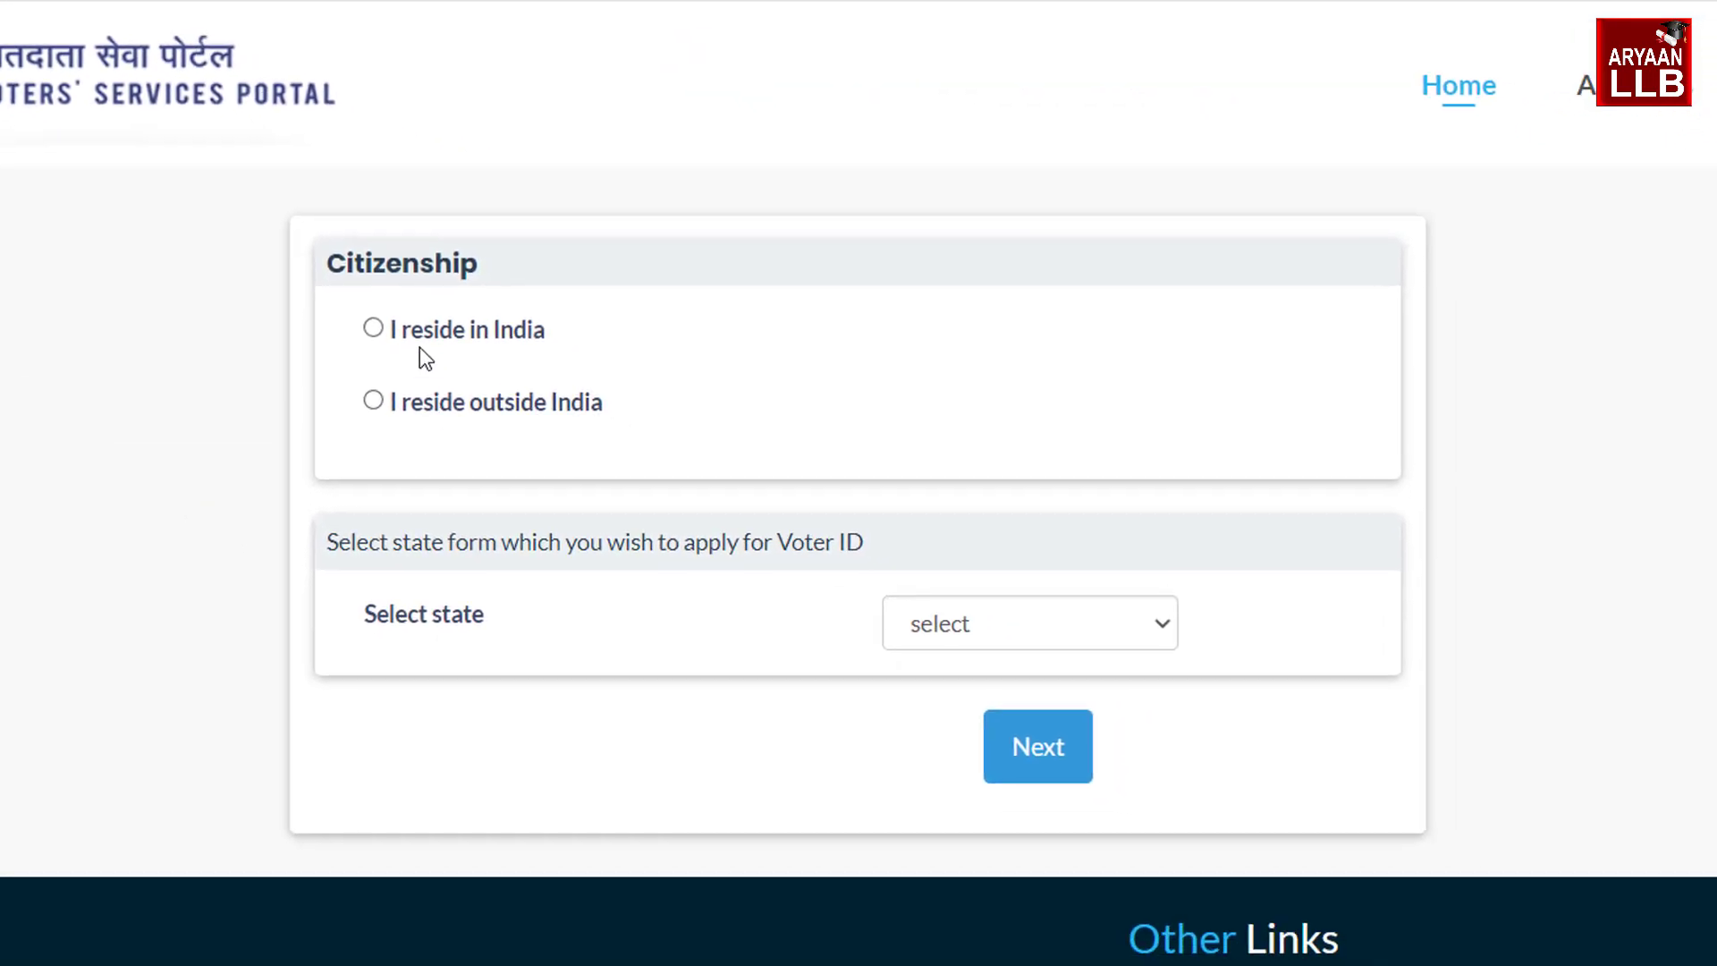
click(433, 341)
click(889, 636)
click(945, 41)
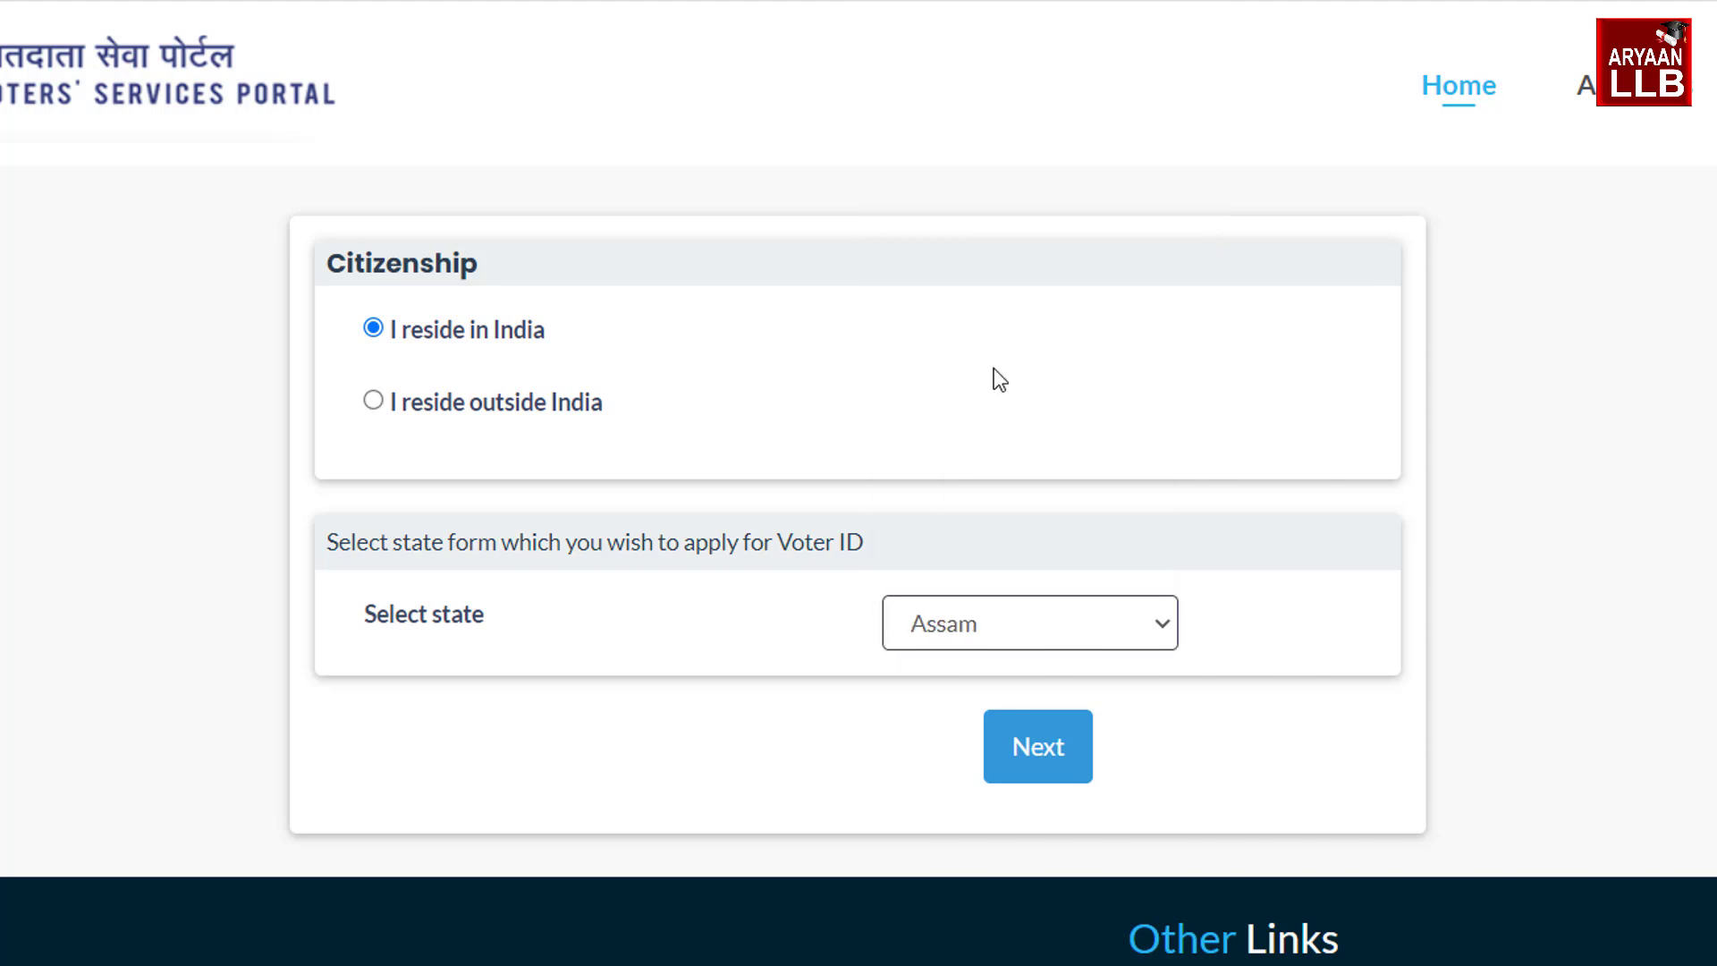
click(1042, 760)
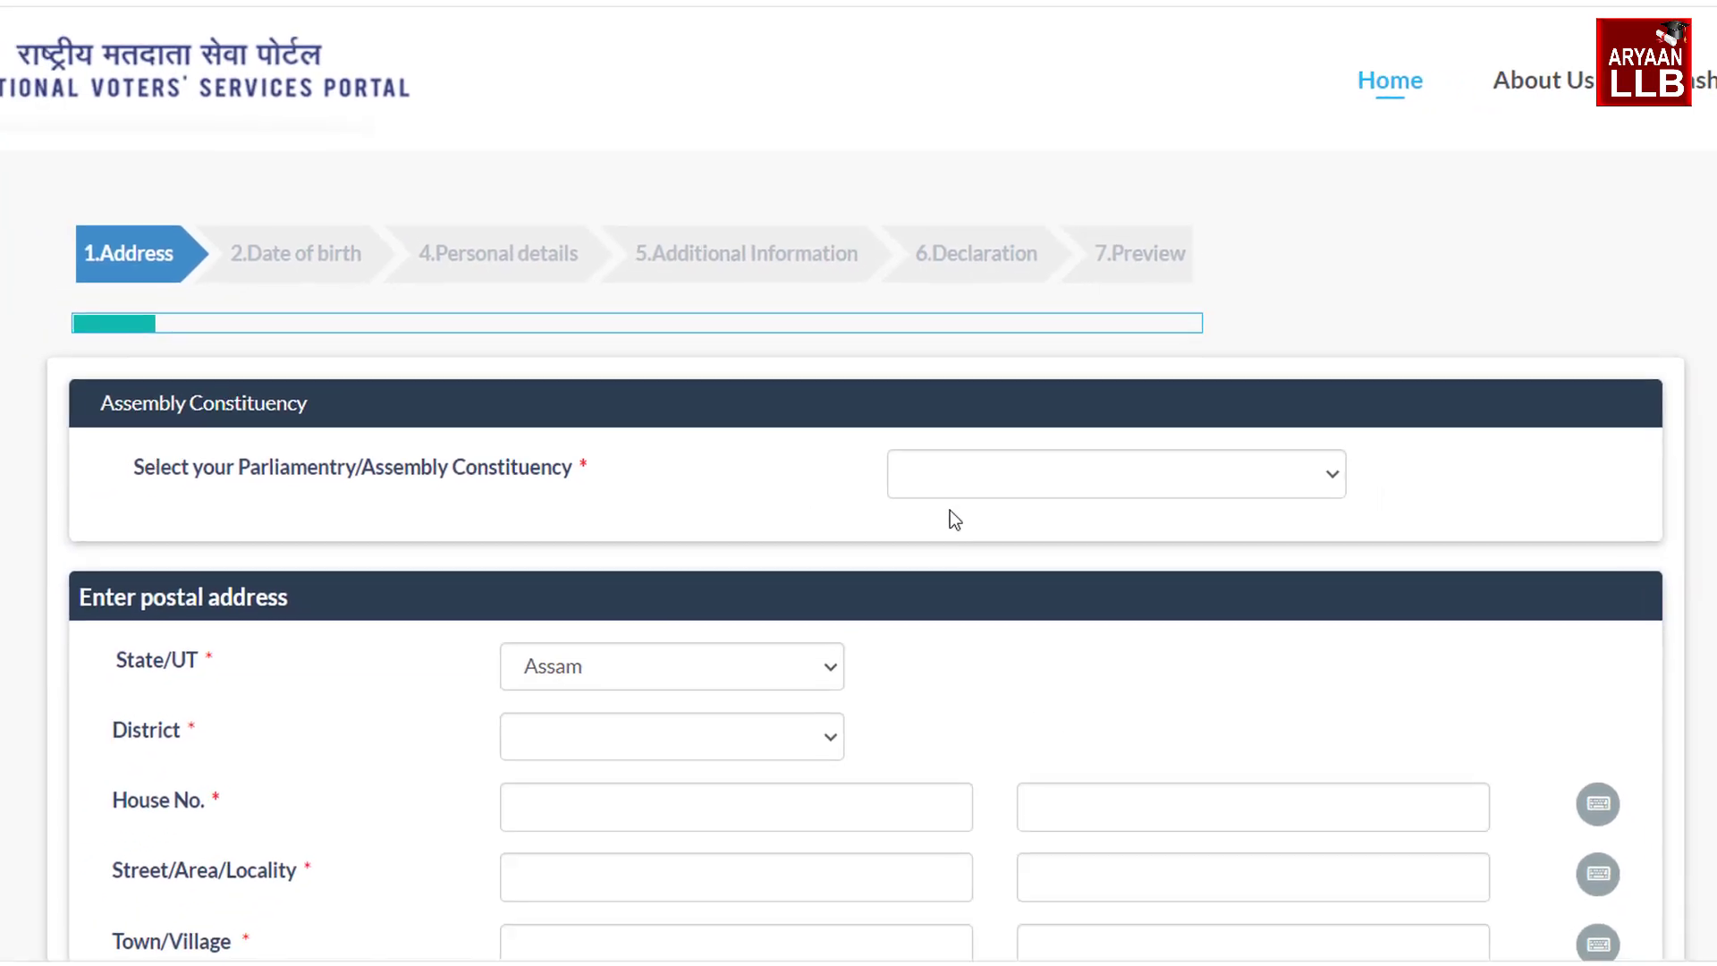
Set the assembly constituency to JAMUNAMUKH and the district to HOJAI
click(1004, 481)
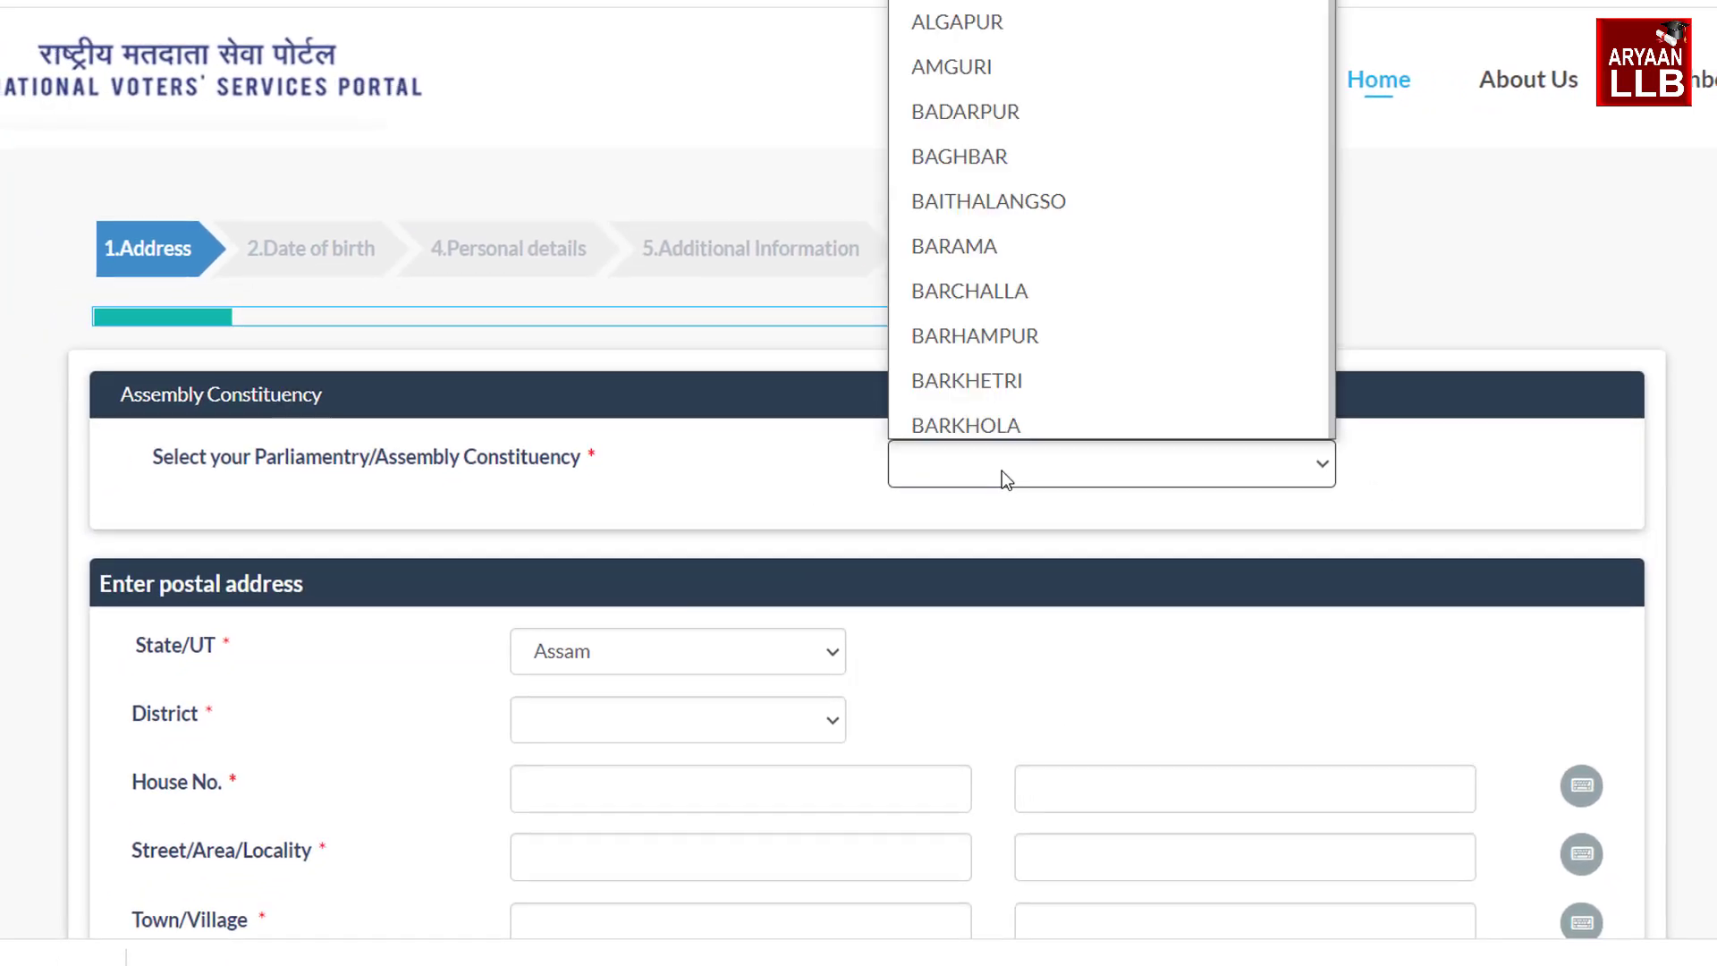
key(j)
key(Down)
key(Down)
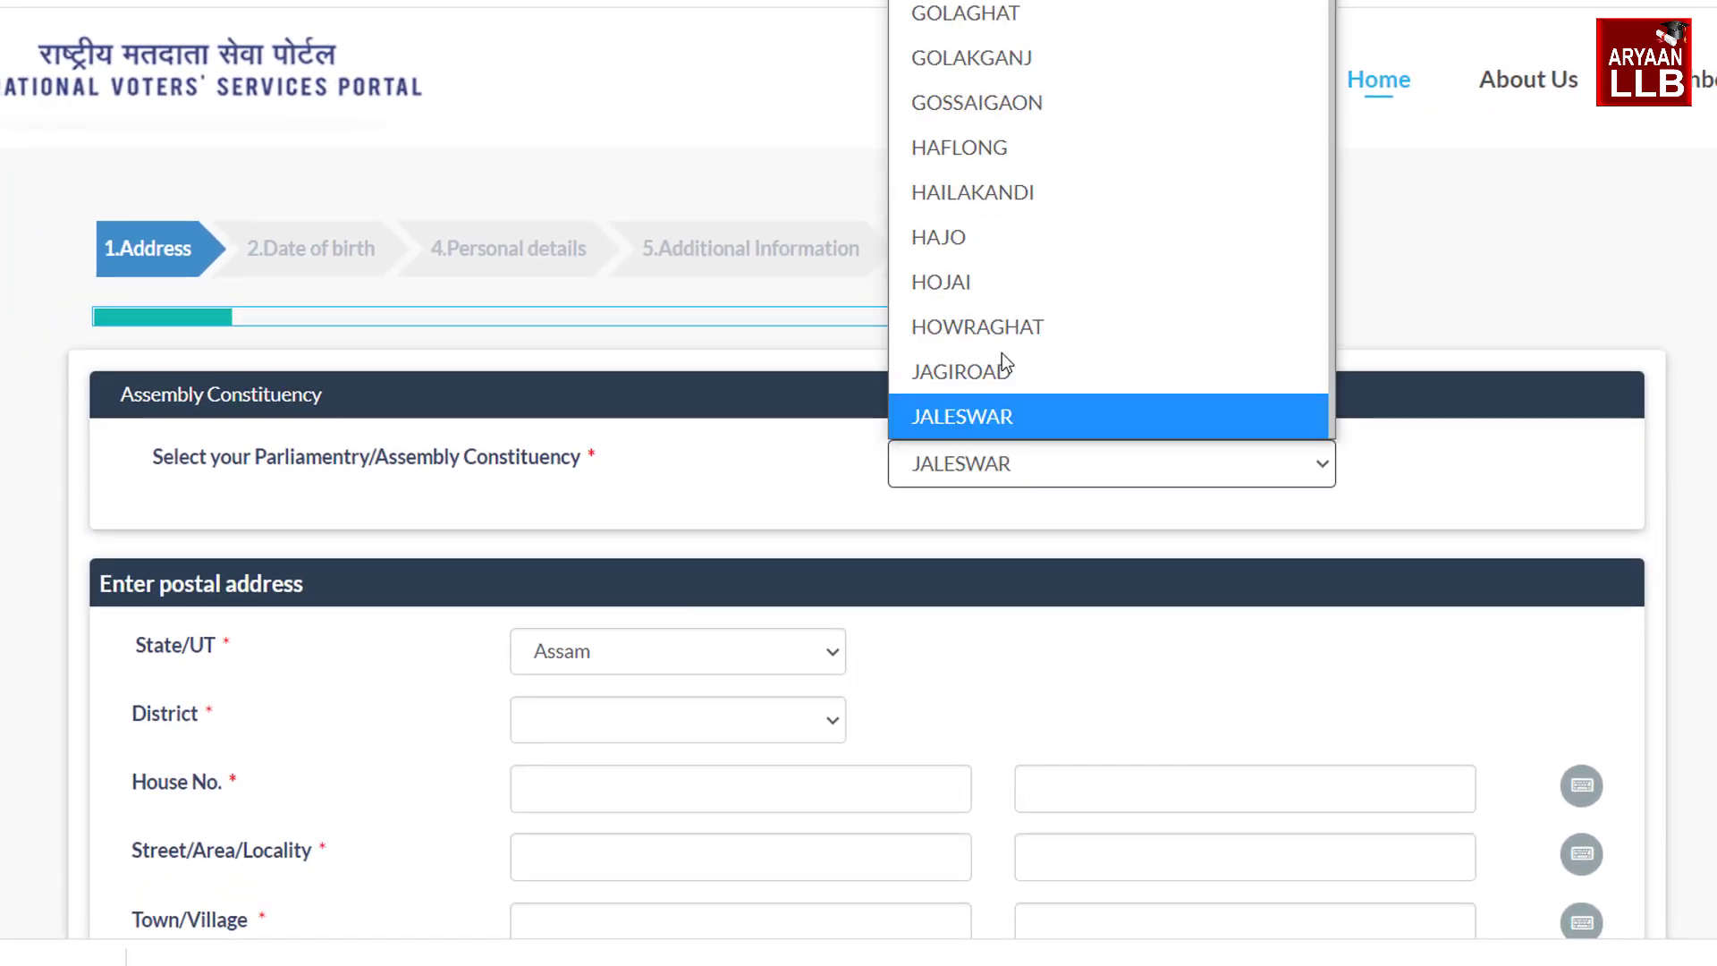
key(Down)
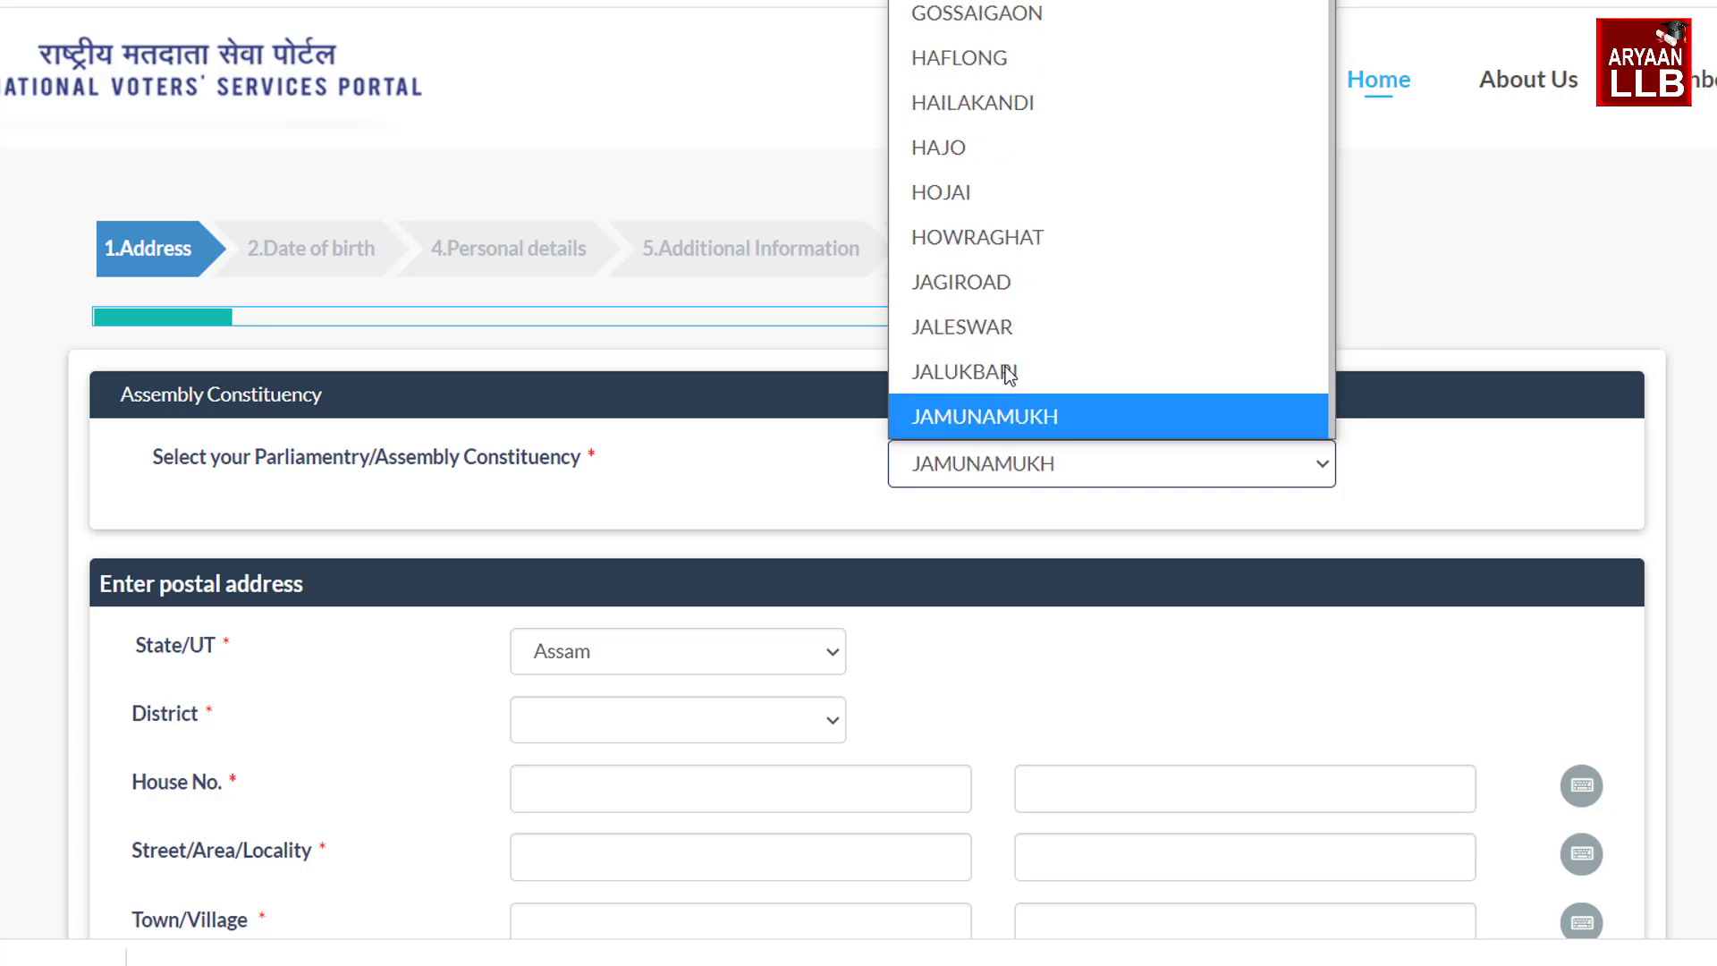
click(1014, 418)
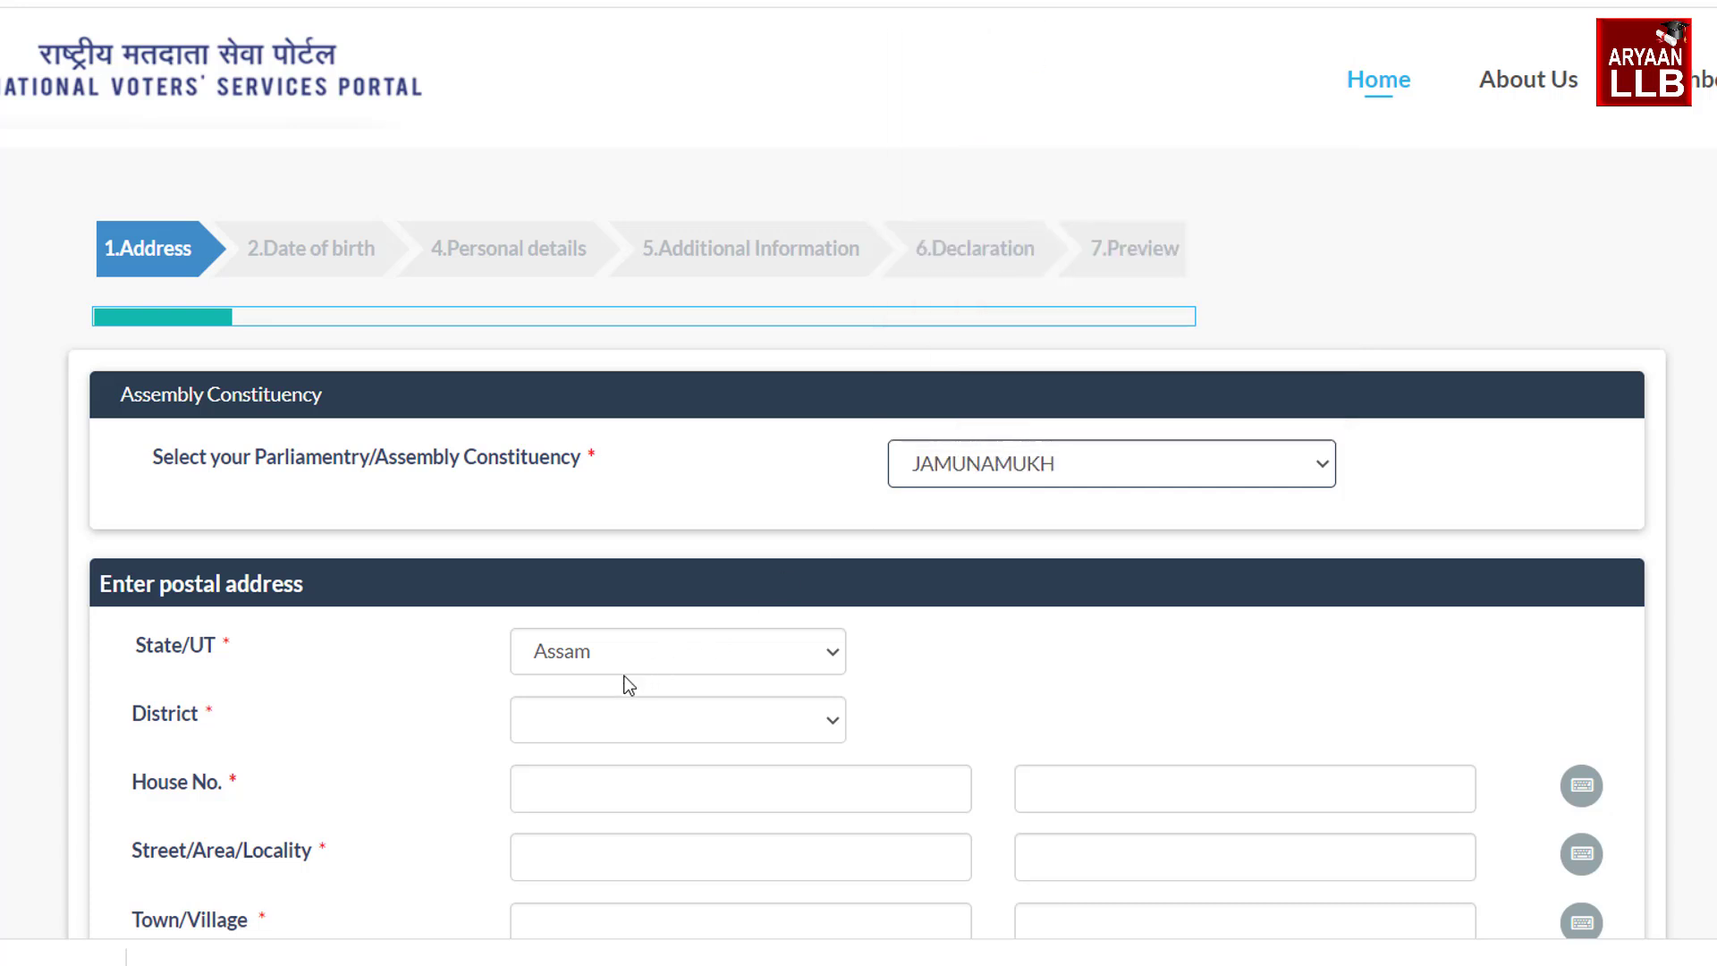
click(592, 719)
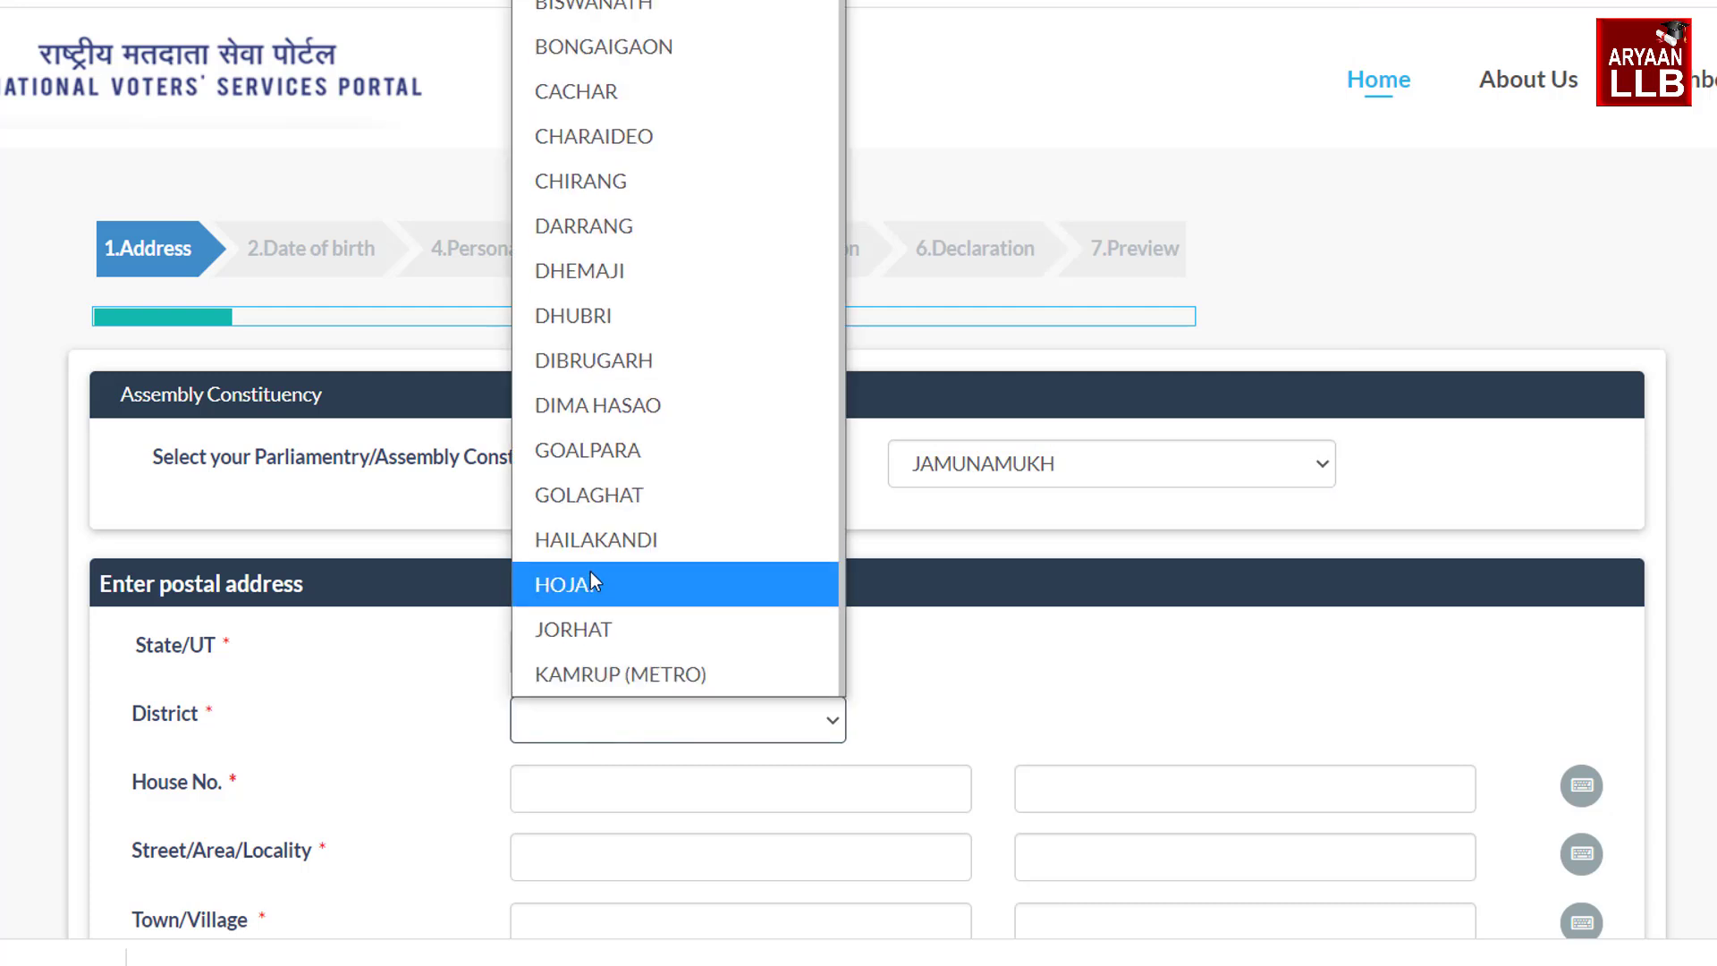
click(590, 585)
scroll(1200, 384, down, 3)
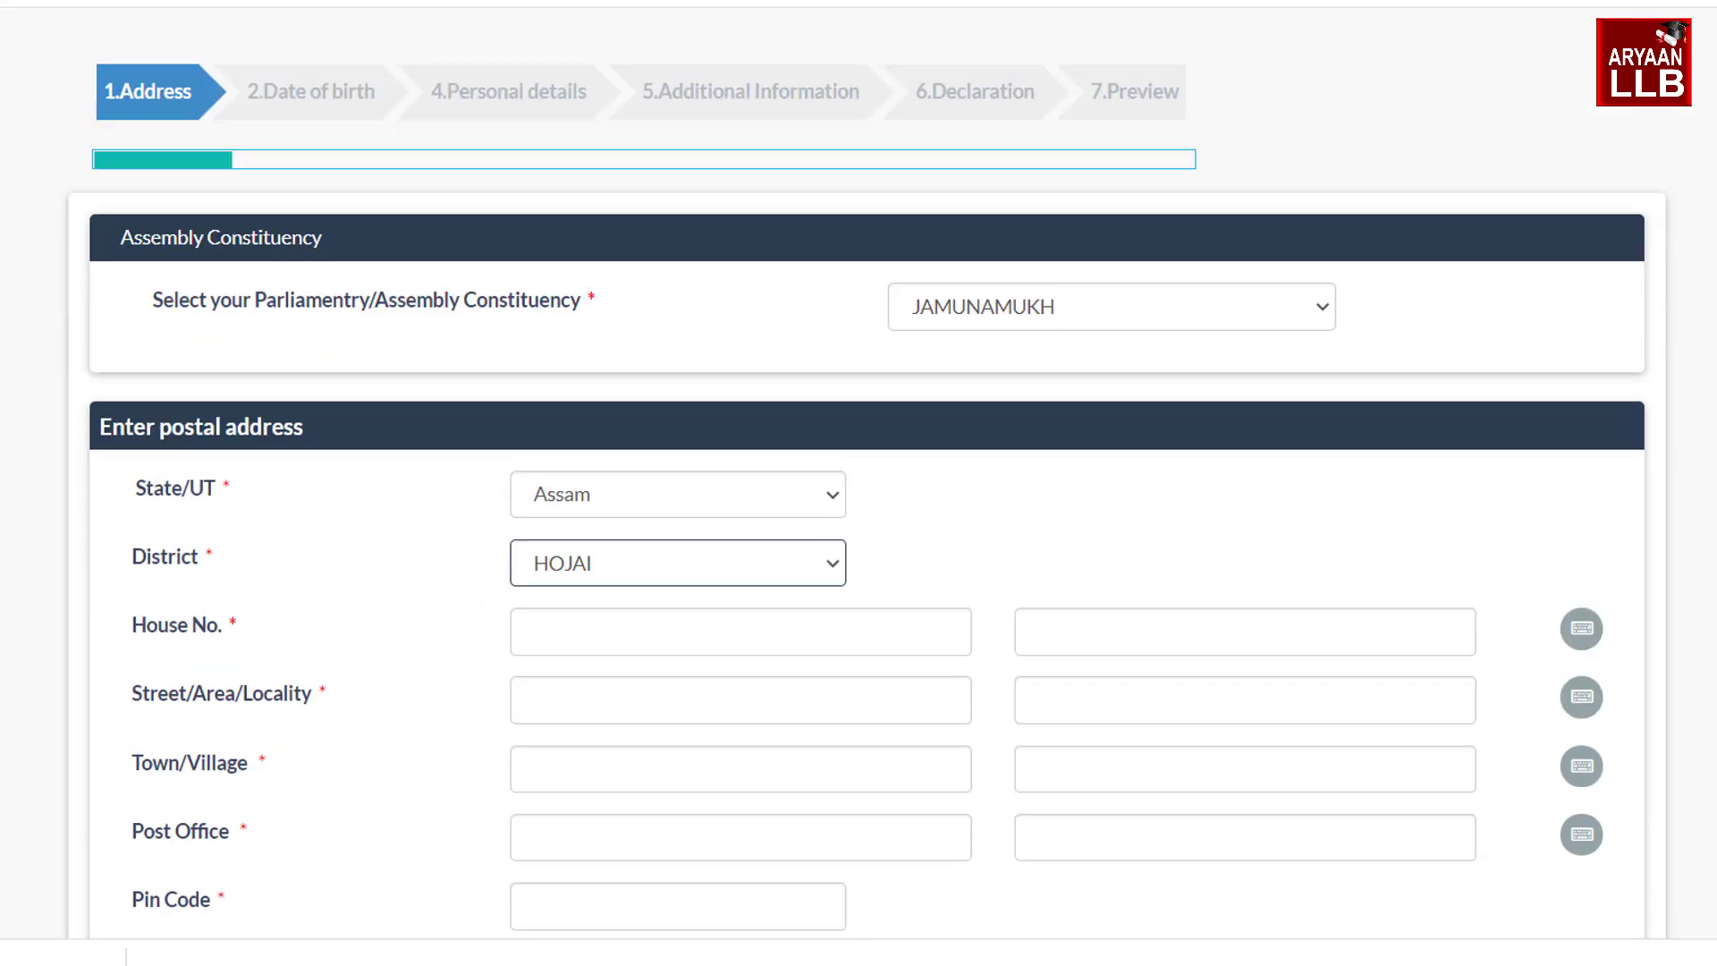
click(599, 556)
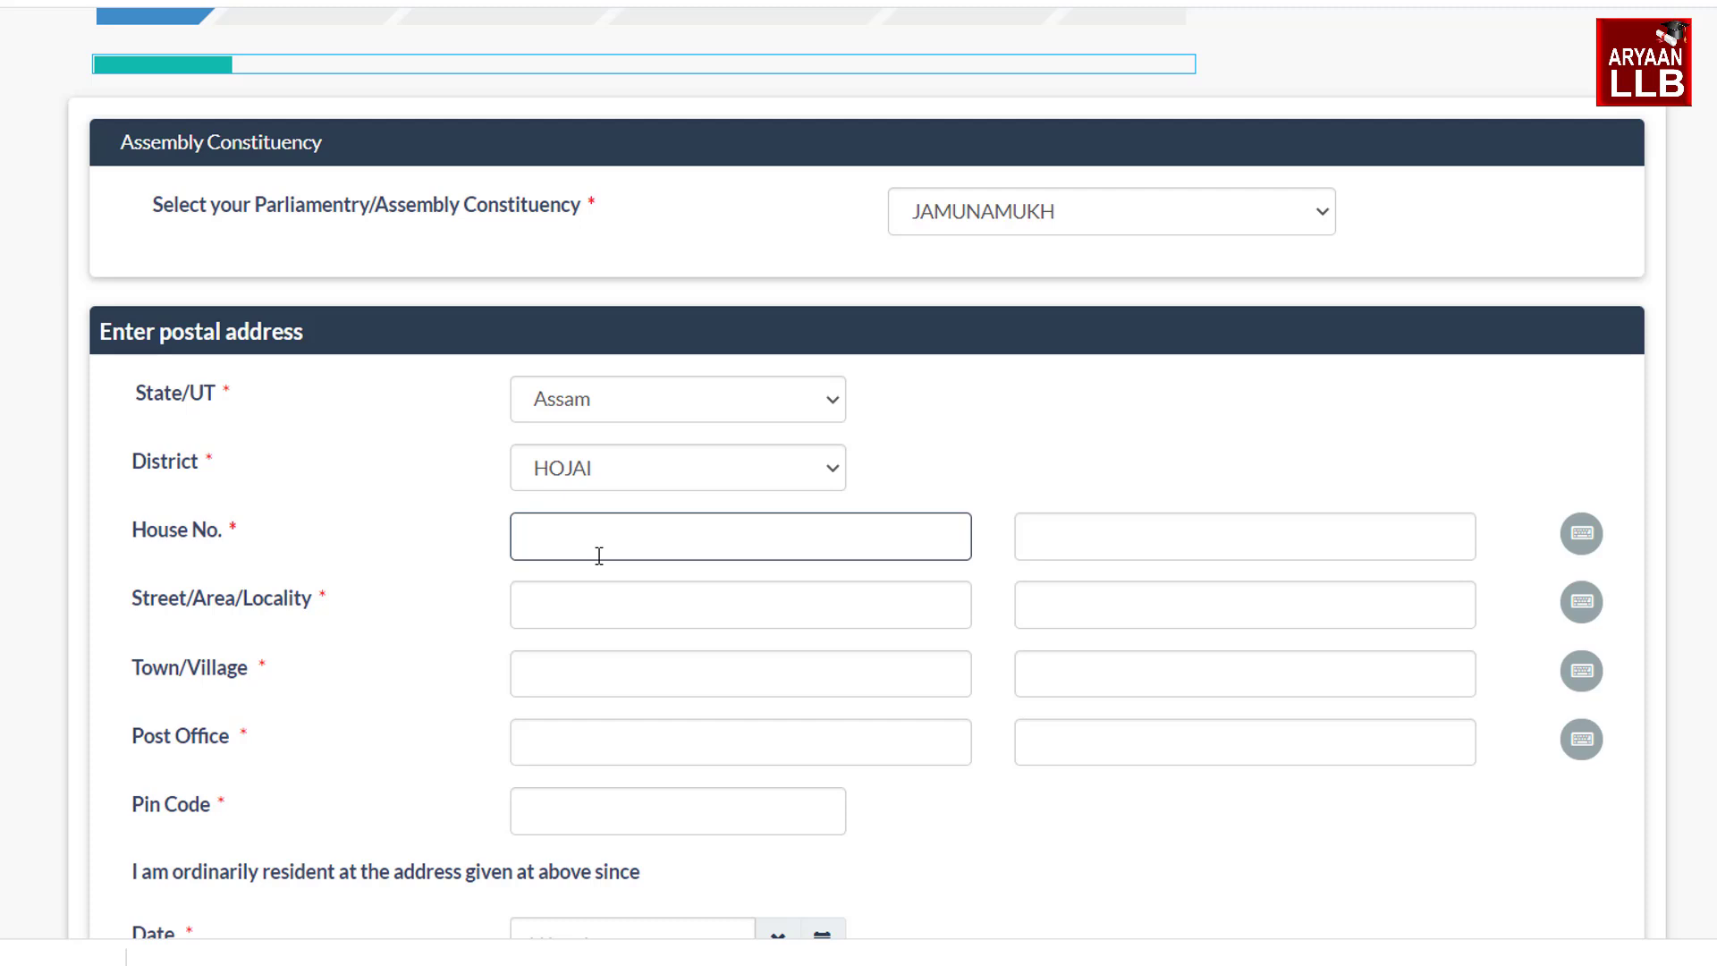
click(597, 590)
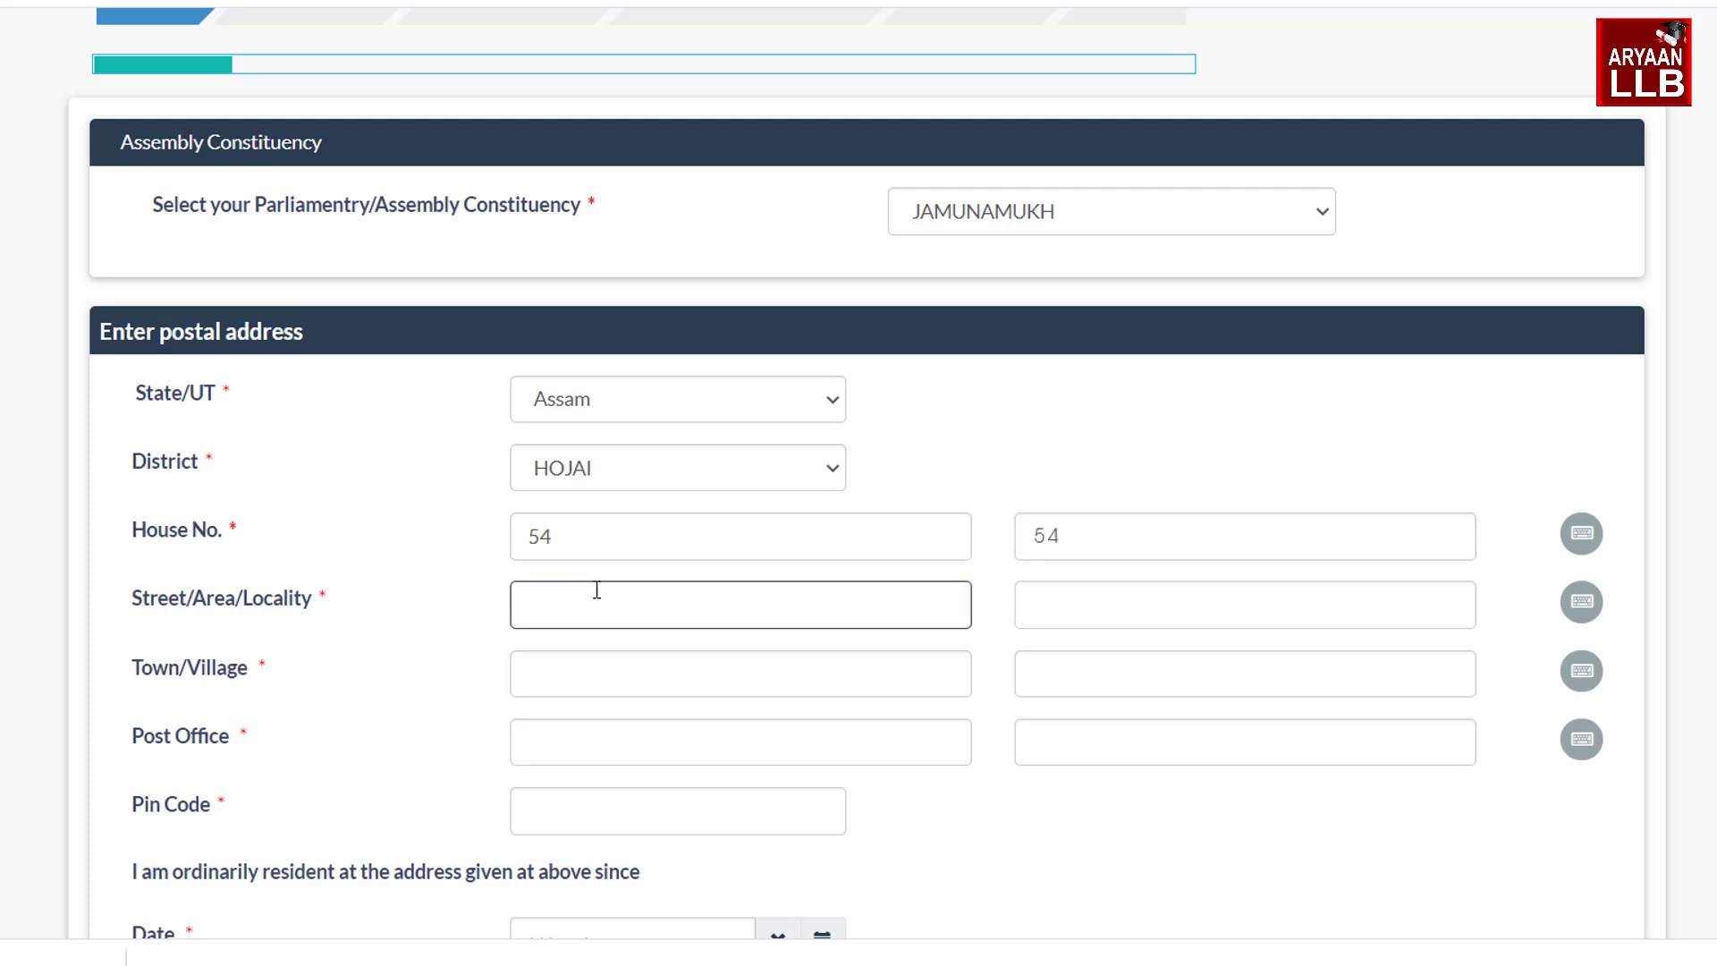
click(581, 677)
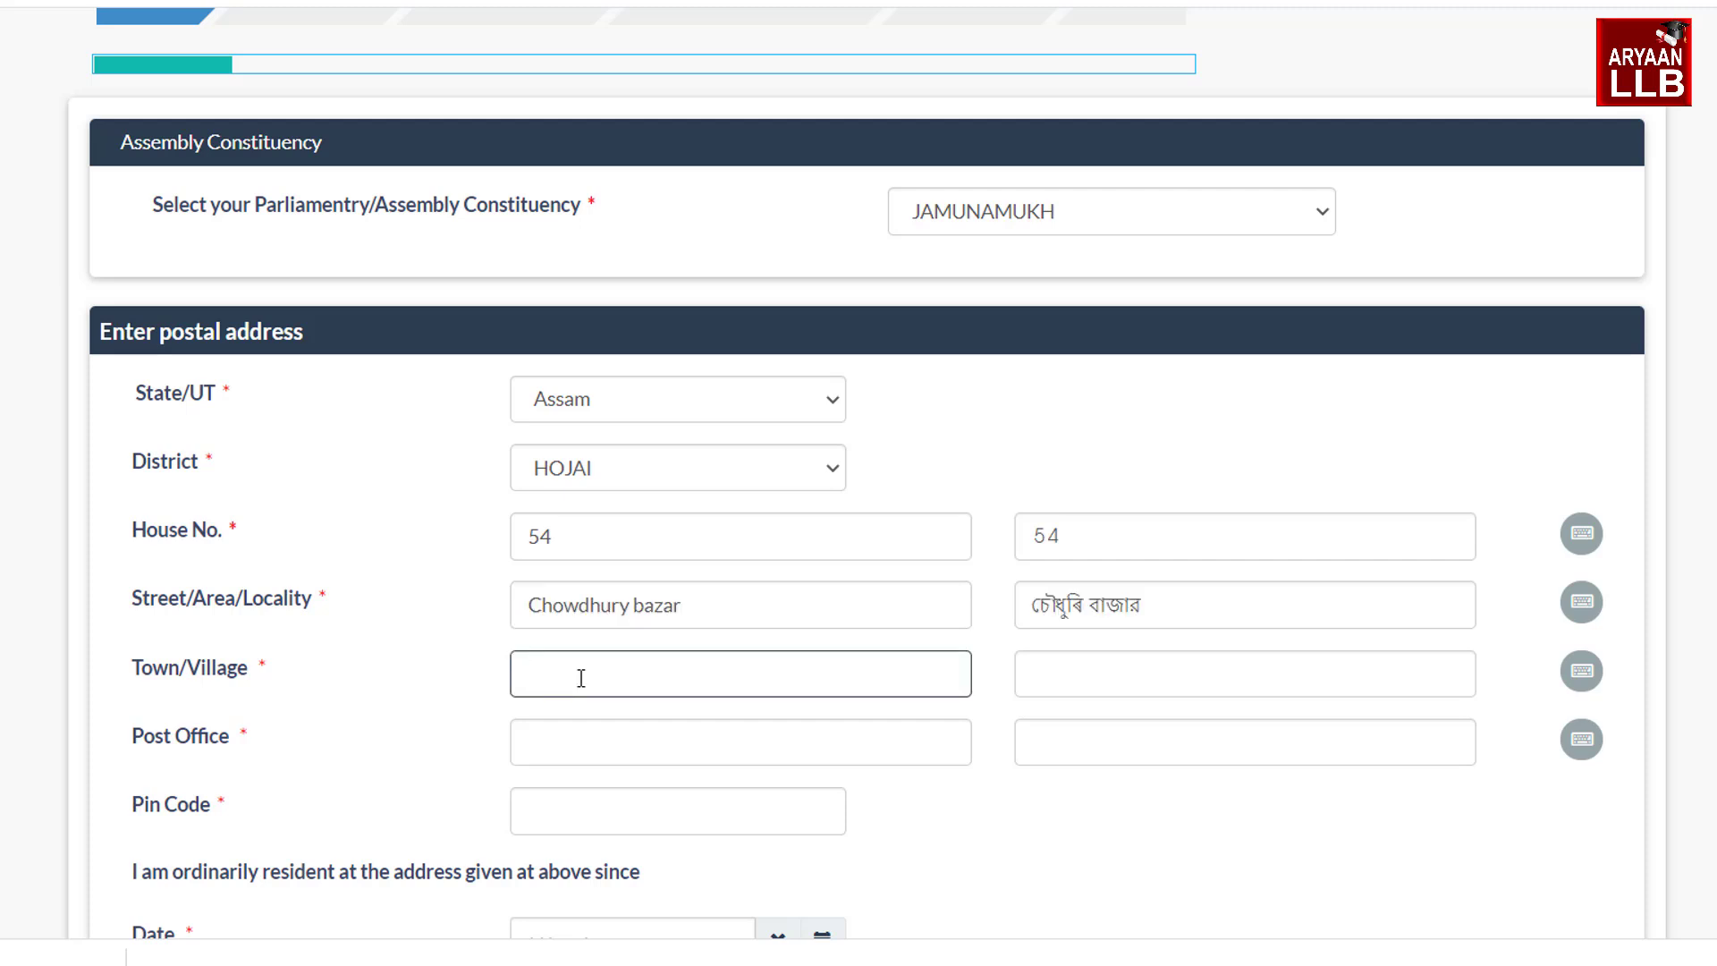
click(618, 759)
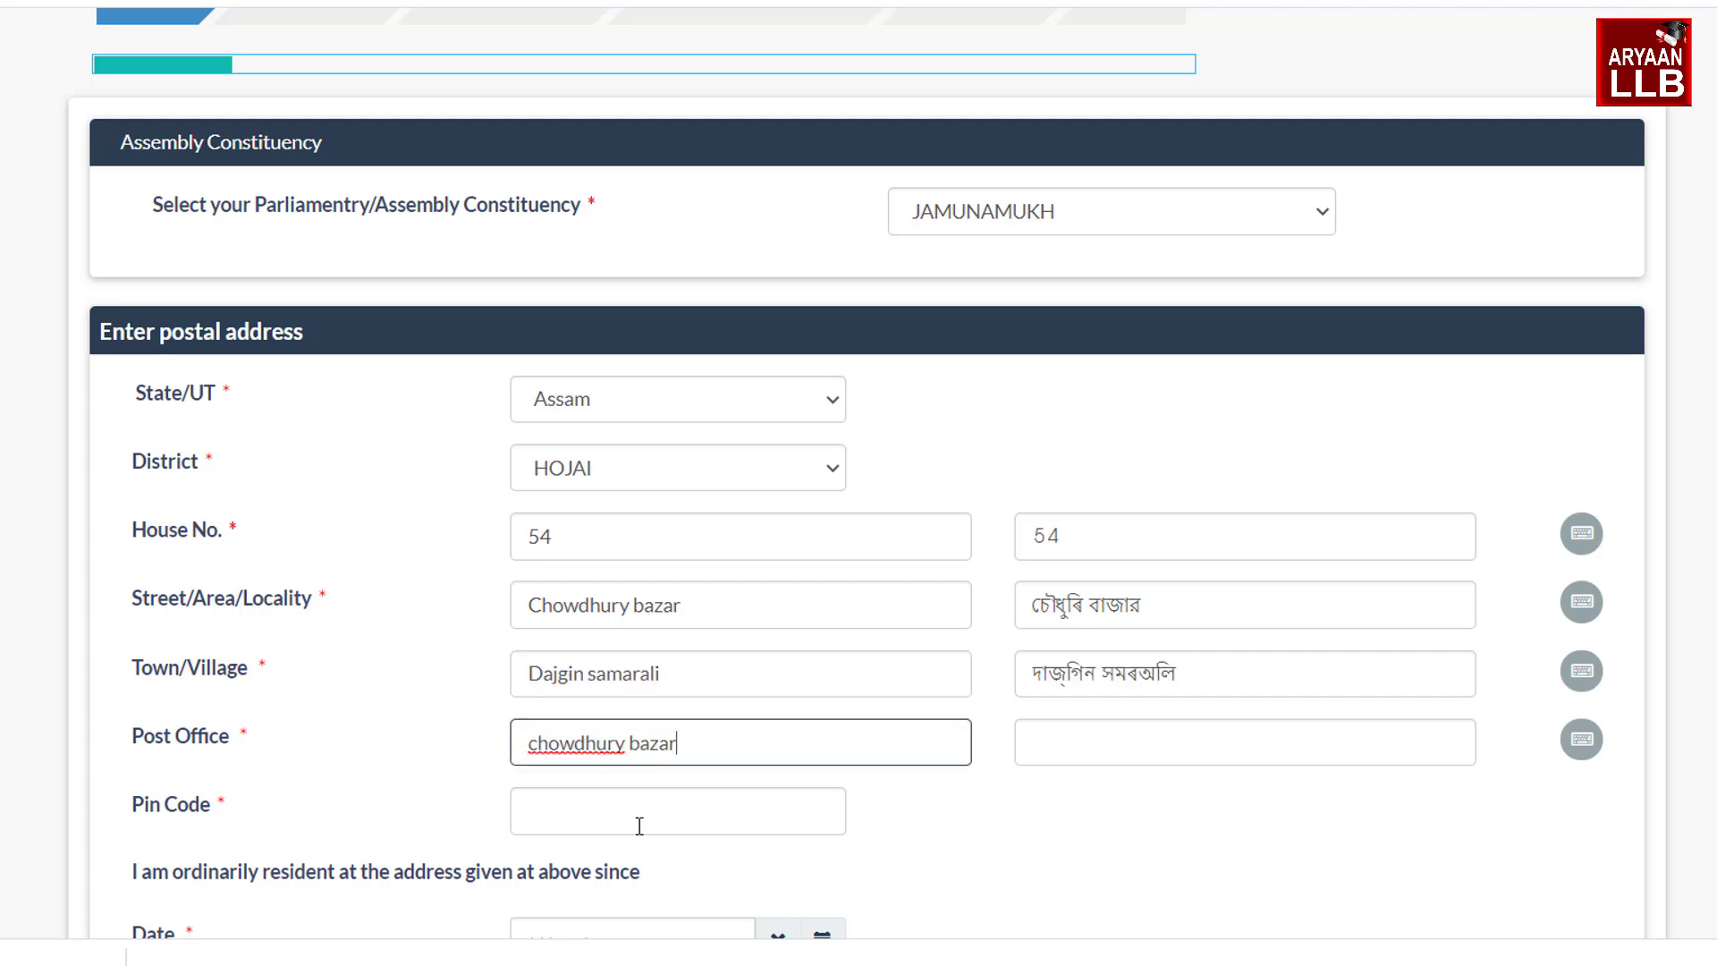
click(640, 826)
click(1028, 905)
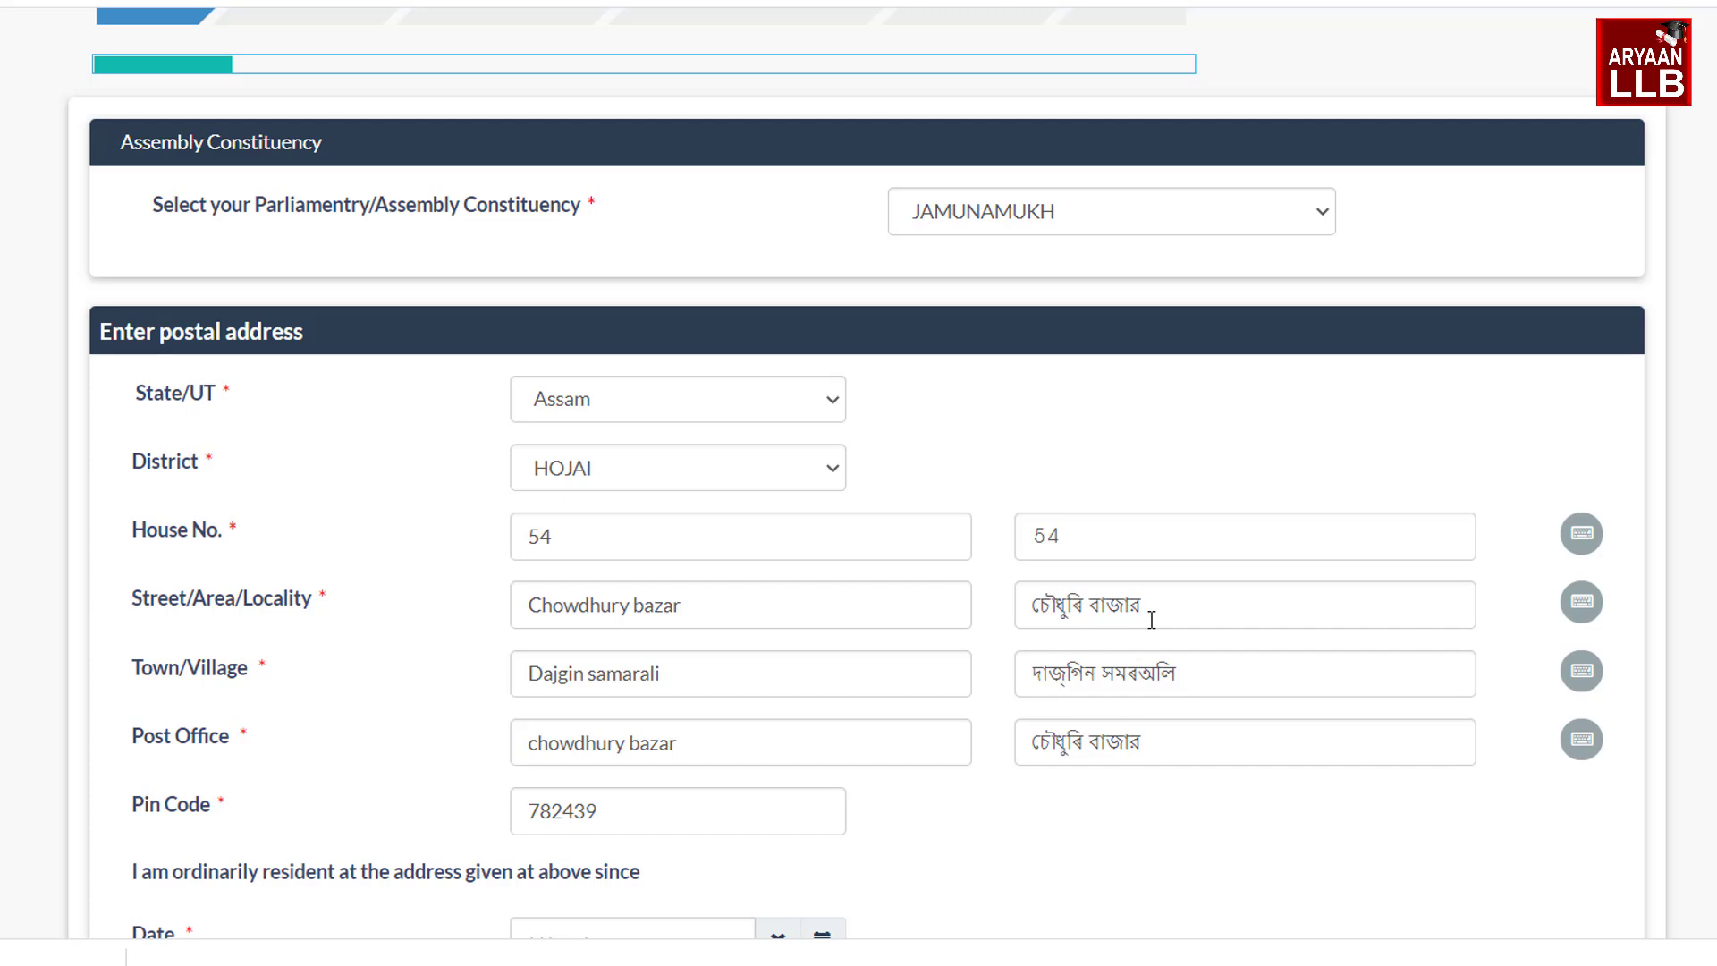
Check the Assamese keyboard for the street, then correct the town name to Dakhin samarali
click(1582, 604)
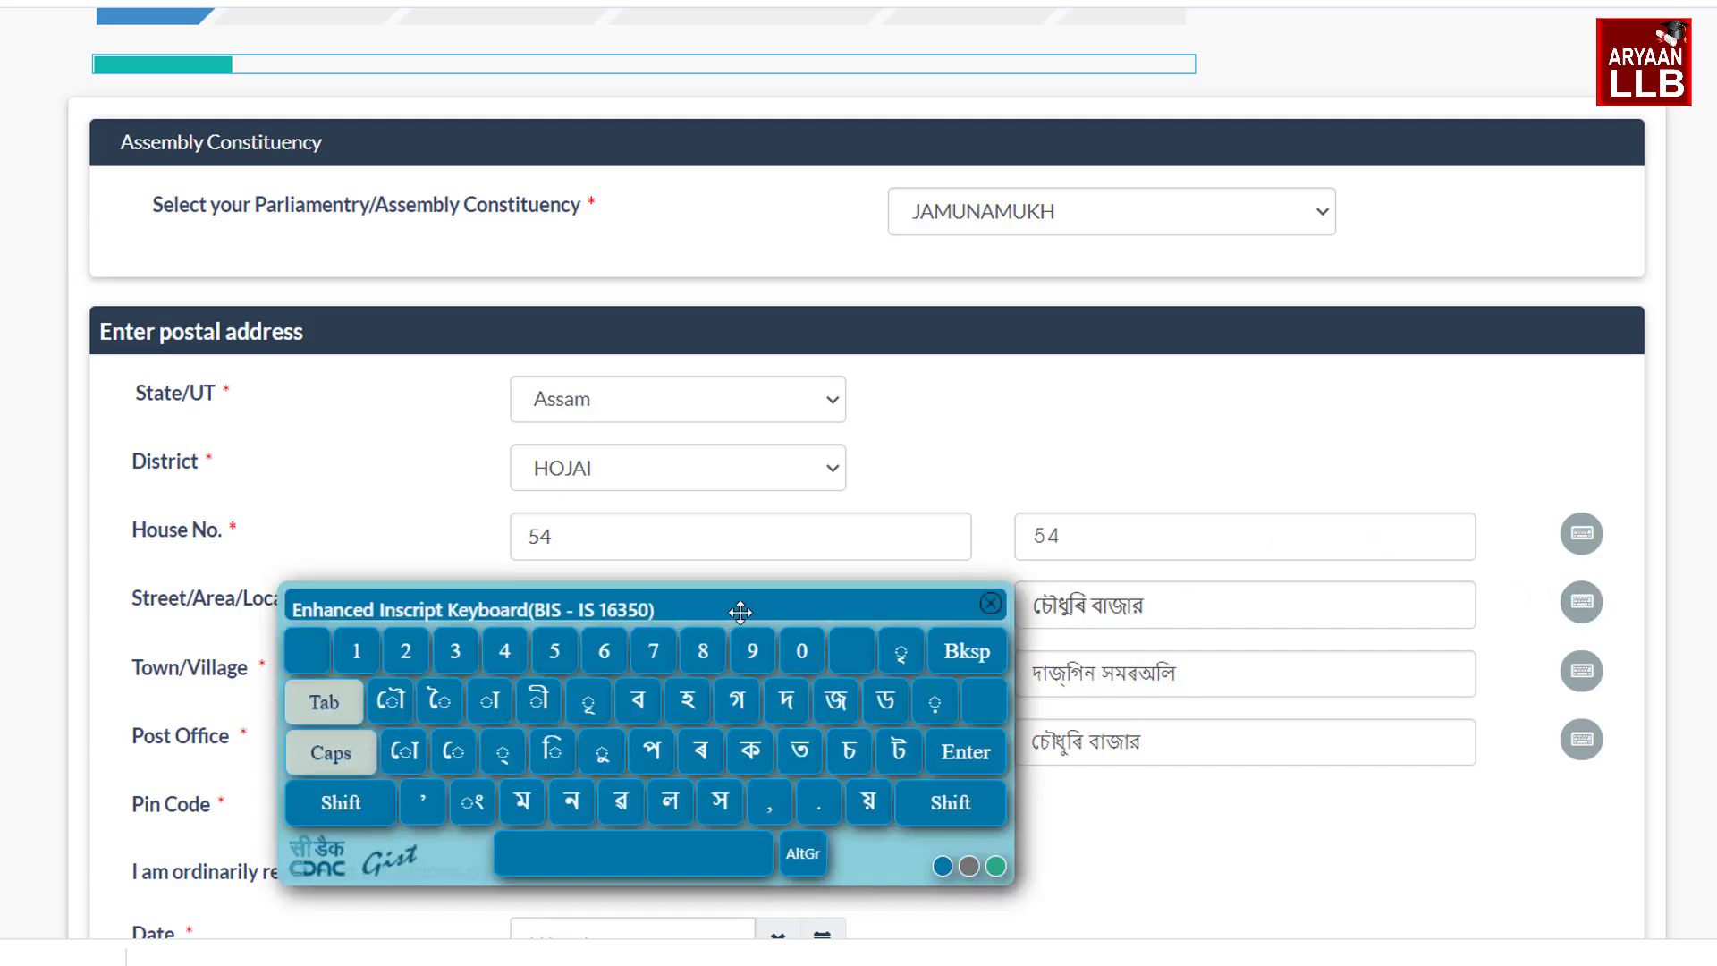
click(991, 606)
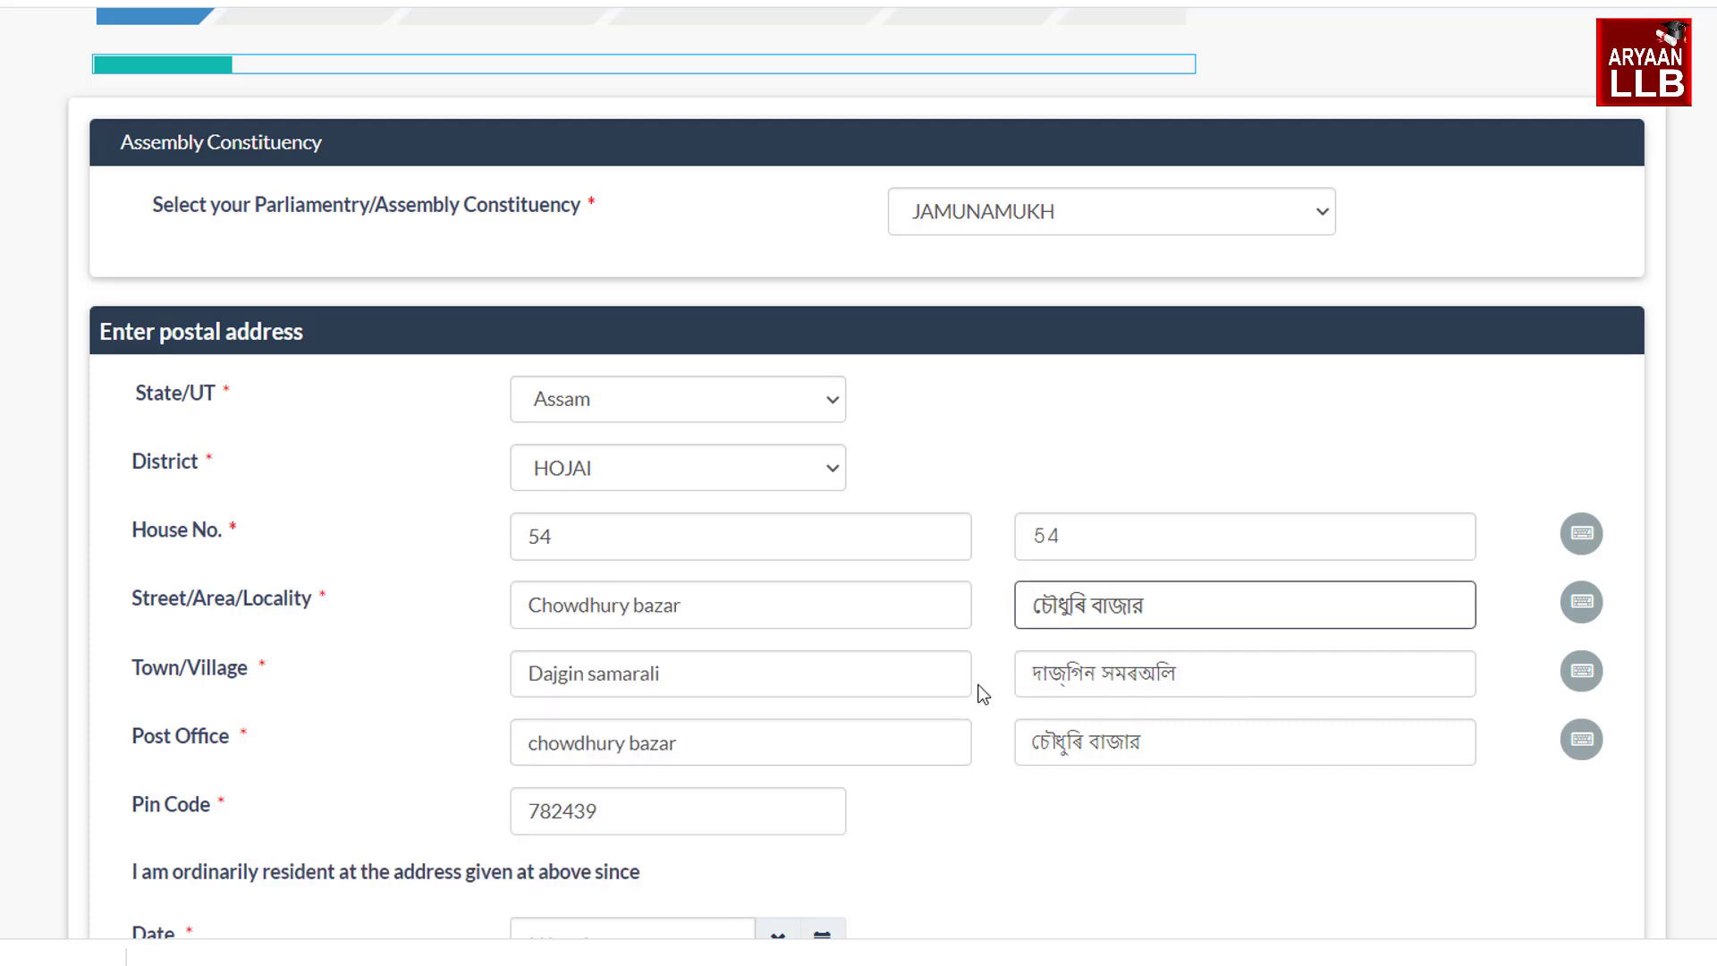
click(567, 679)
key(BackSpace)
key(Delete)
text(kh)
click(1179, 849)
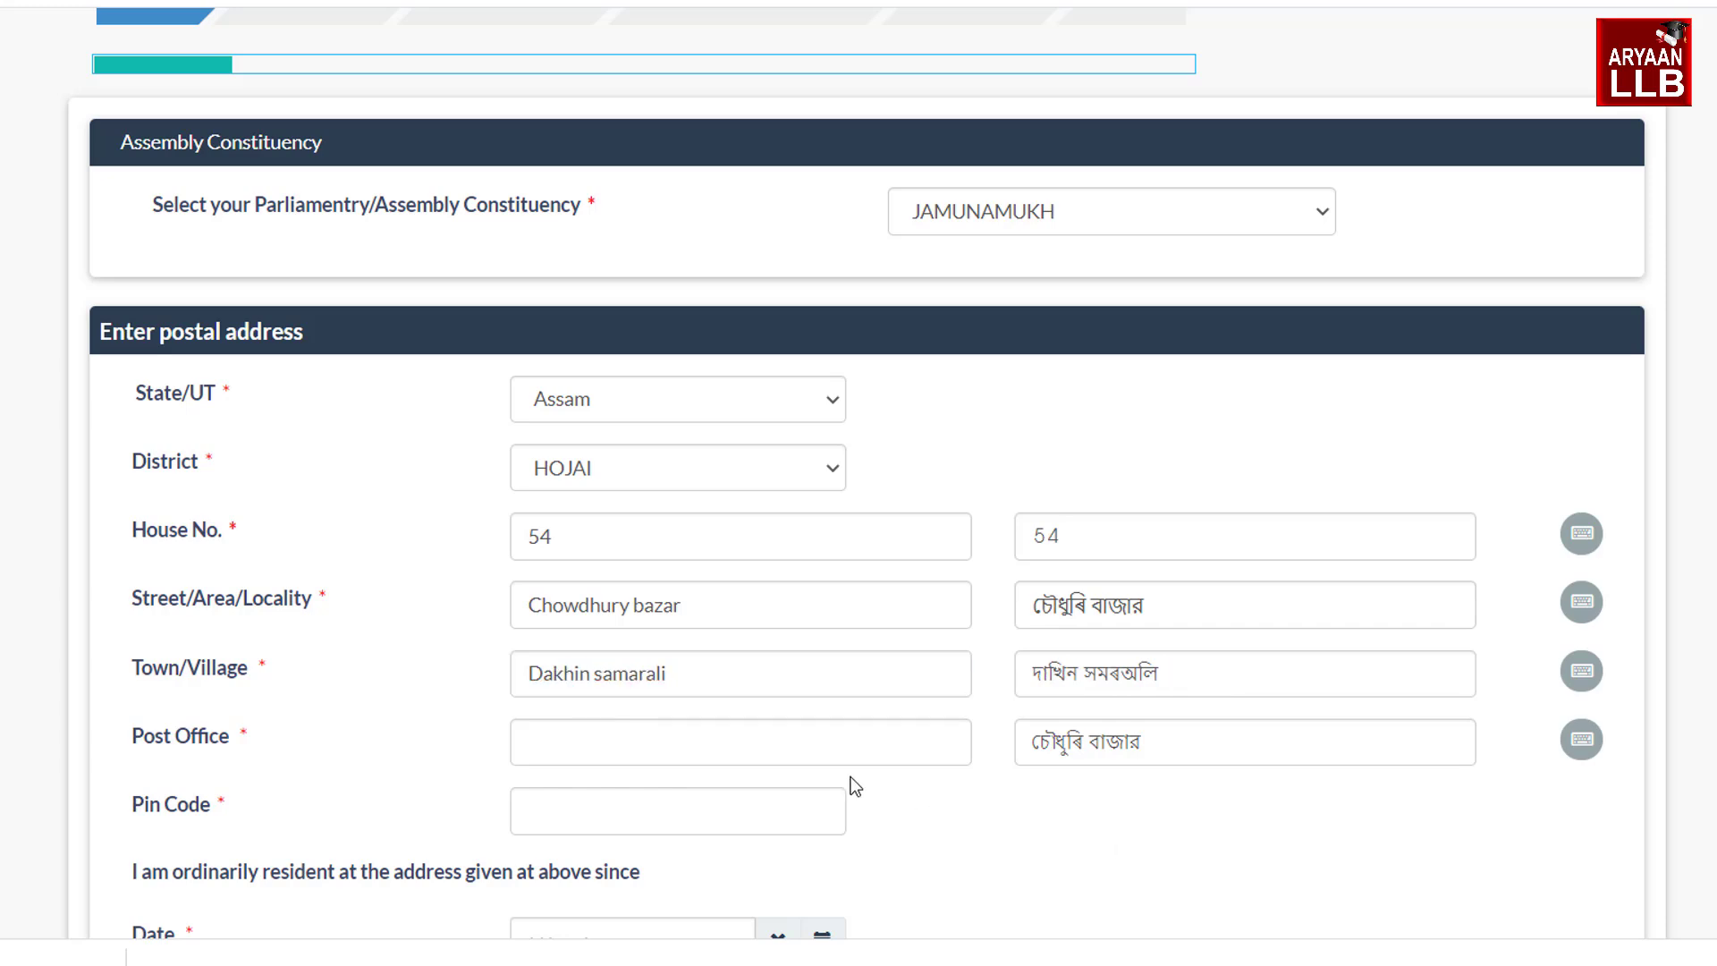
click(774, 733)
key(Tab)
key(Tab)
scroll(775, 733, down, 5)
scroll(867, 473, down, 1)
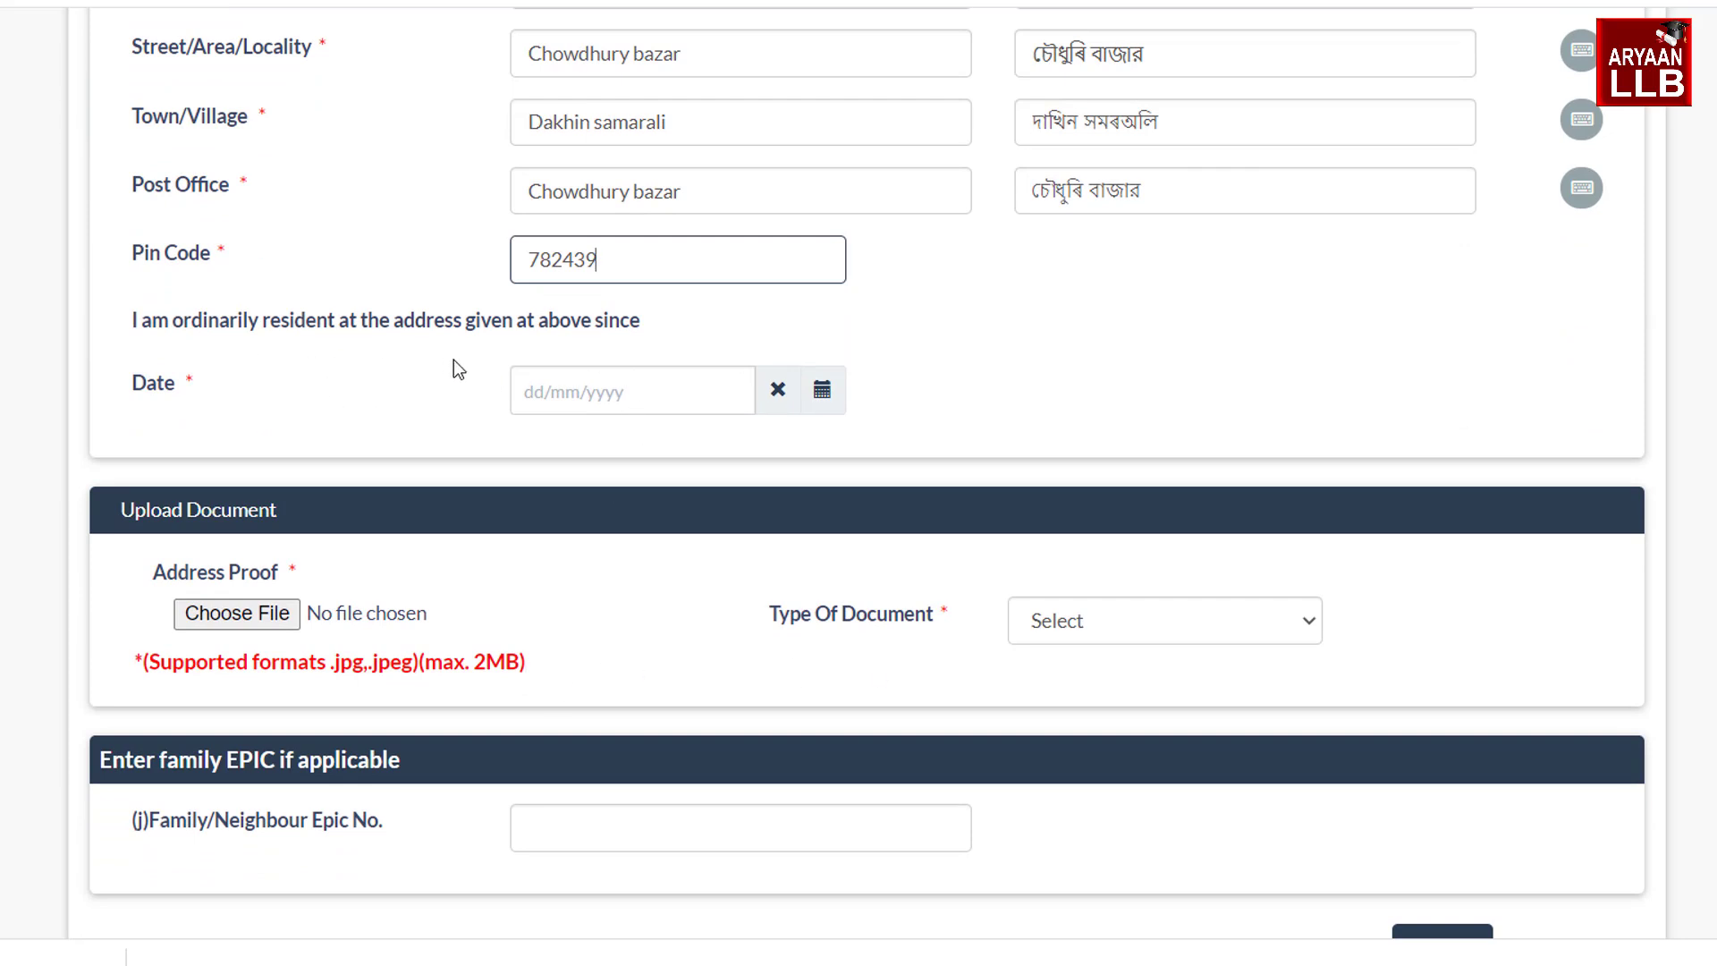
click(822, 394)
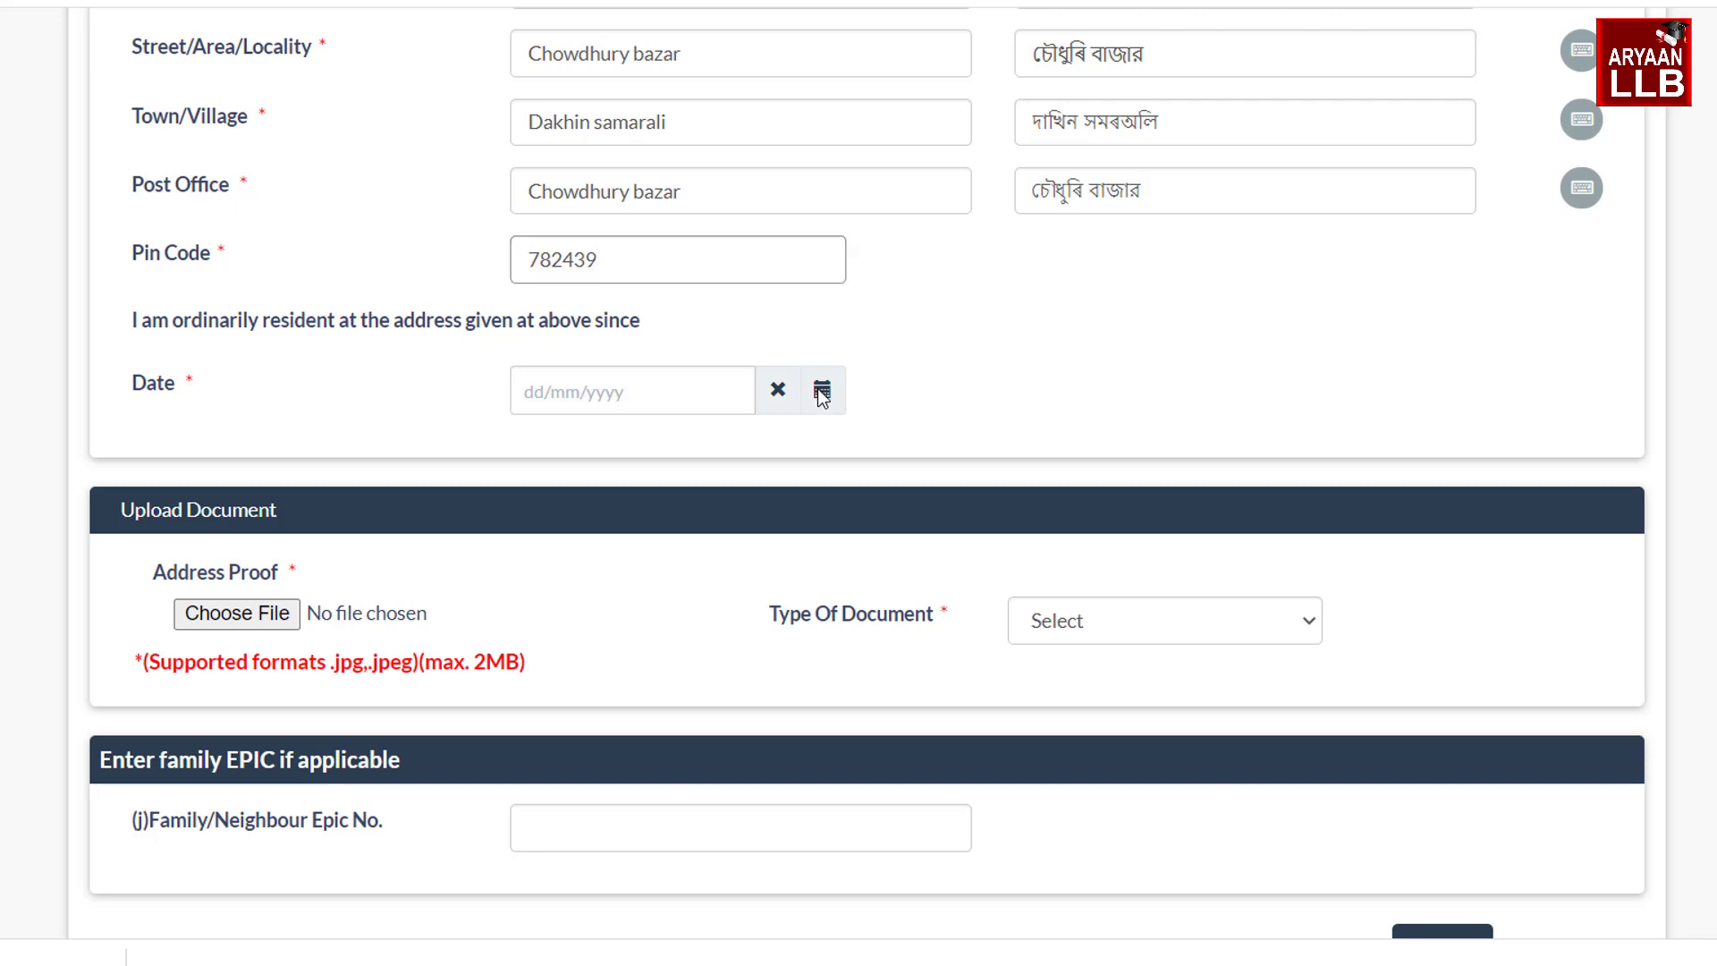
click(722, 442)
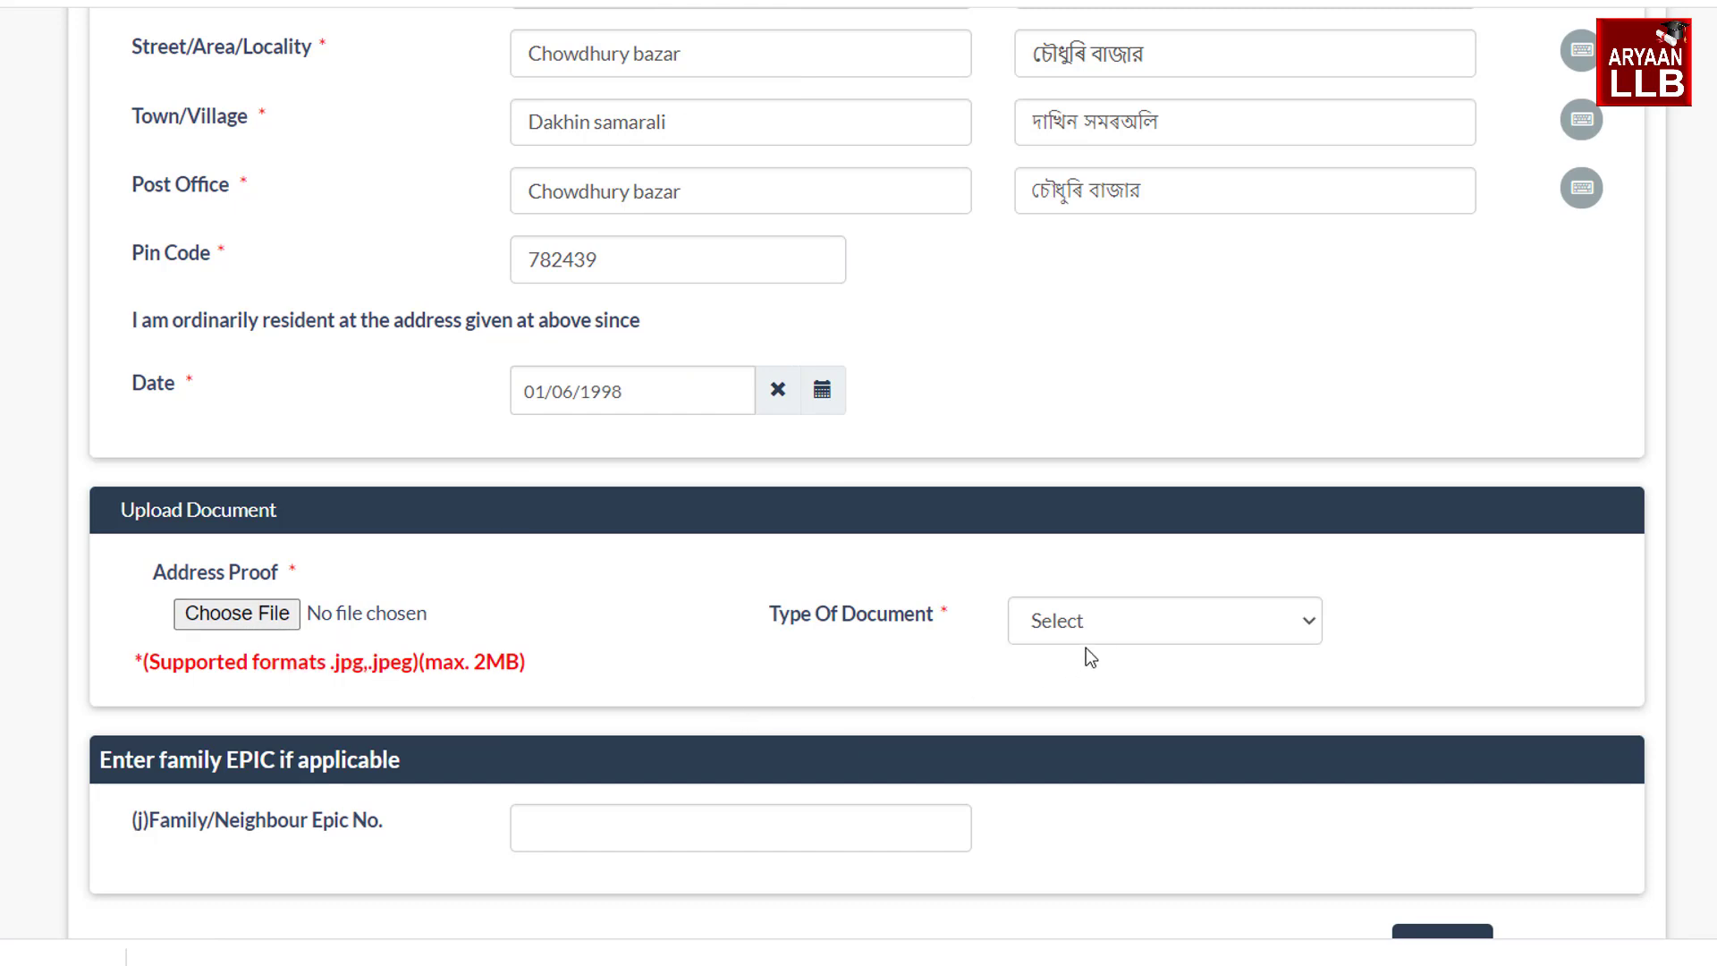
click(1111, 631)
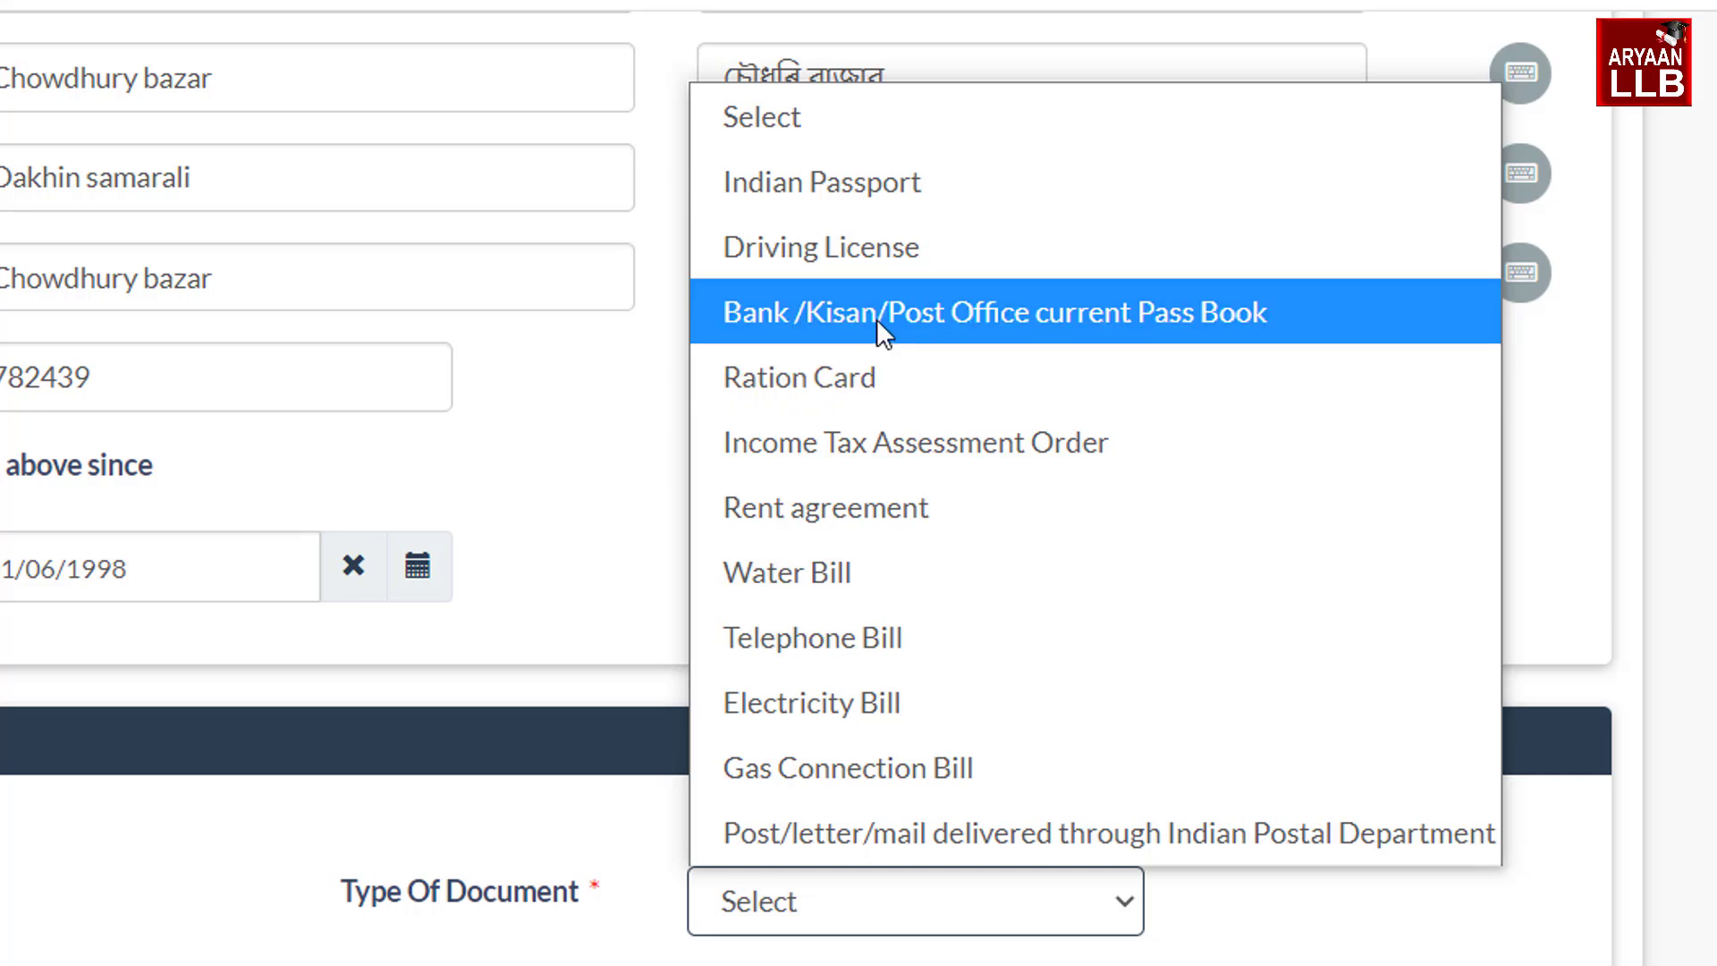
click(843, 371)
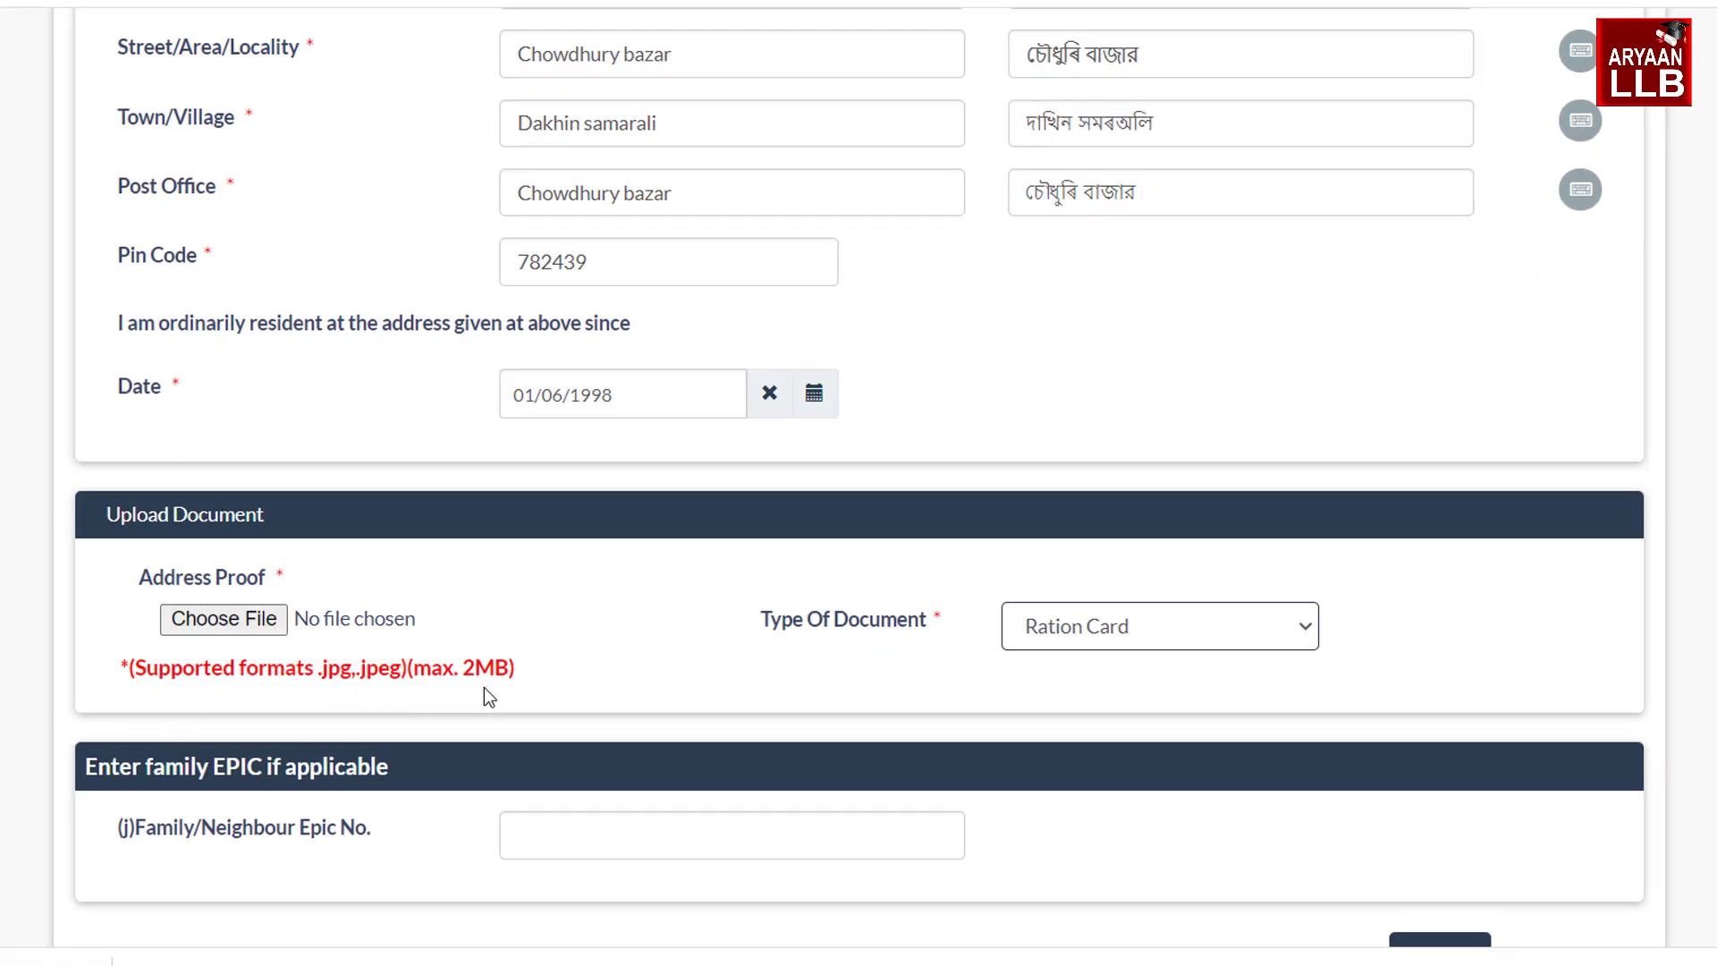
click(243, 628)
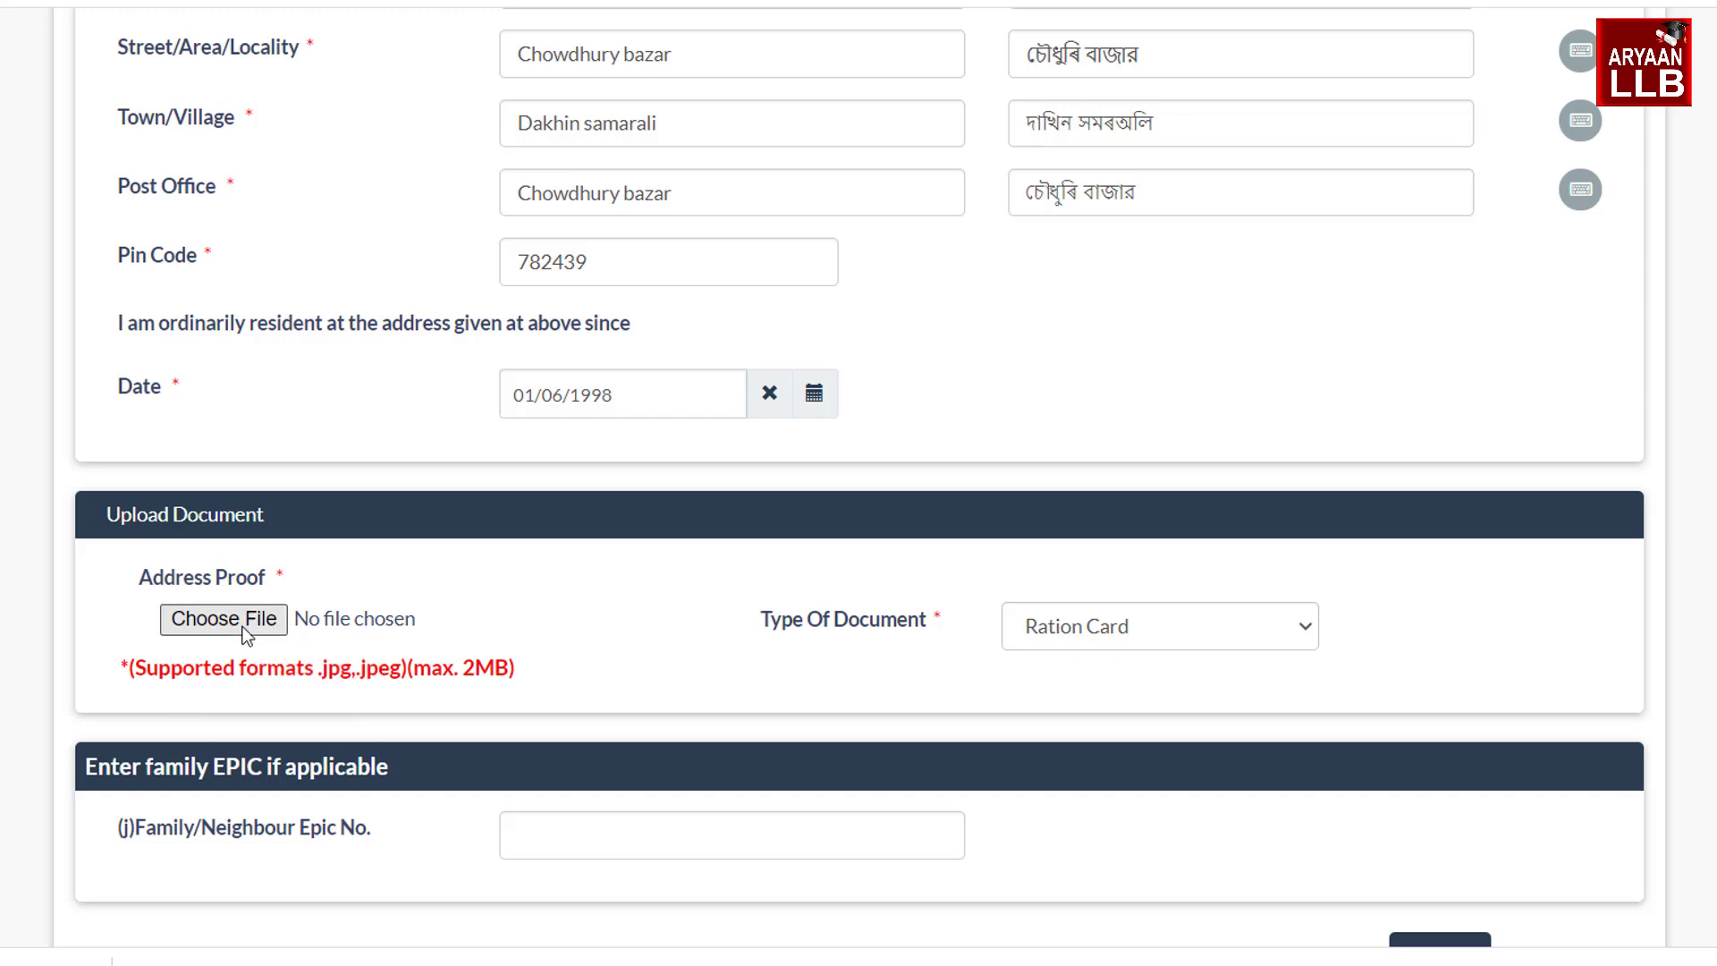
double_click(632, 545)
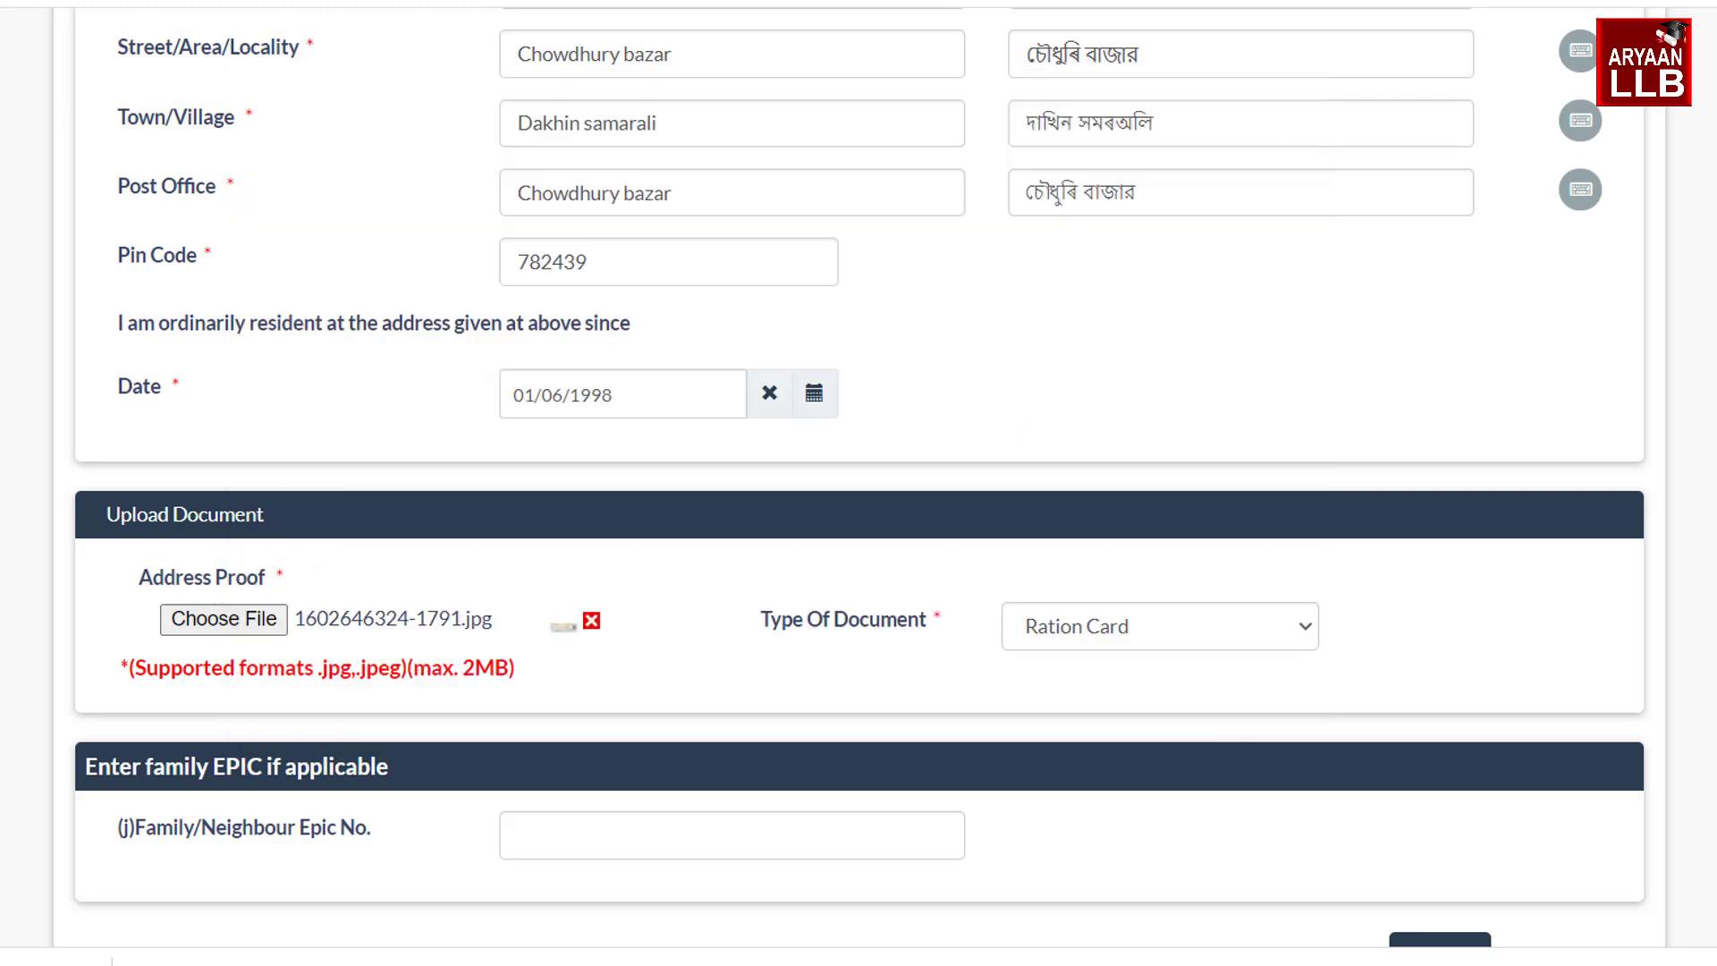
scroll(1101, 669, down, 3)
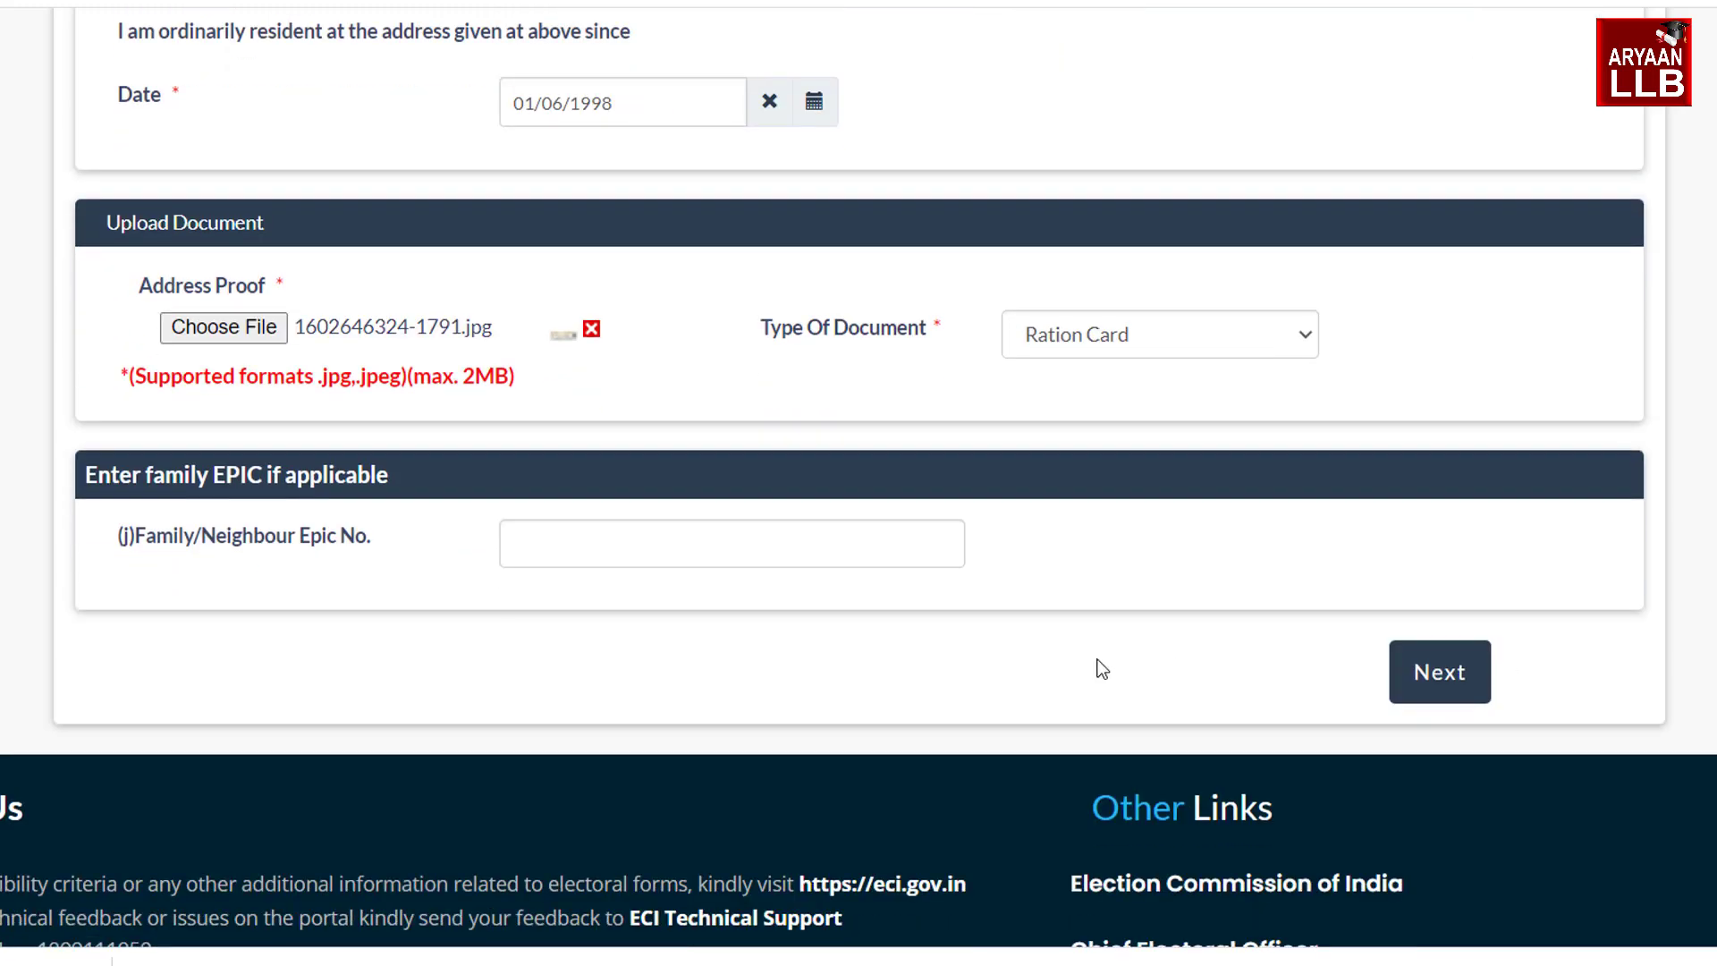
click(830, 538)
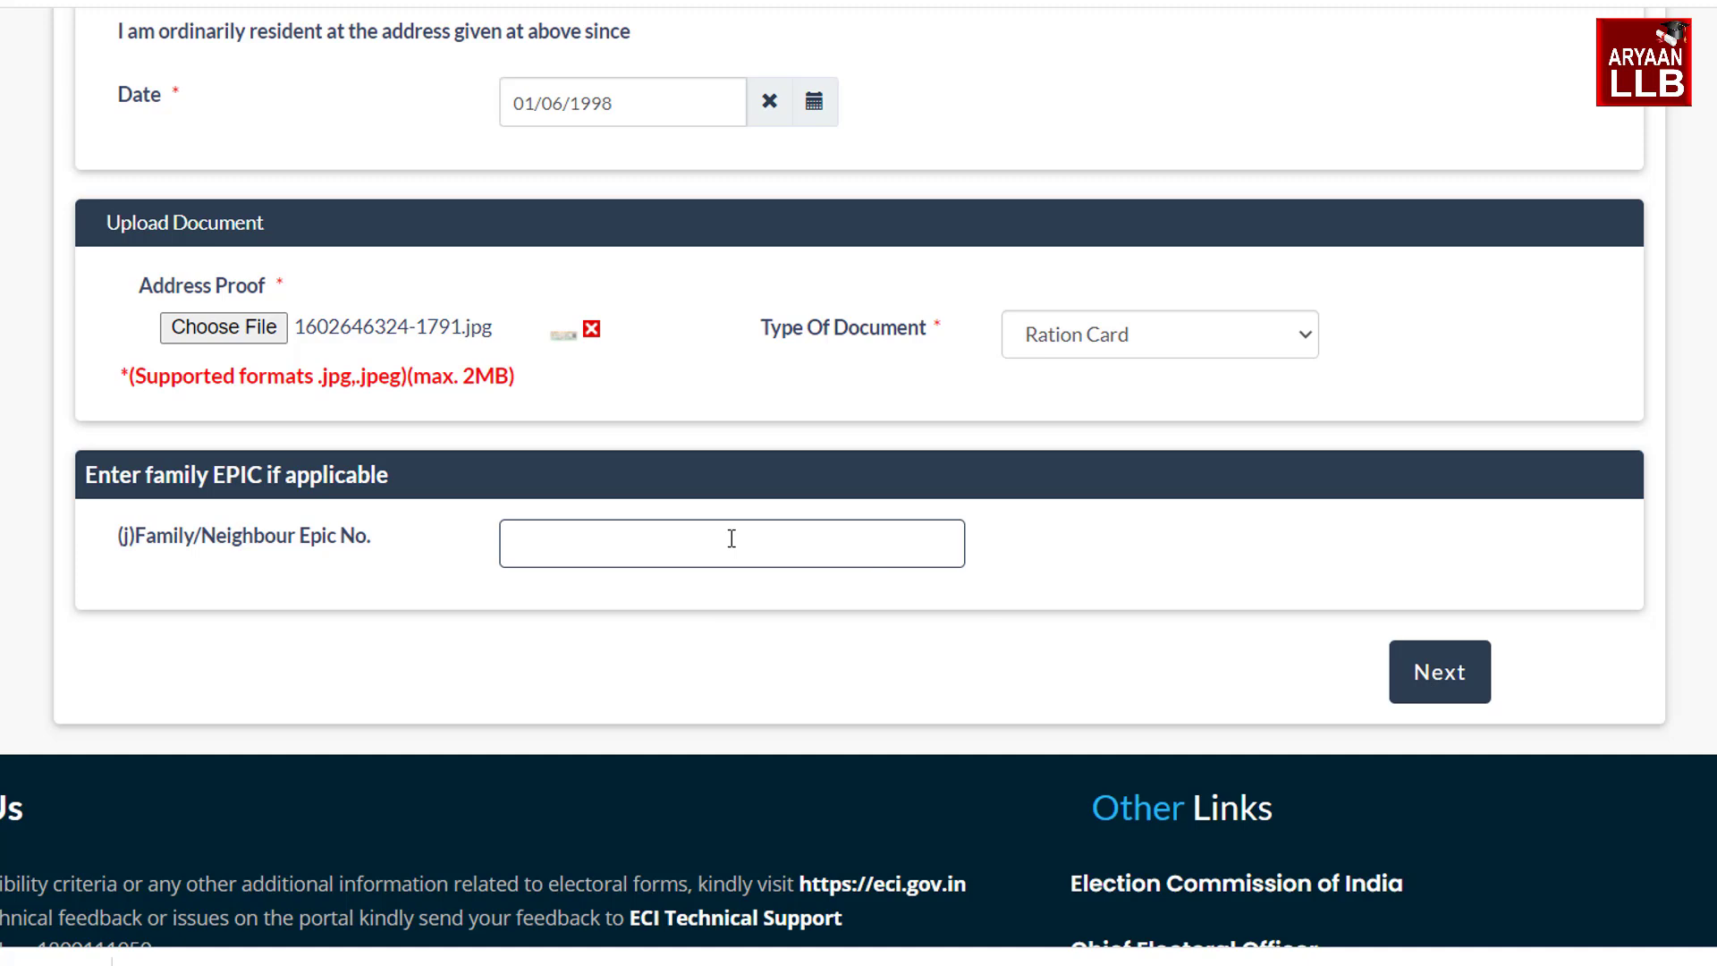
click(1408, 661)
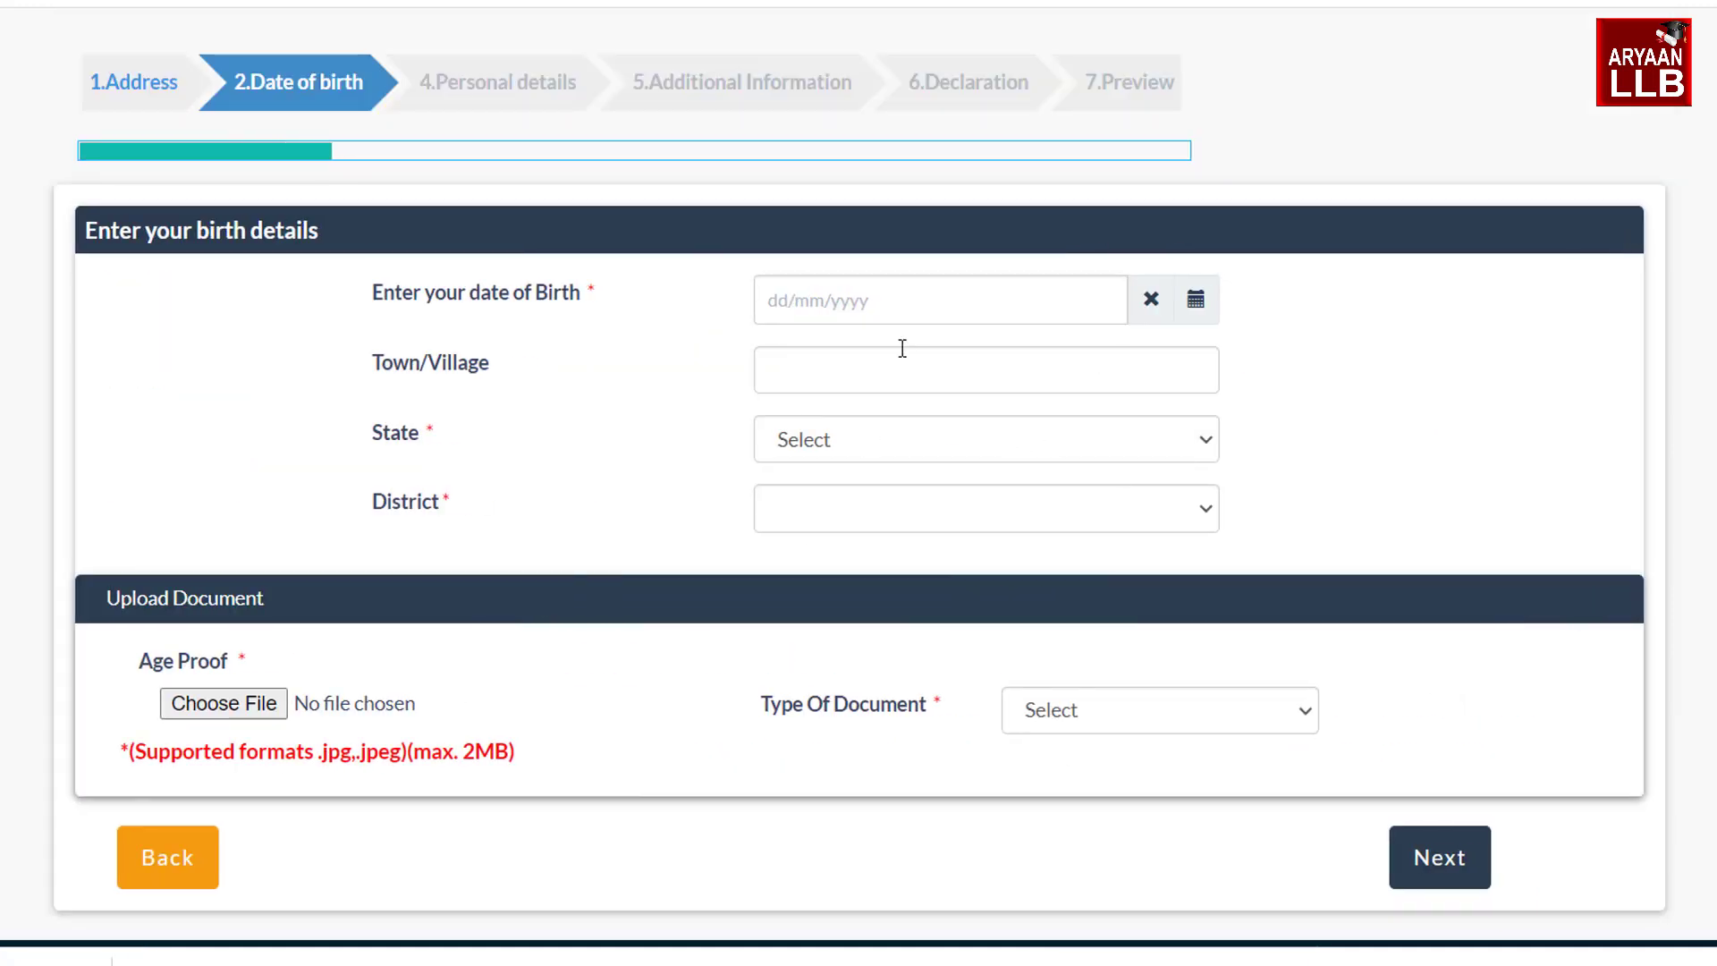
click(894, 300)
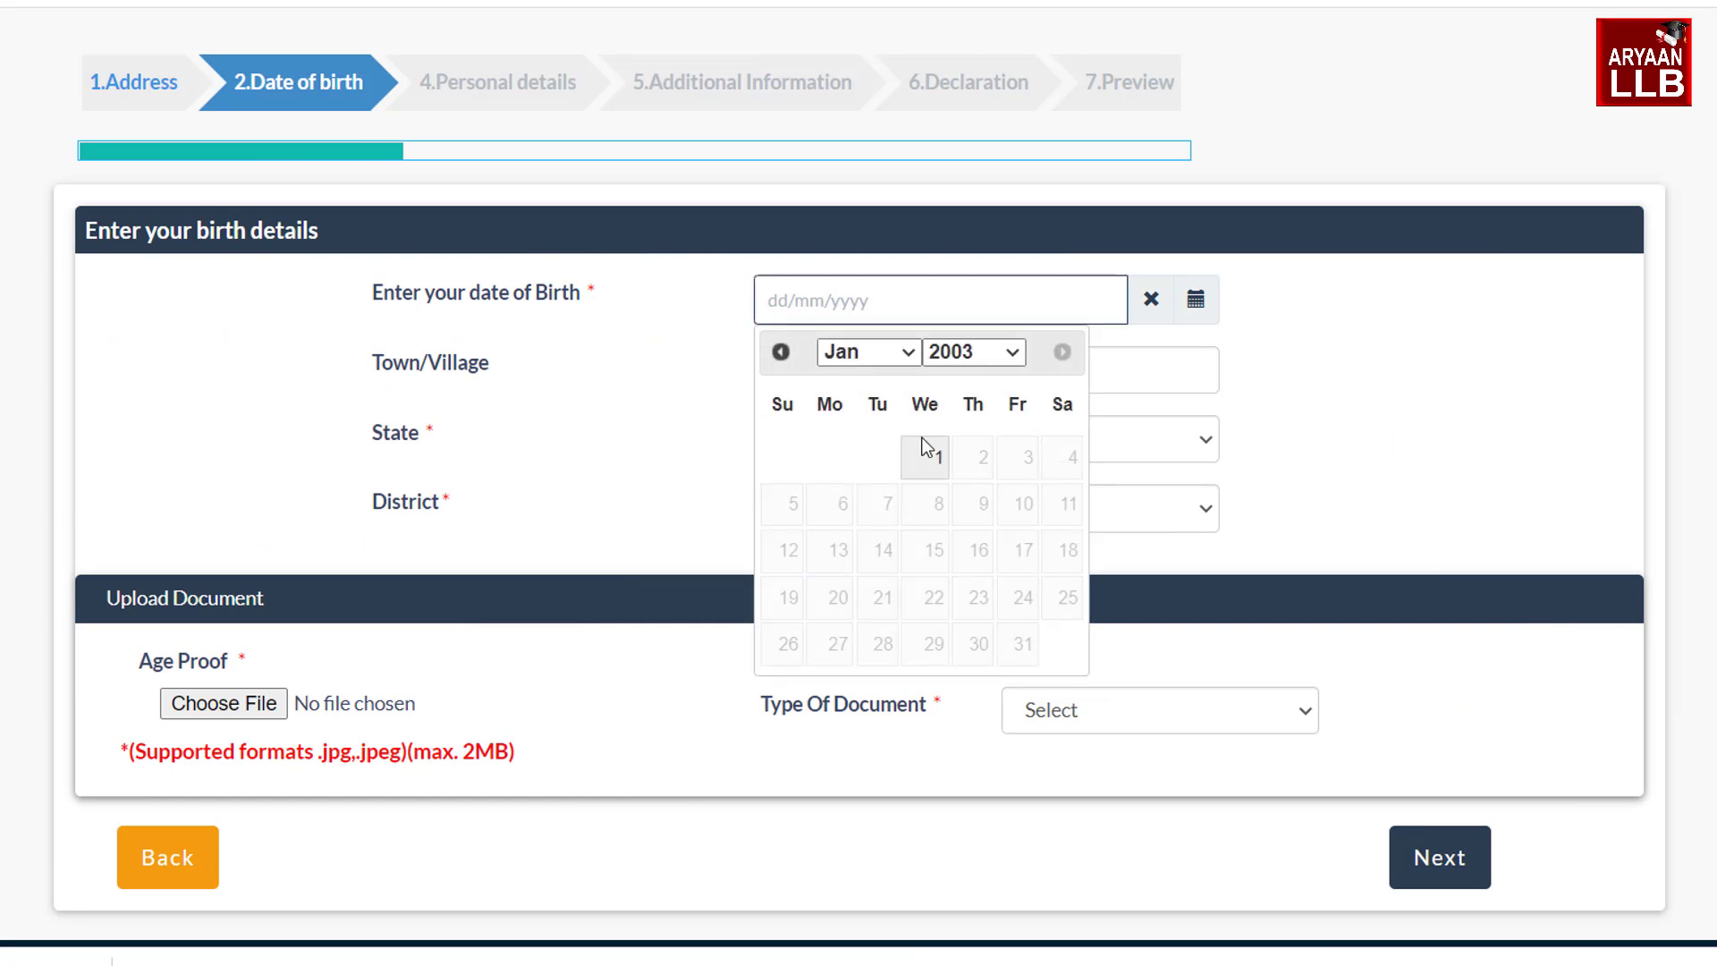
click(983, 351)
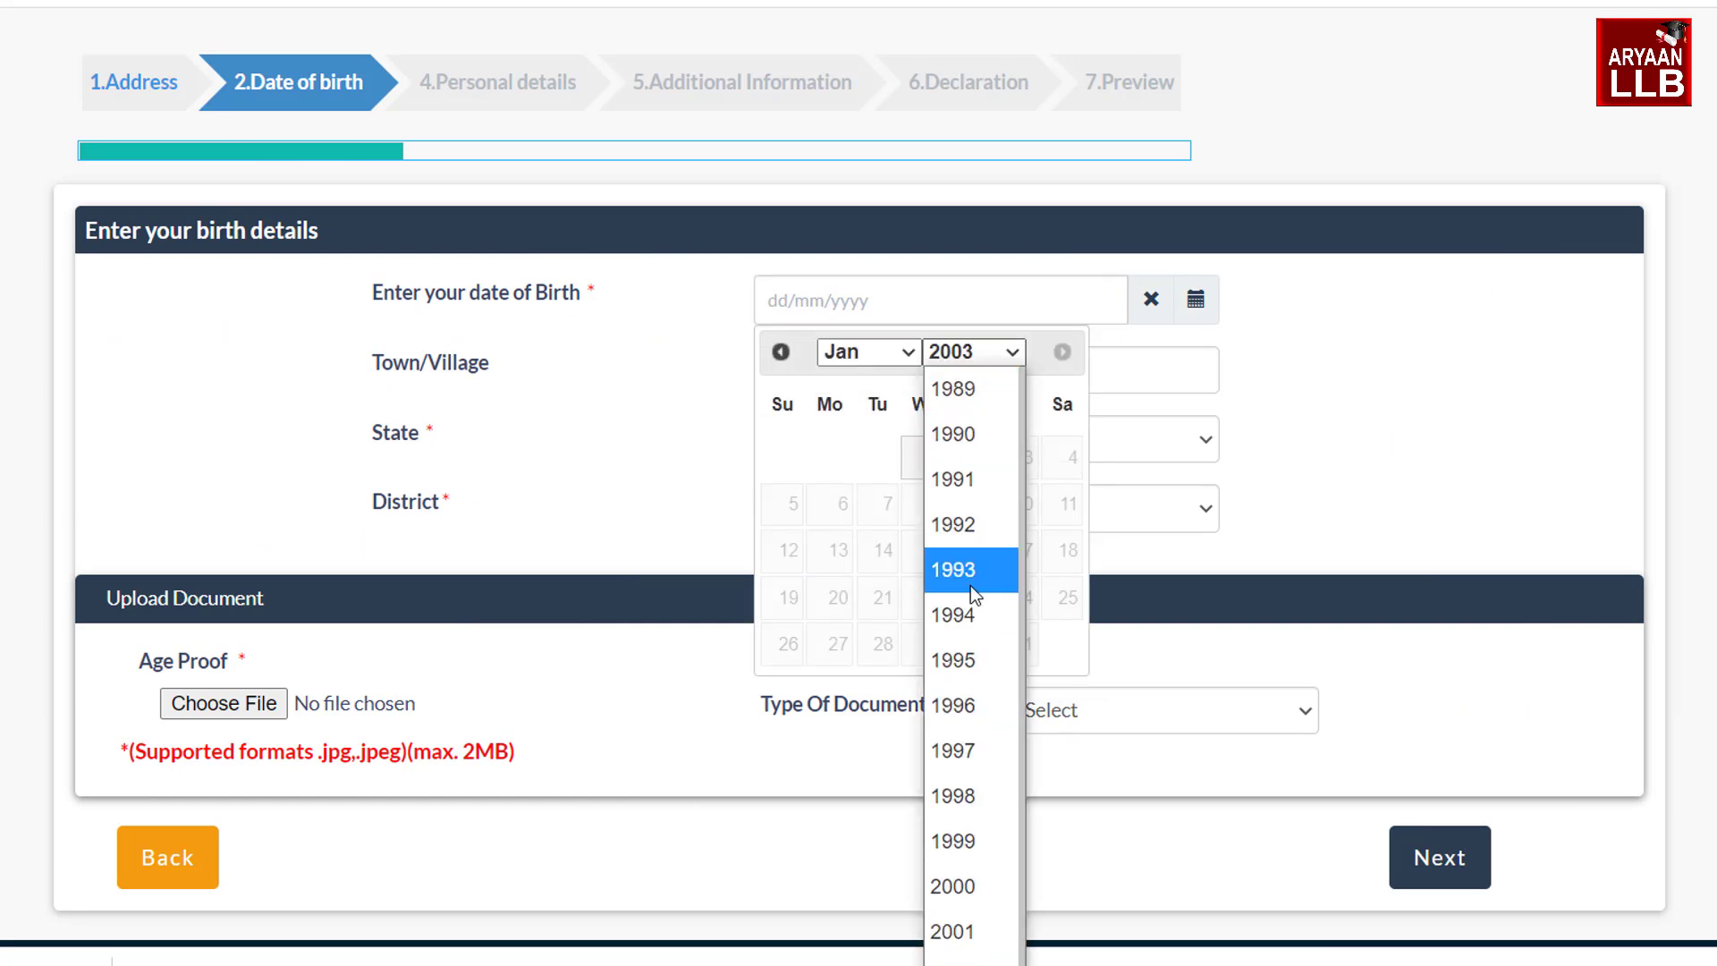
click(953, 796)
click(838, 366)
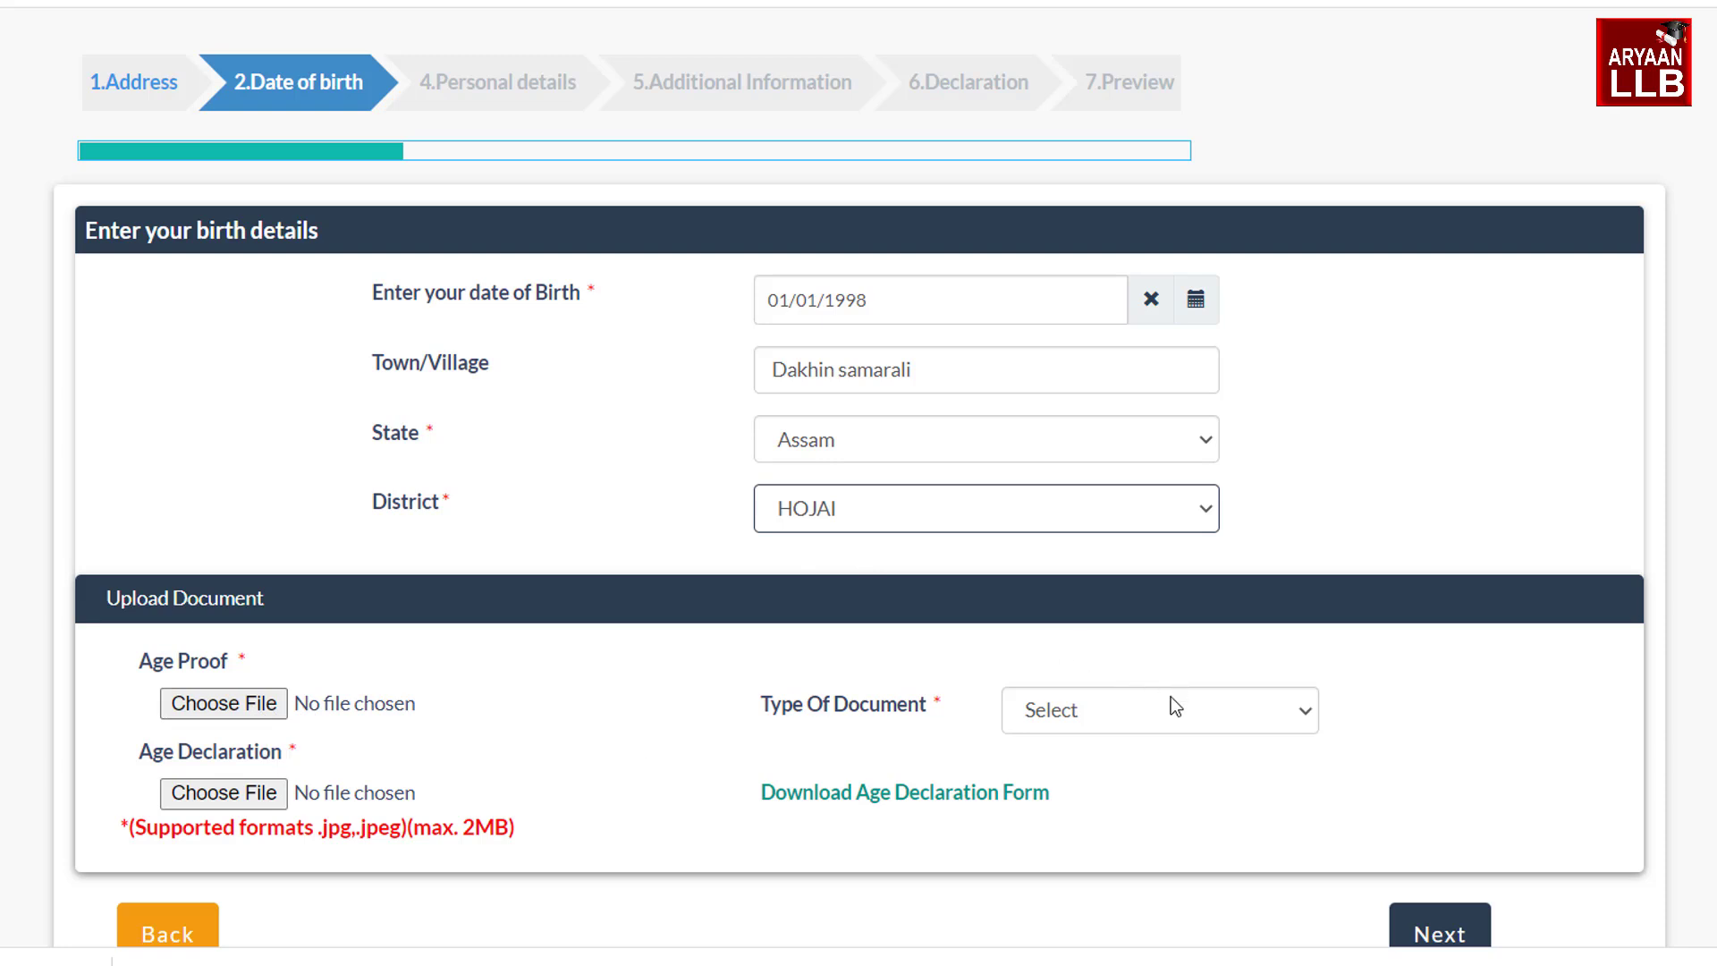
click(1058, 712)
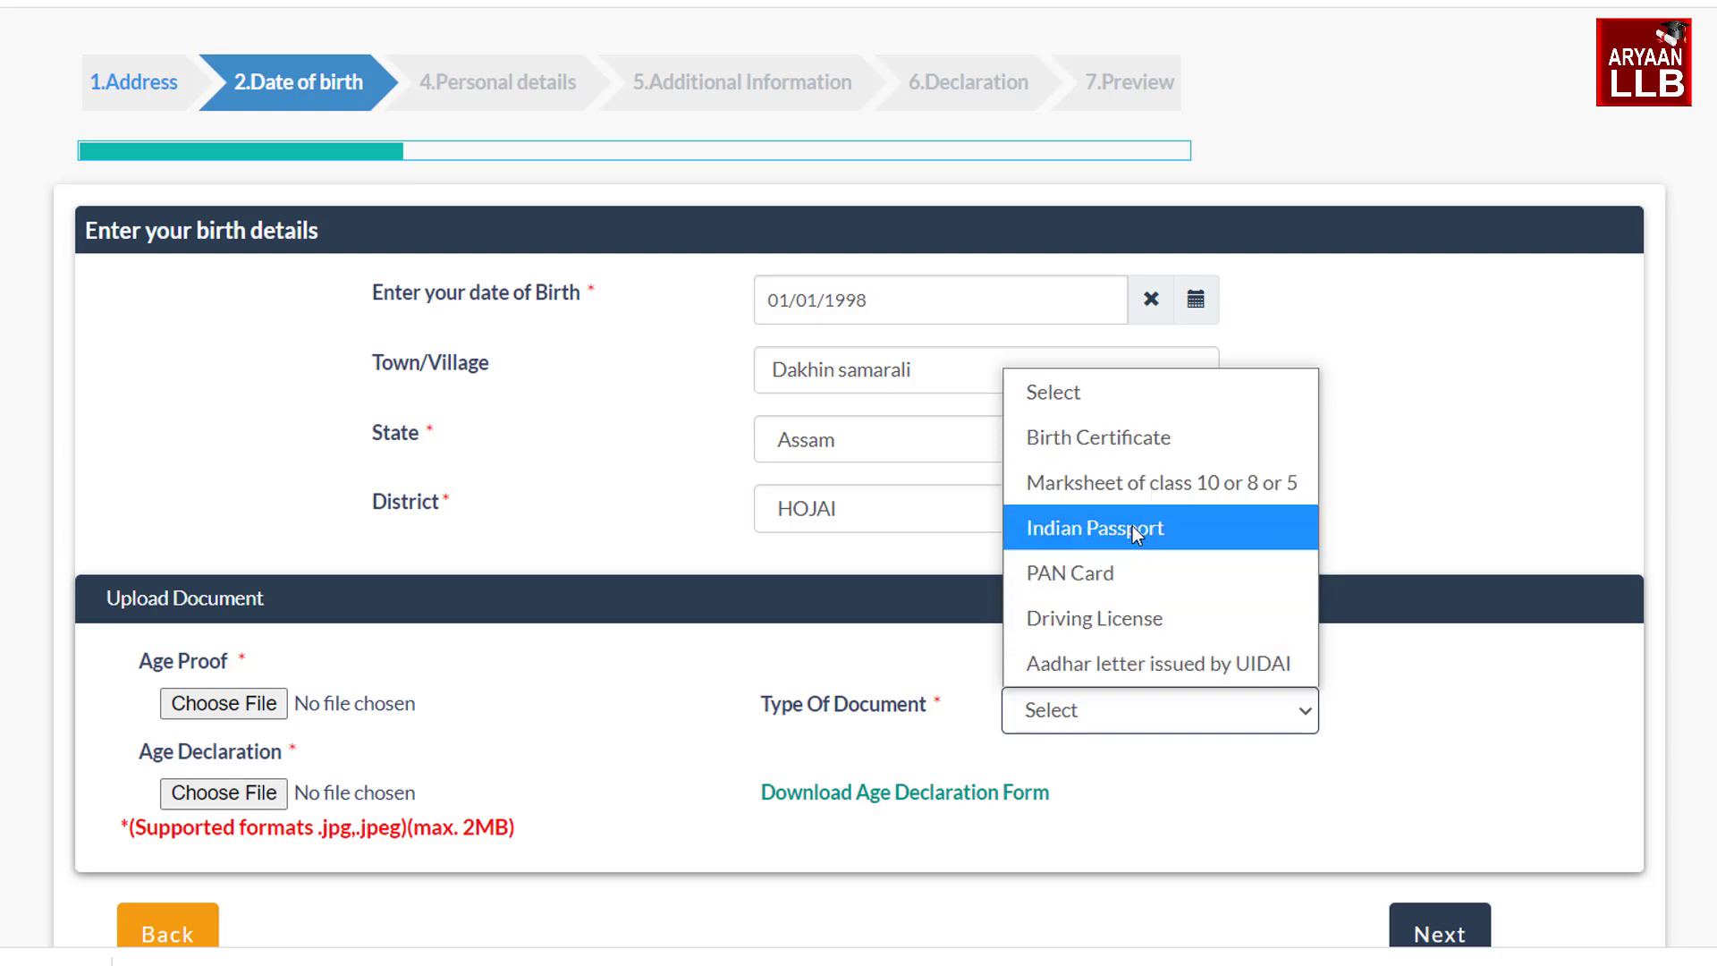
click(1118, 474)
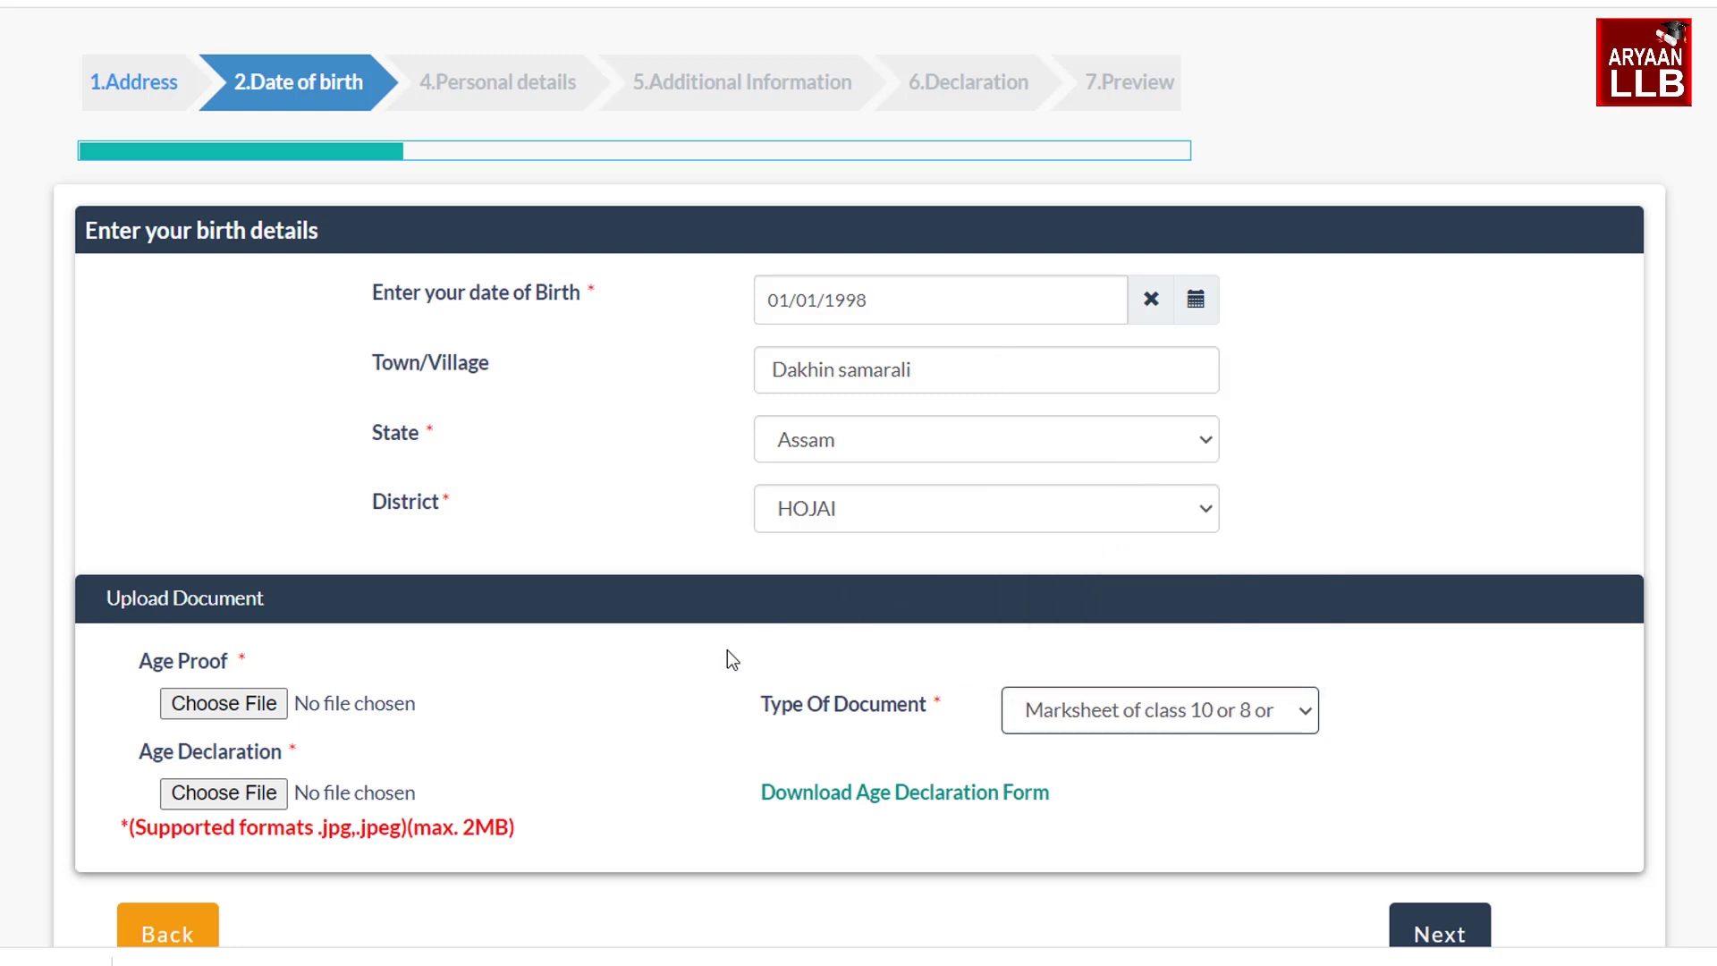
click(224, 703)
double_click(717, 617)
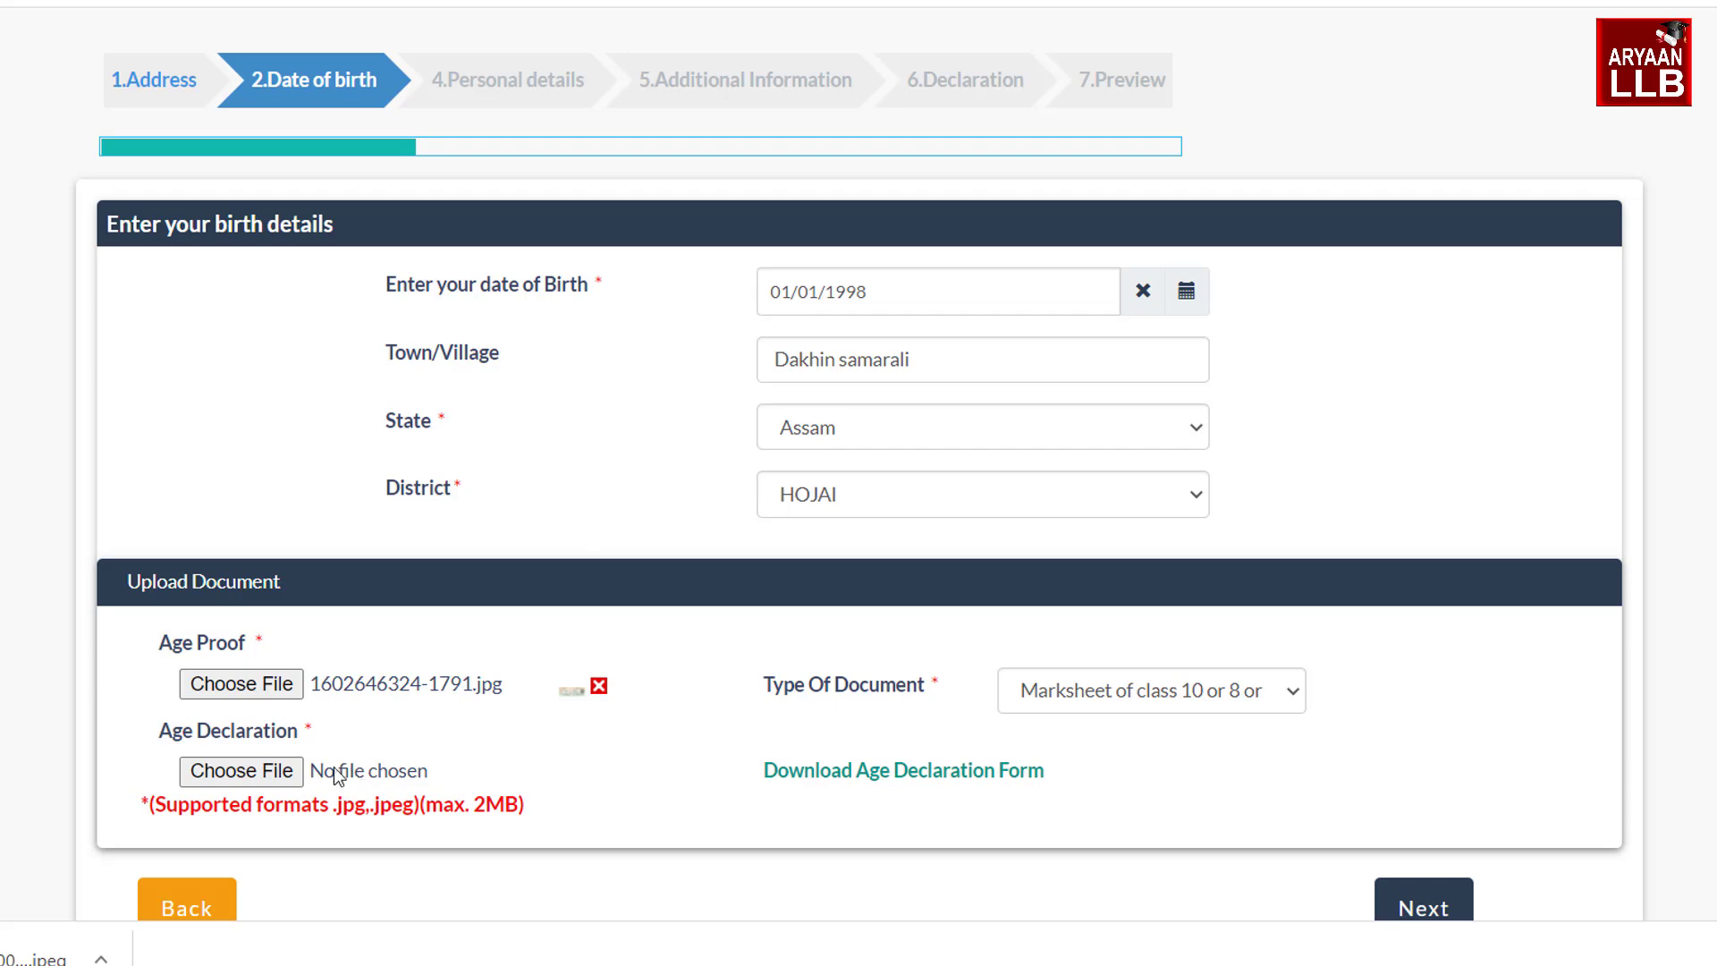
click(841, 771)
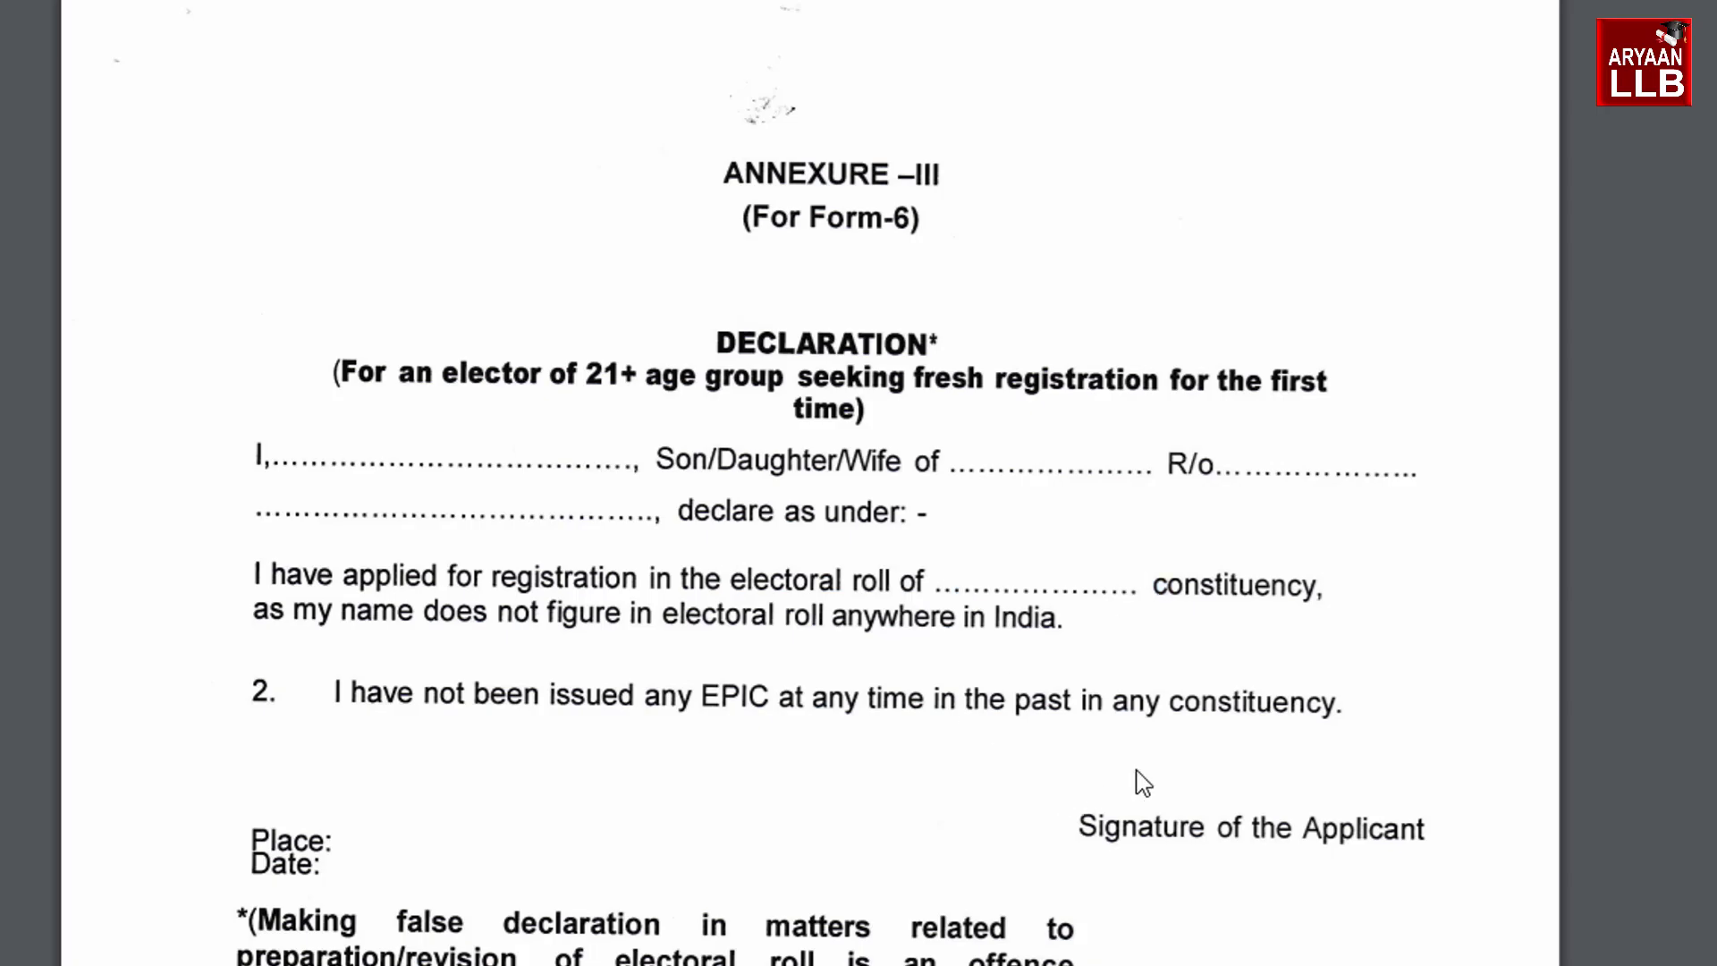
click(340, 849)
scroll(1590, 602, down, 5)
scroll(988, 318, up, 4)
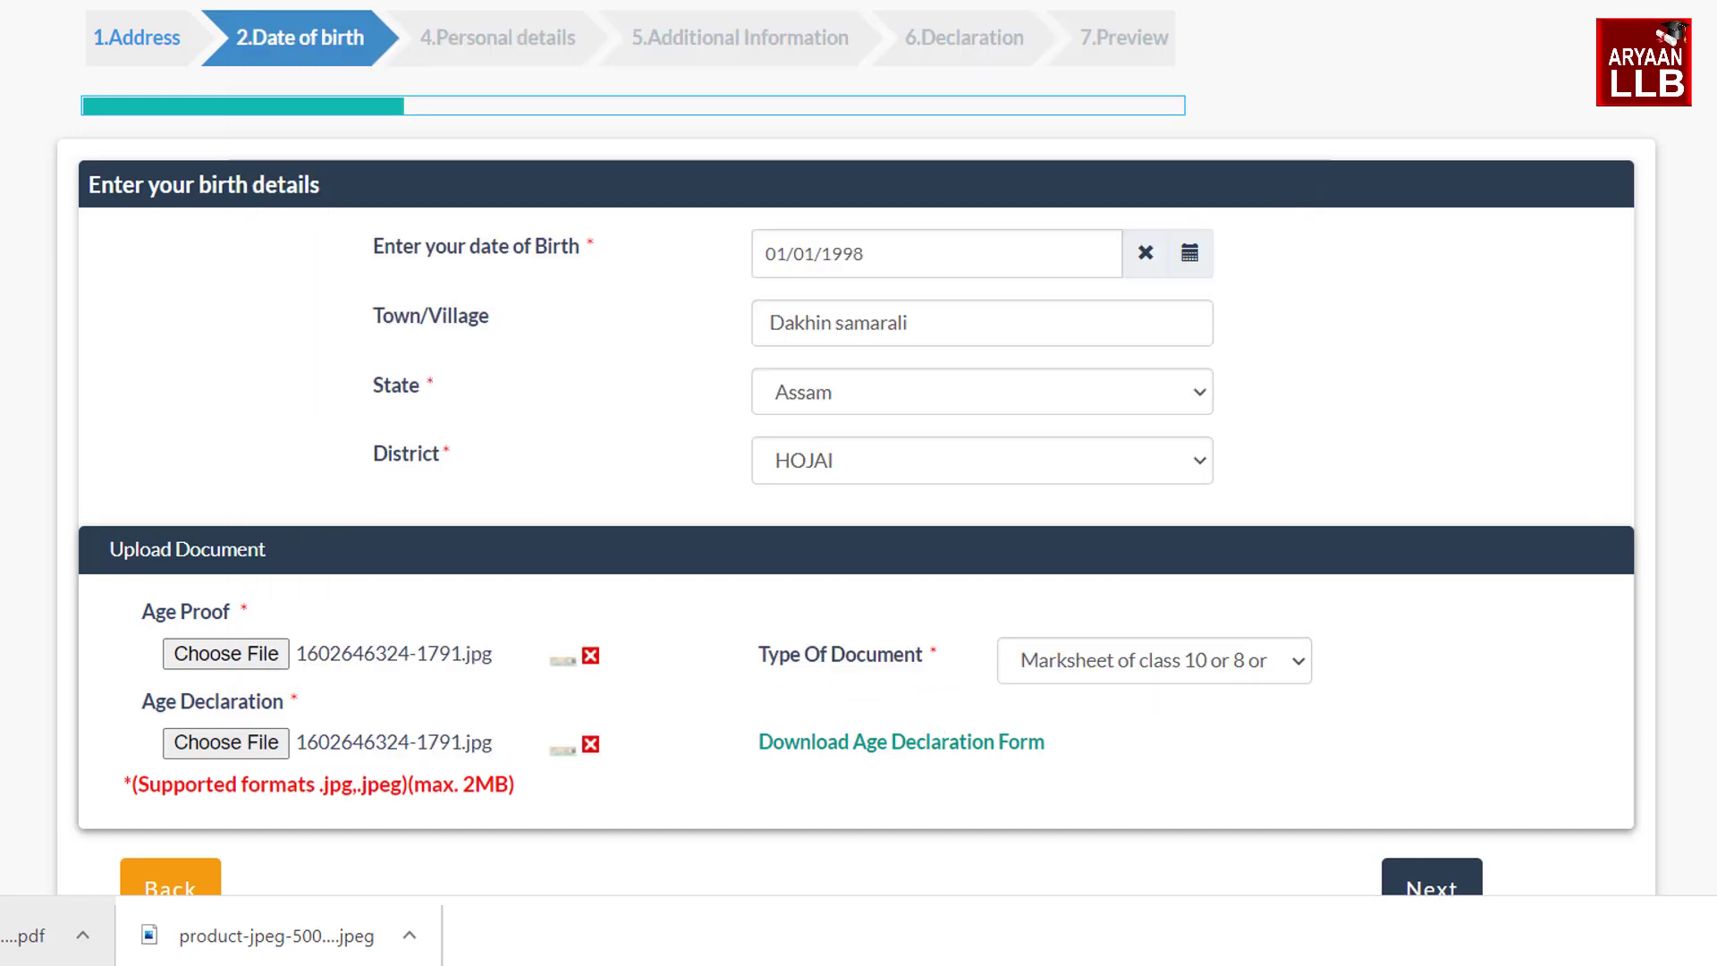
click(1442, 890)
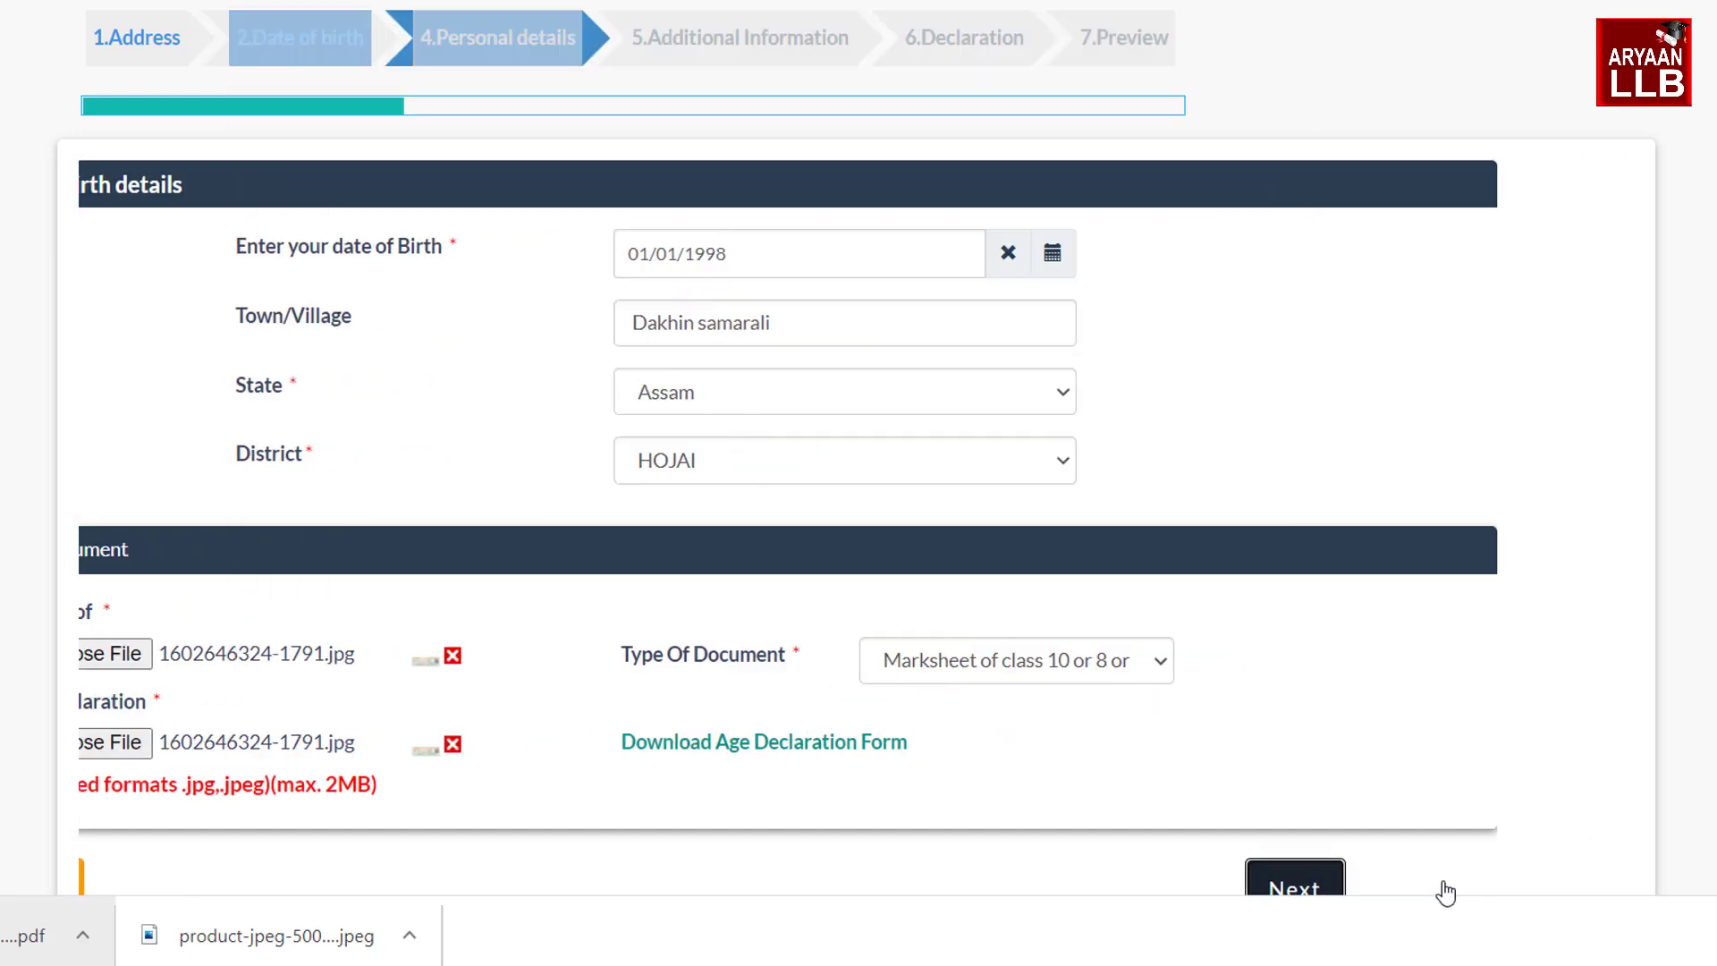
Enter the applicant's full name and set gender to Male
click(568, 259)
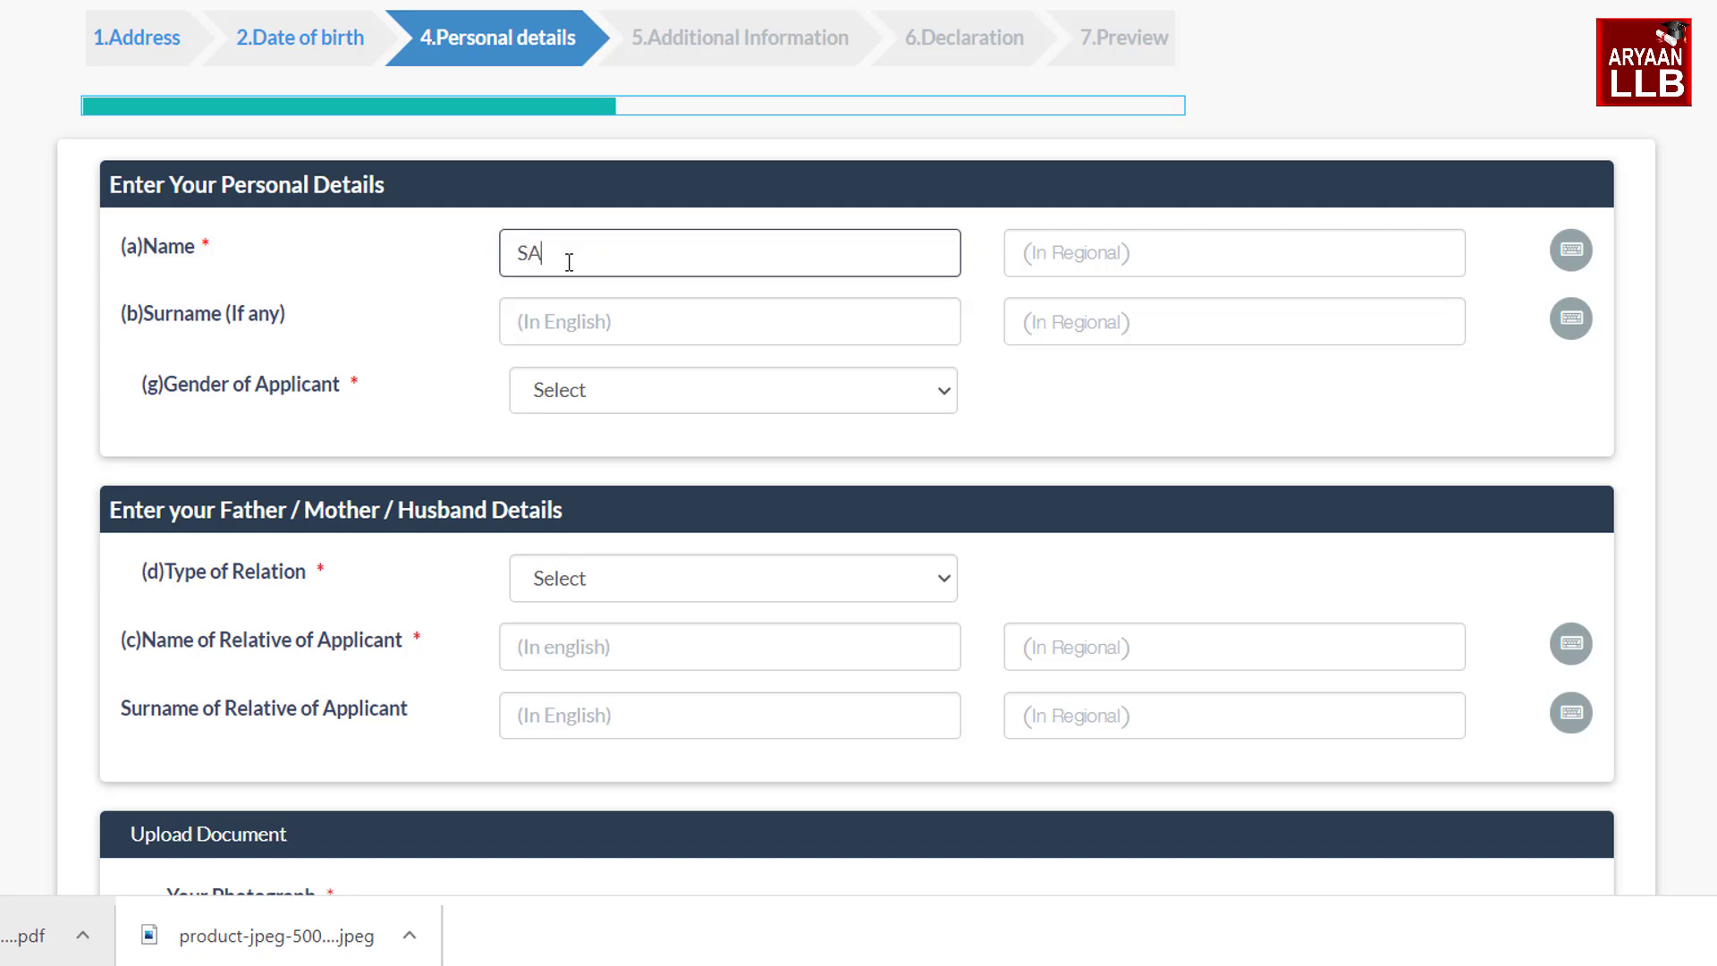
click(585, 391)
click(585, 483)
scroll(952, 465, down, 3)
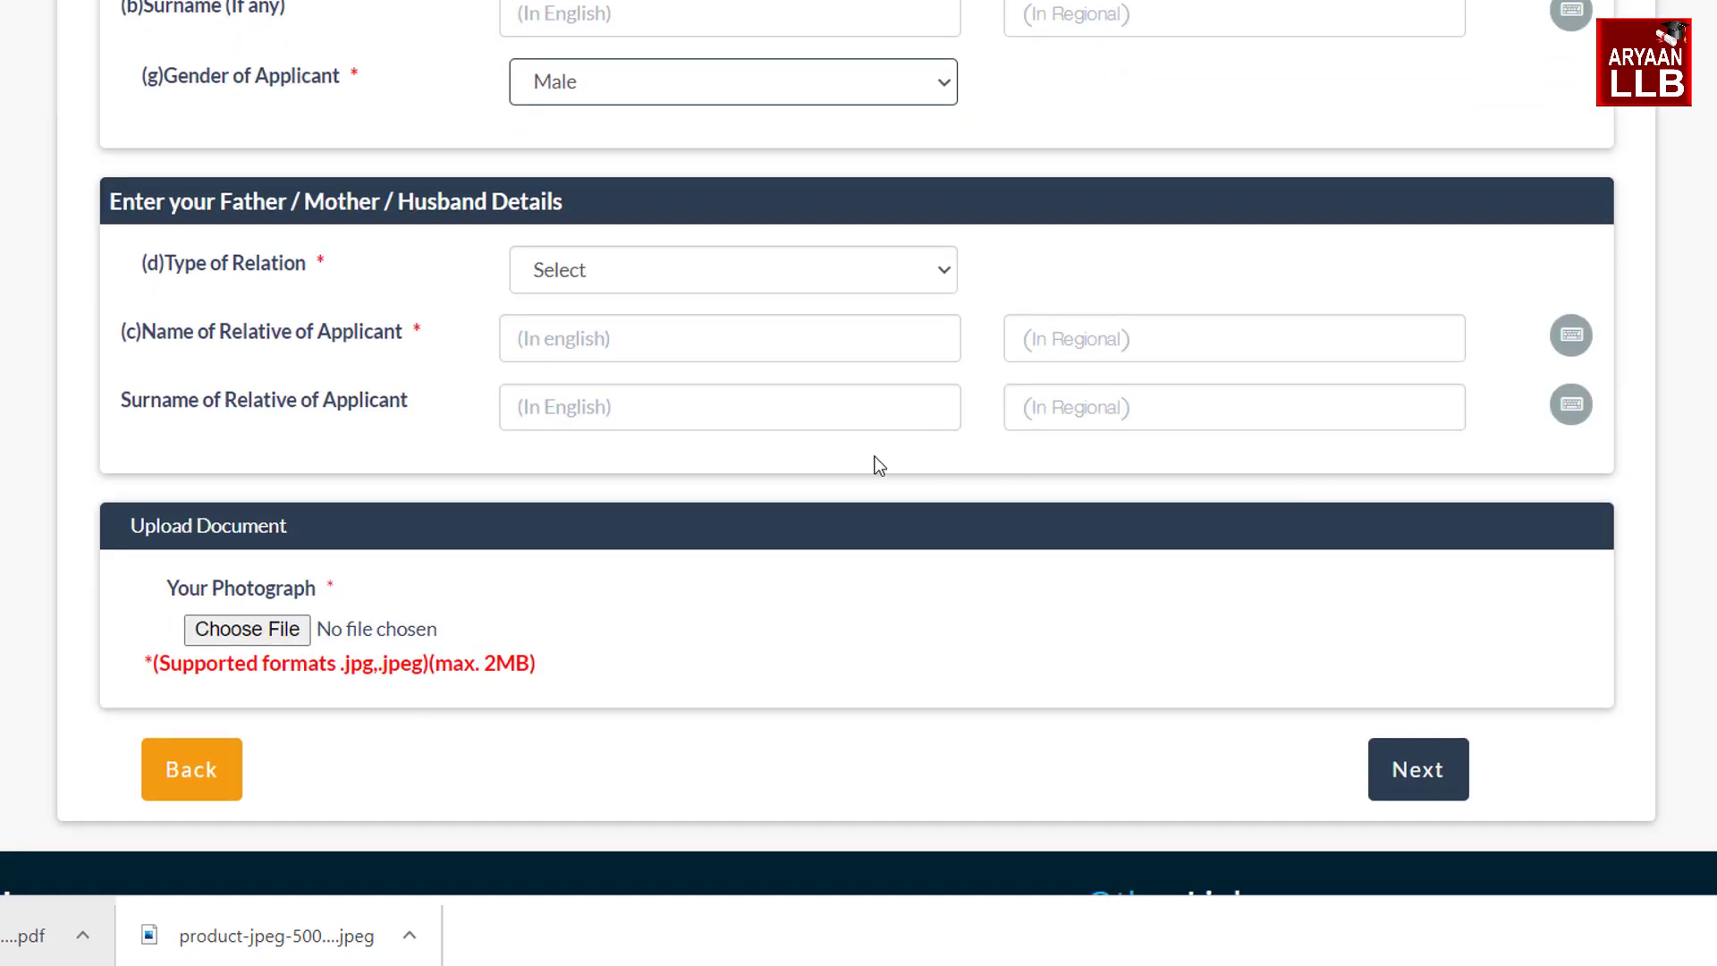
Set relation type Father, enter the father's name, and attach photo aadhaar1612454104500.jpg
click(555, 281)
click(587, 368)
click(585, 338)
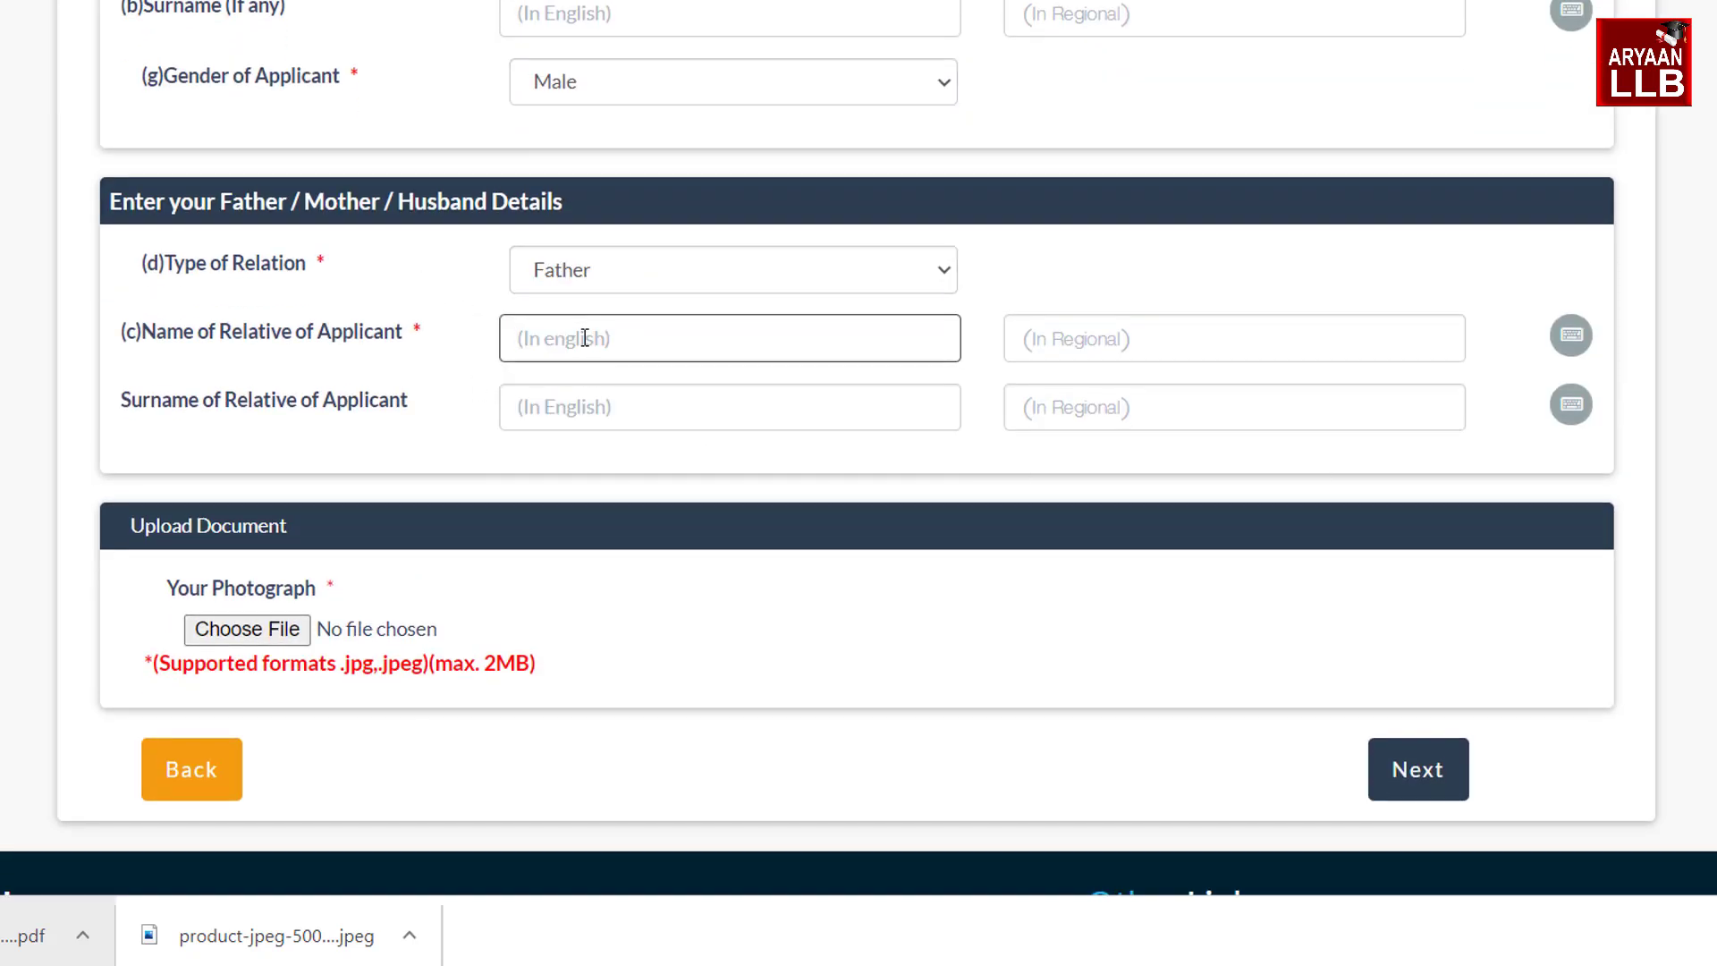
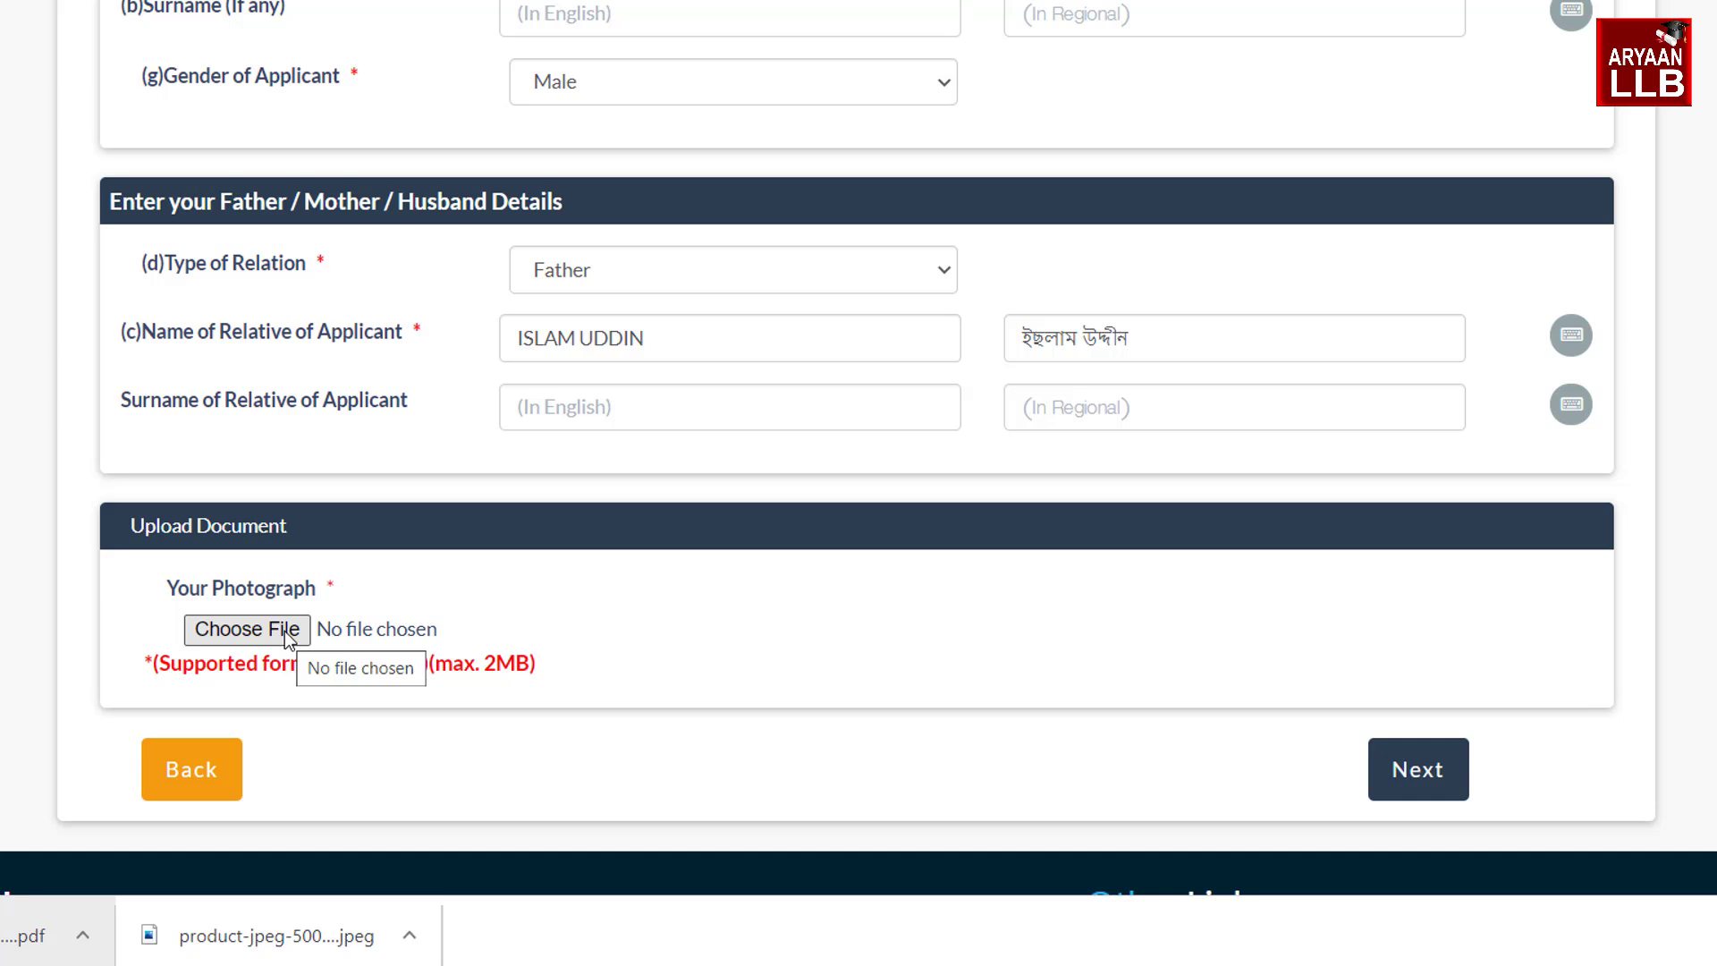
click(285, 634)
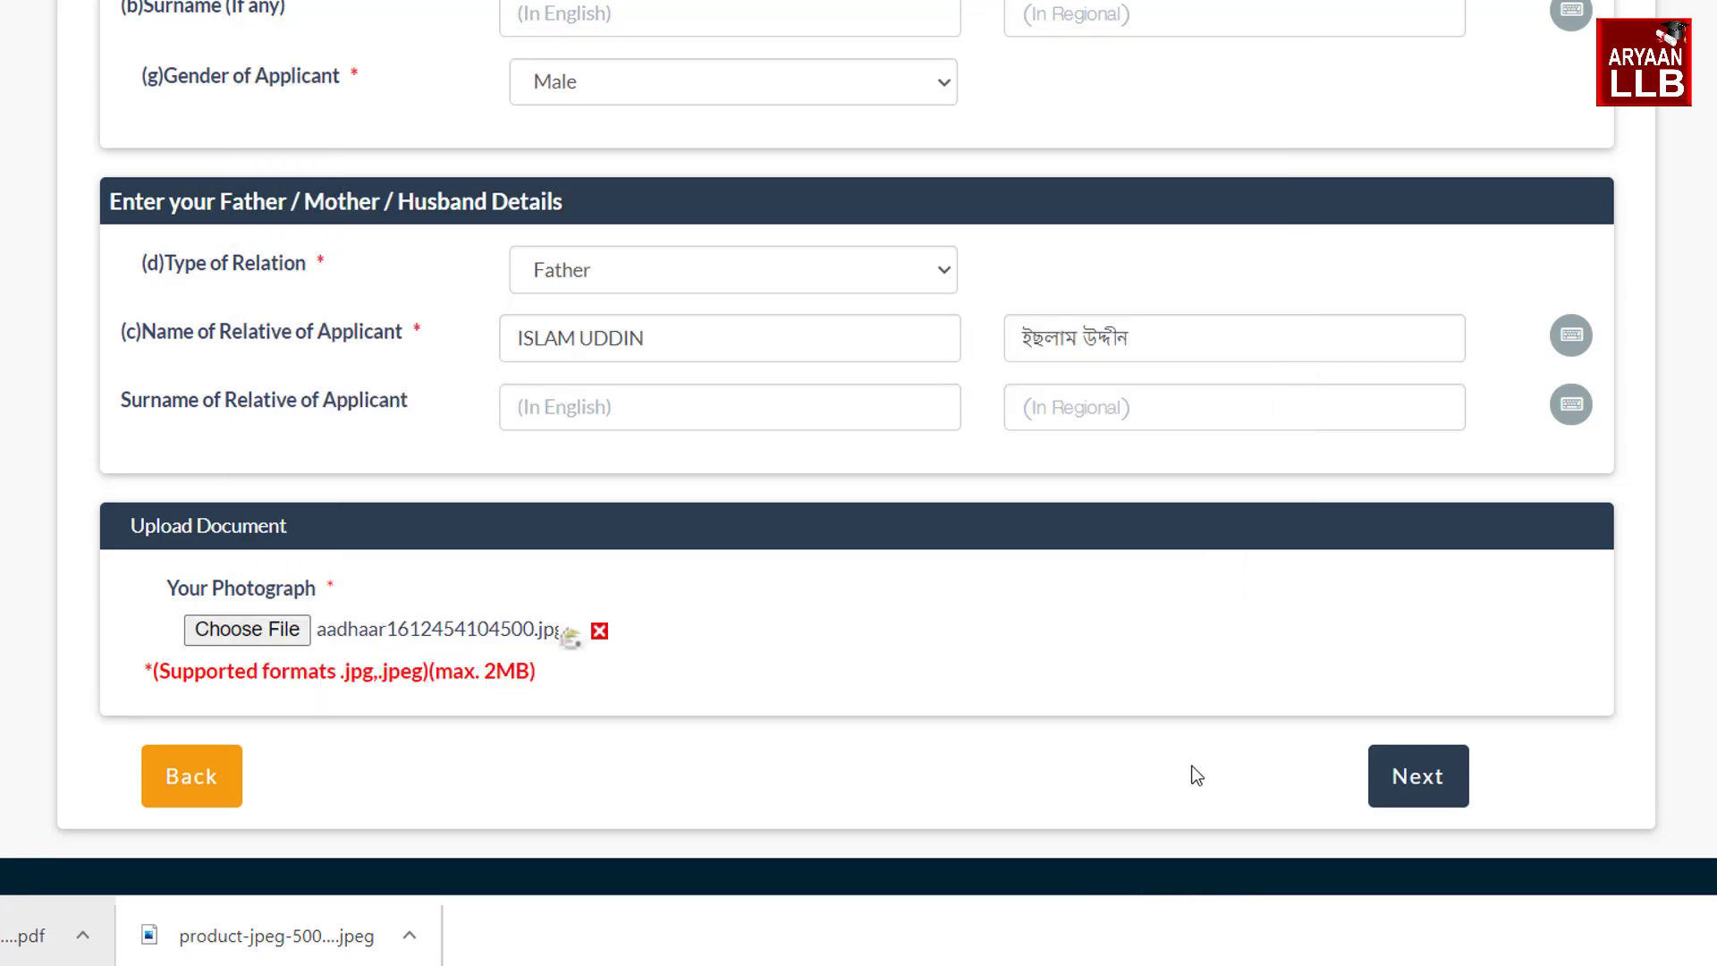
click(1414, 803)
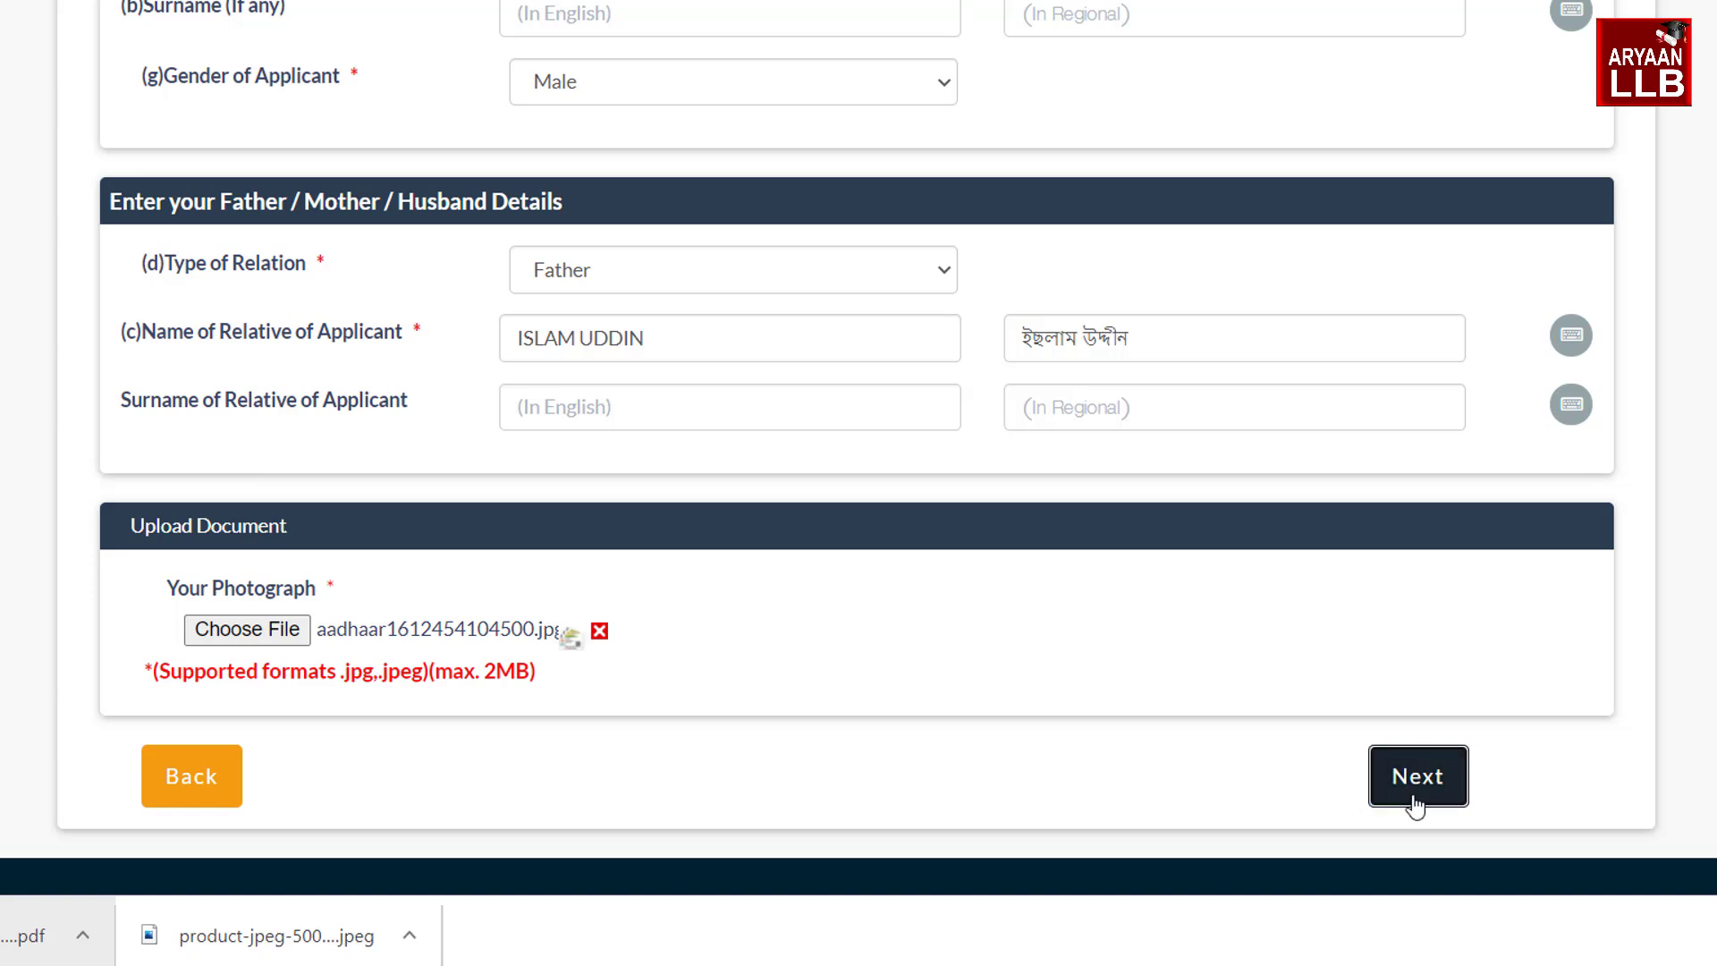
Enter the mobile number and declaration place DAKHIN SAMARALI to reach the Form-6 preview
click(697, 419)
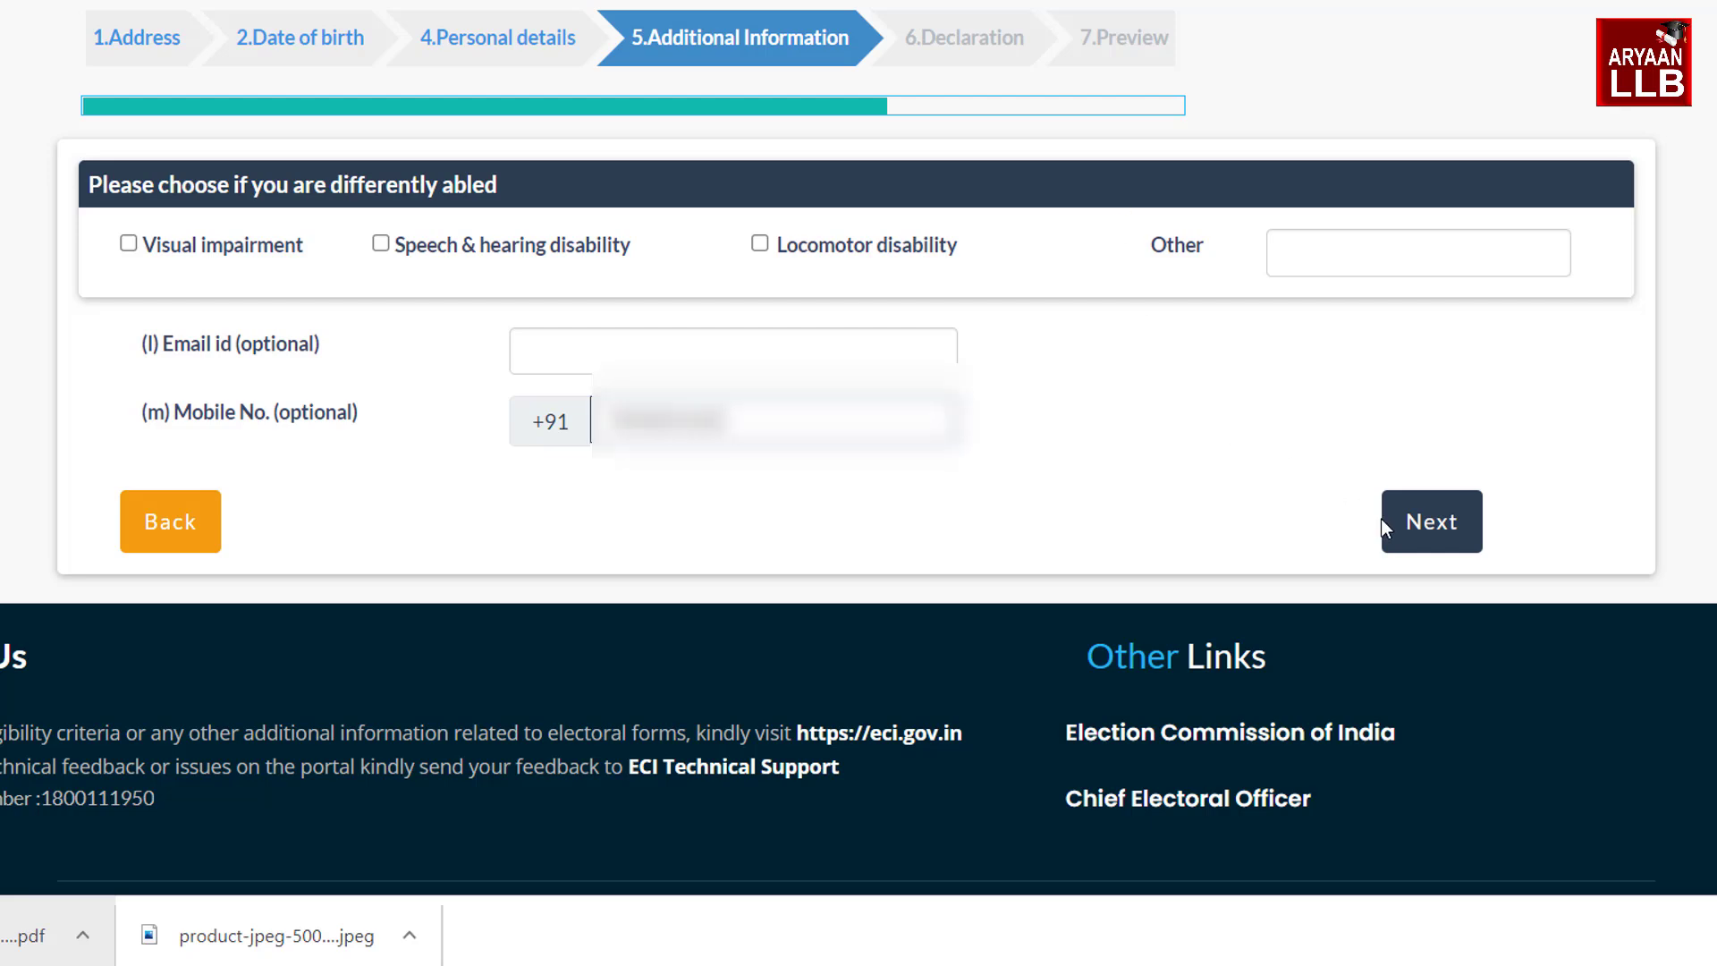
click(1426, 544)
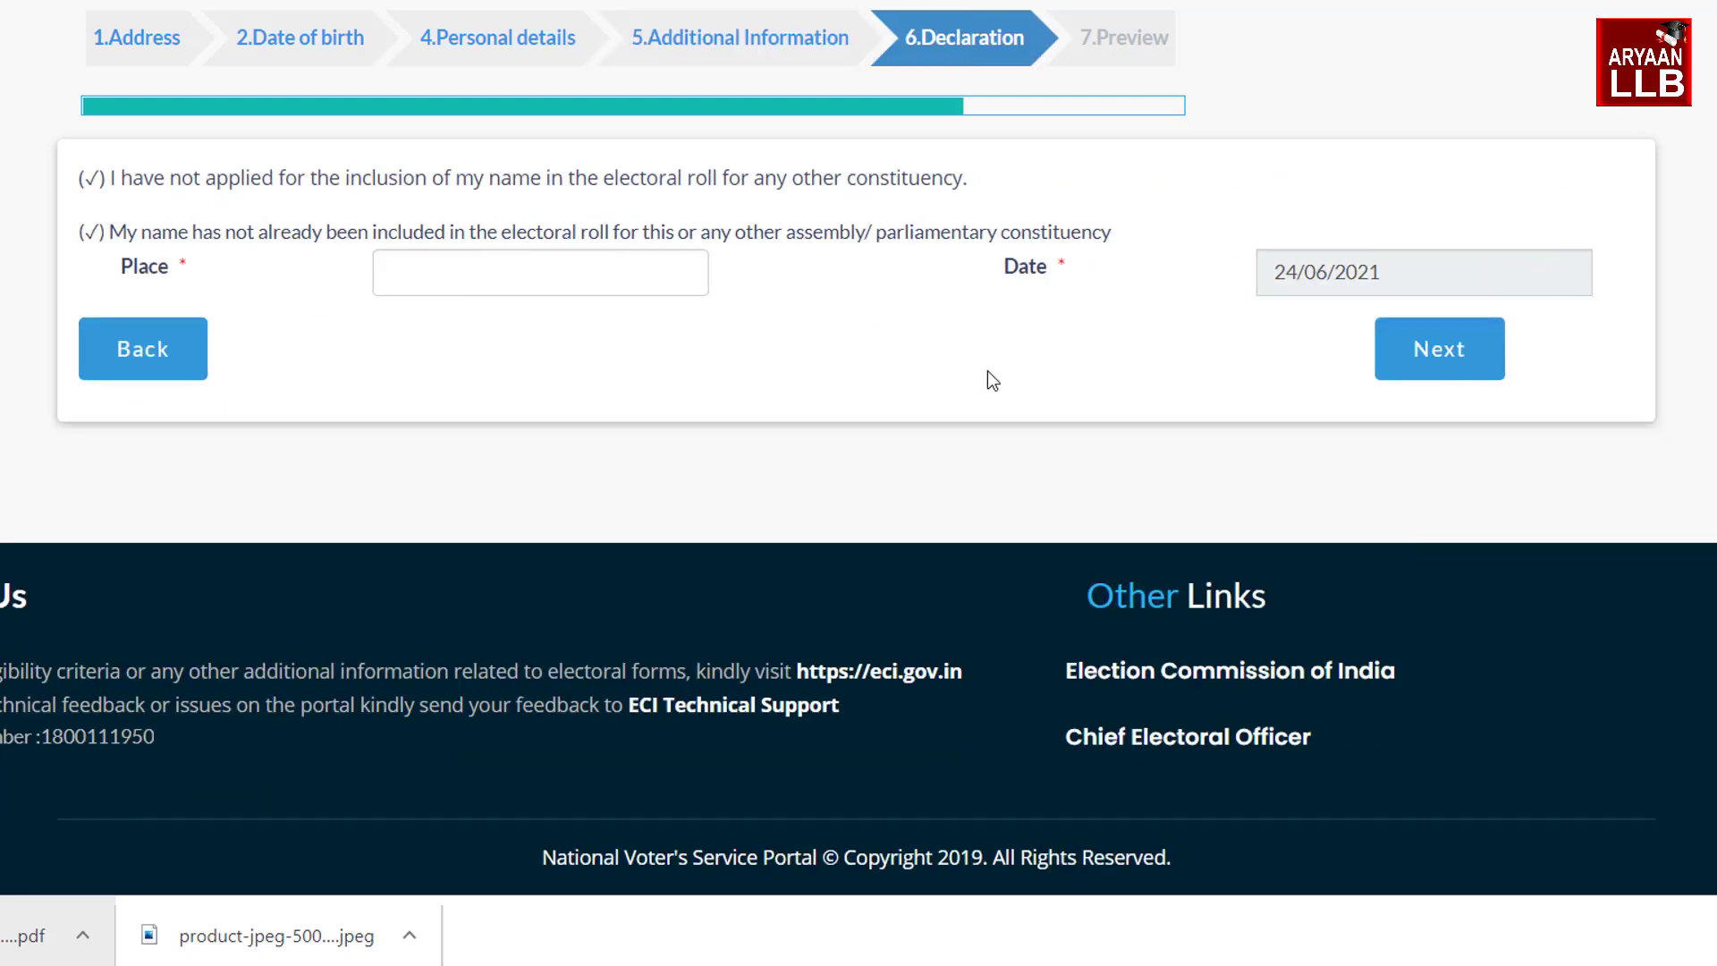
click(501, 283)
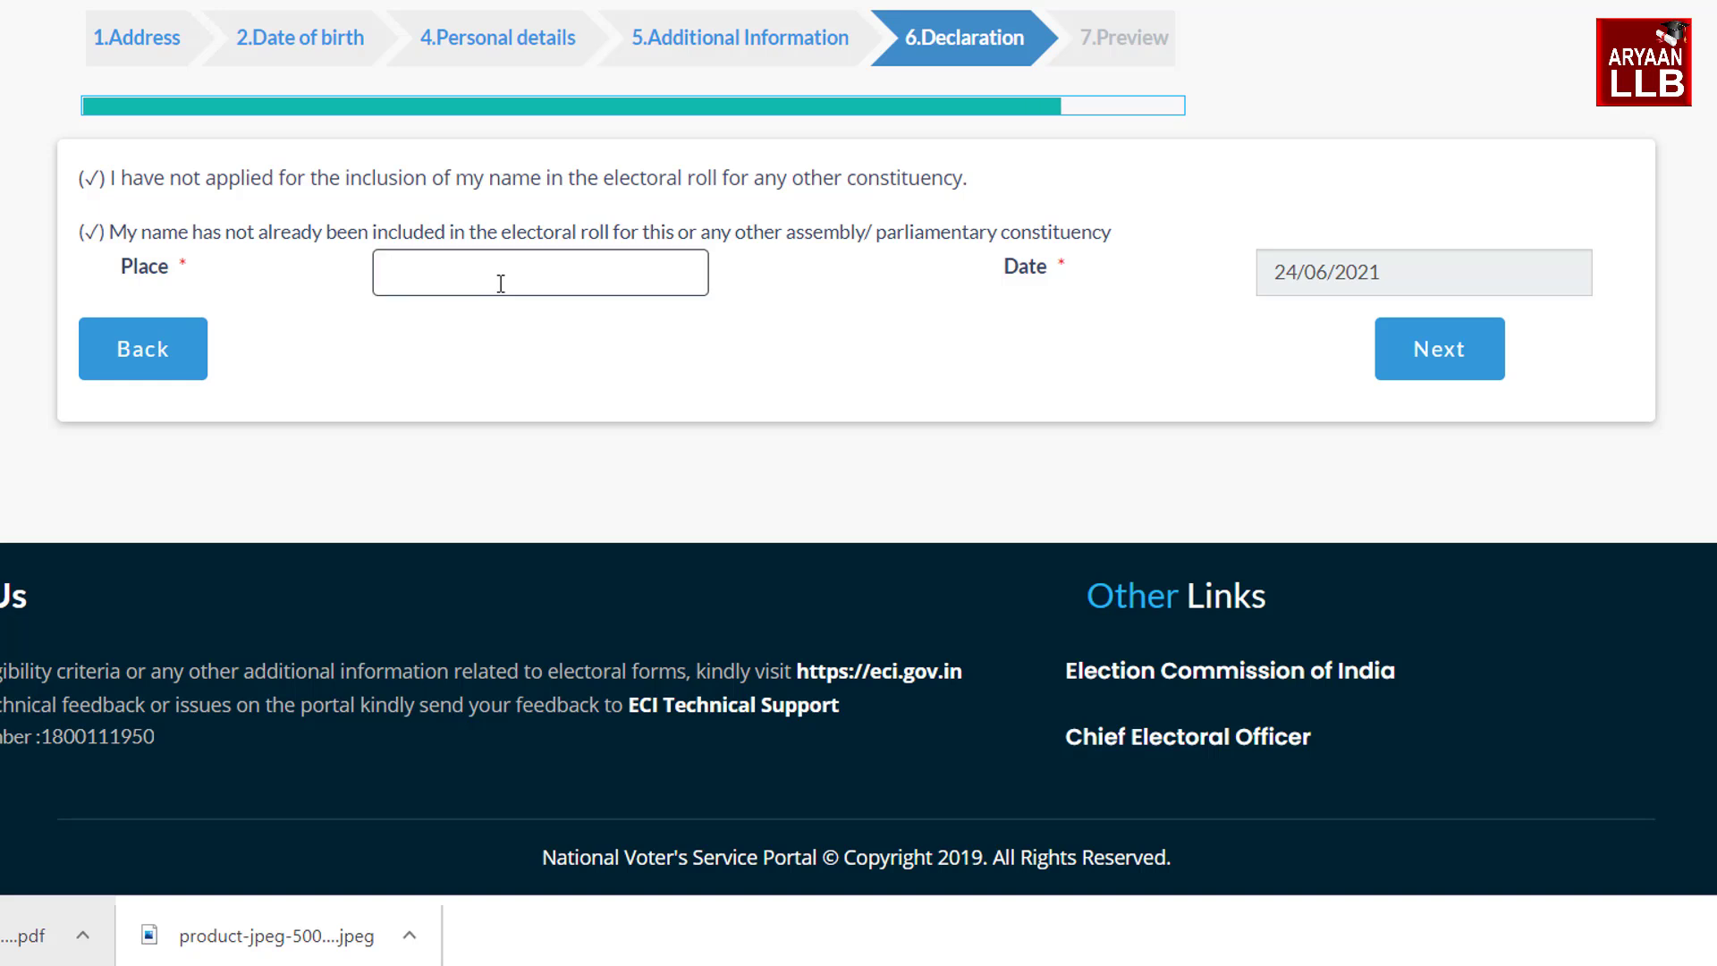
text(DAKHIN SAMARALI)
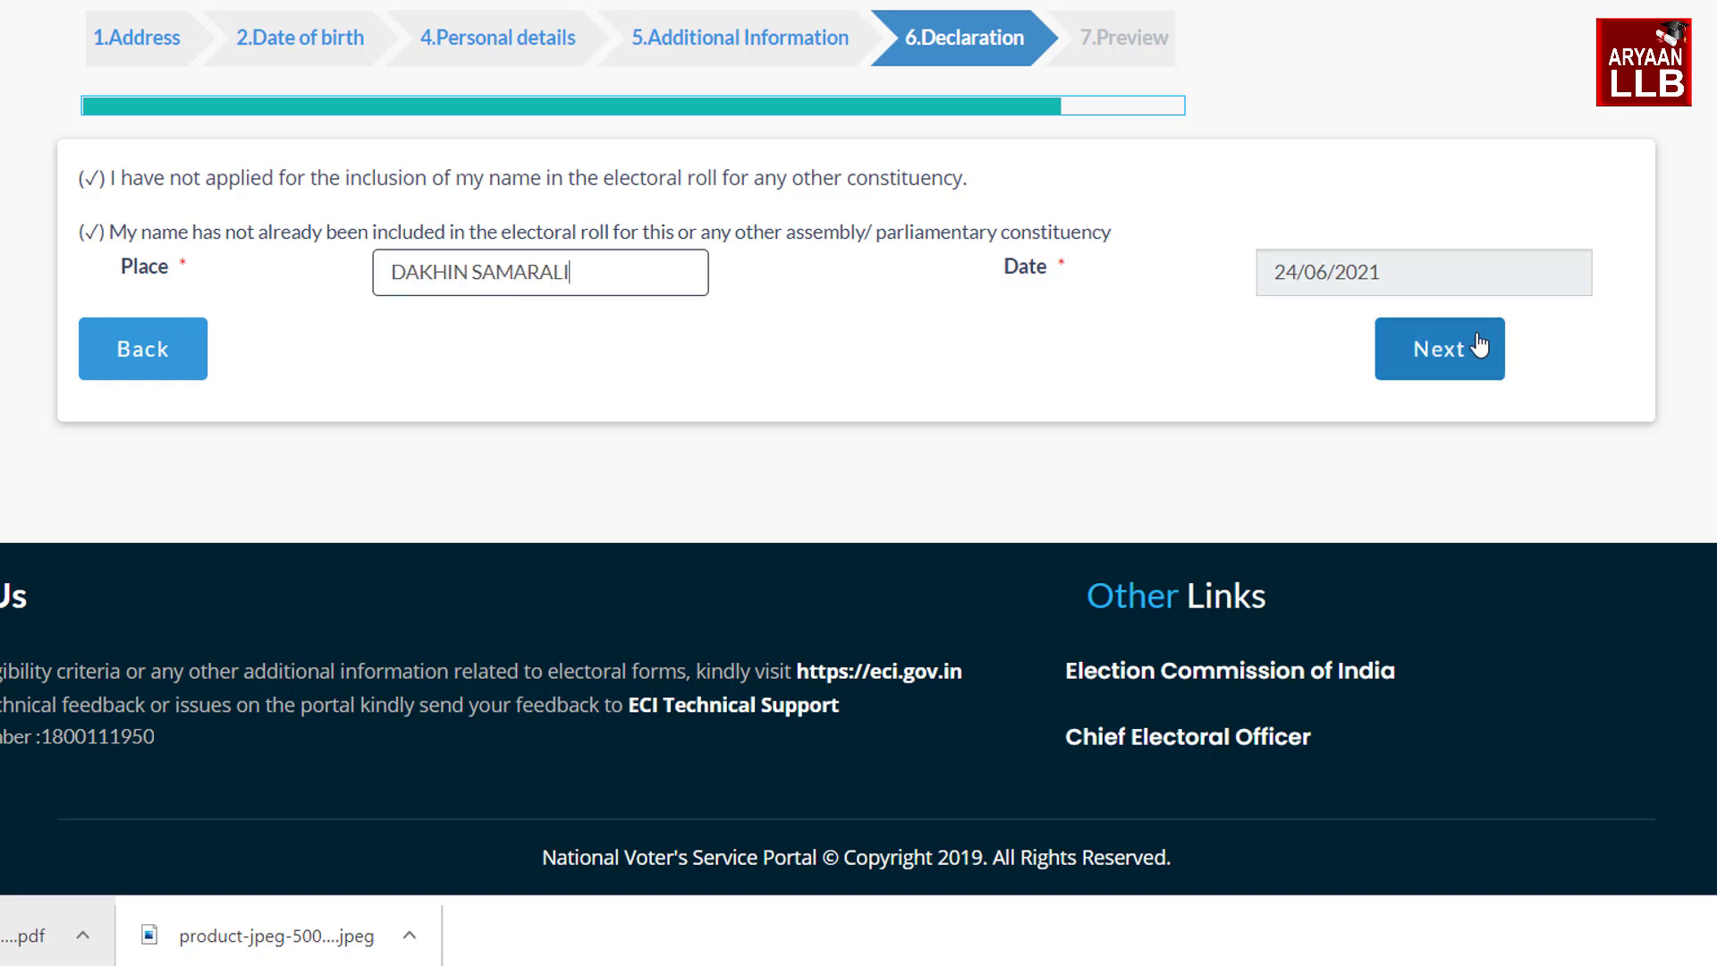
click(1480, 344)
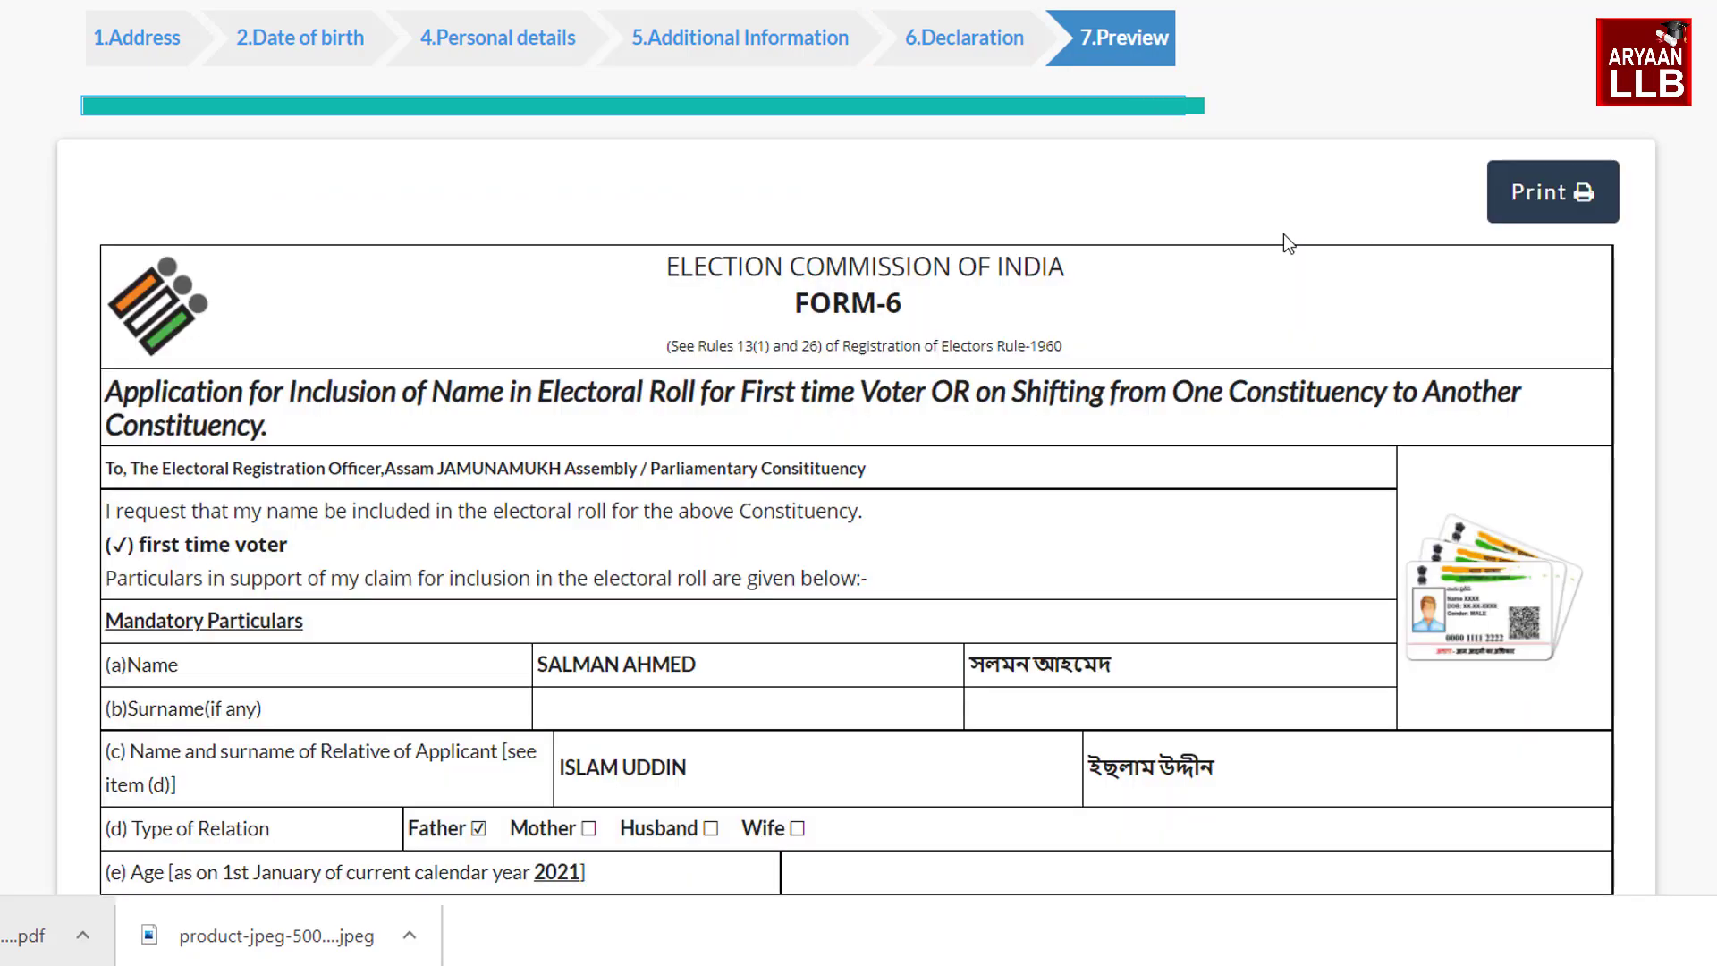
scroll(1284, 234, down, 9)
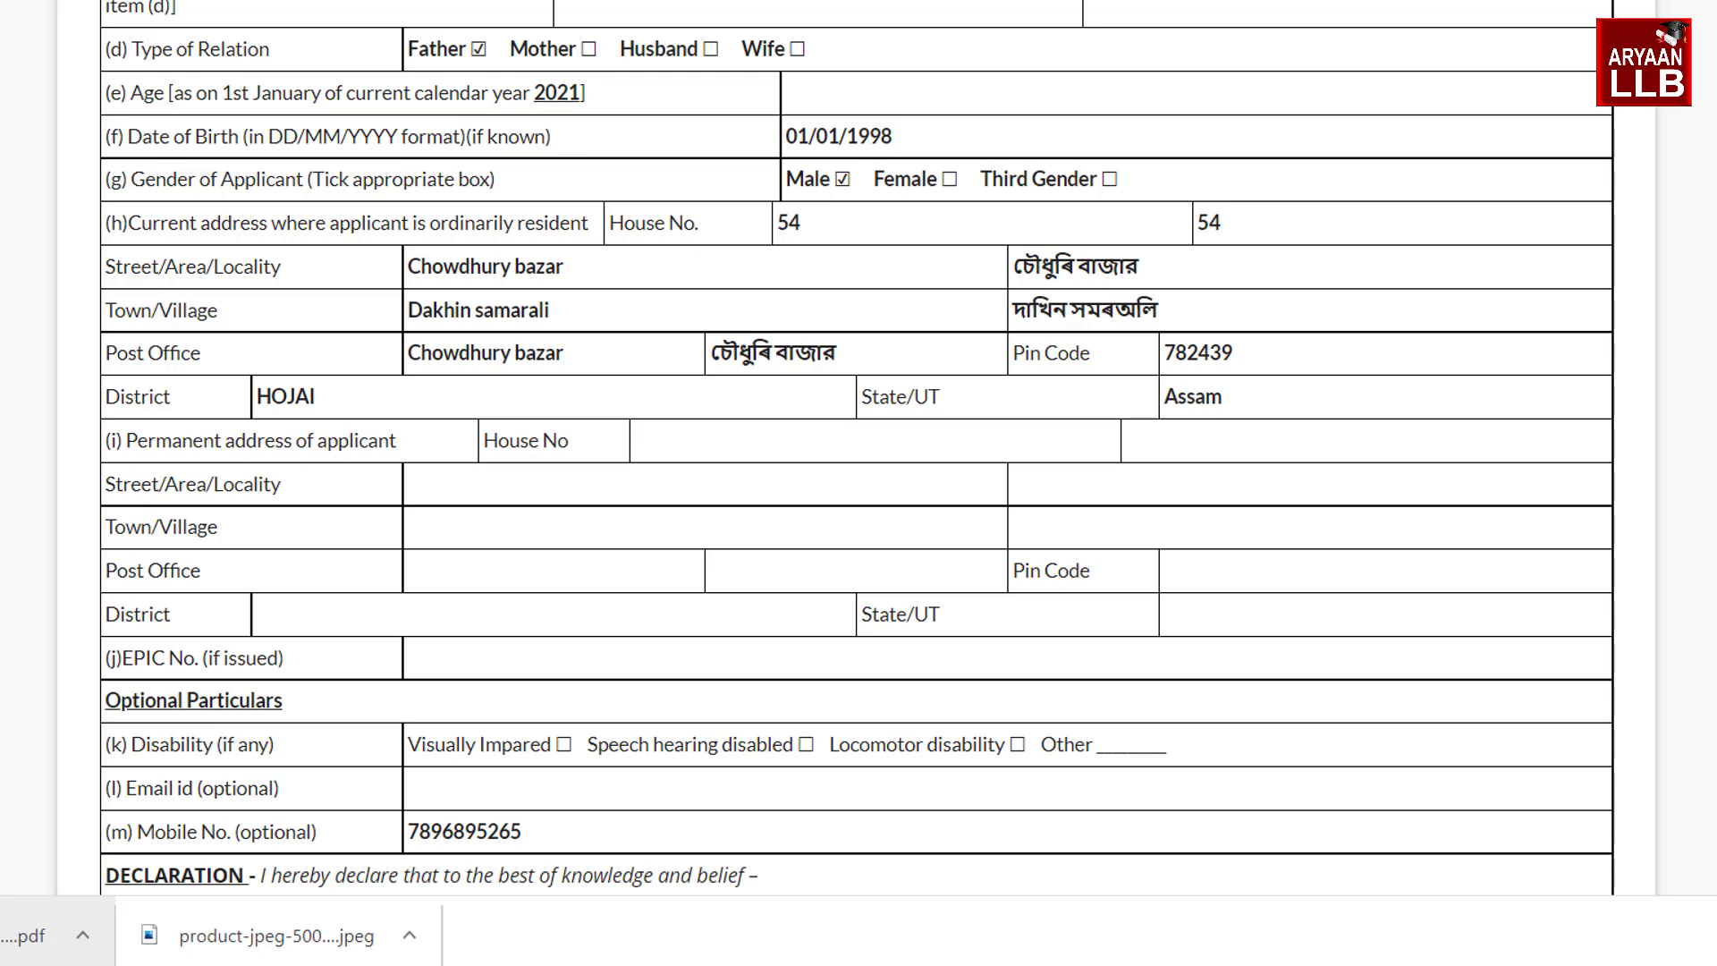
scroll(856, 447, down, 6)
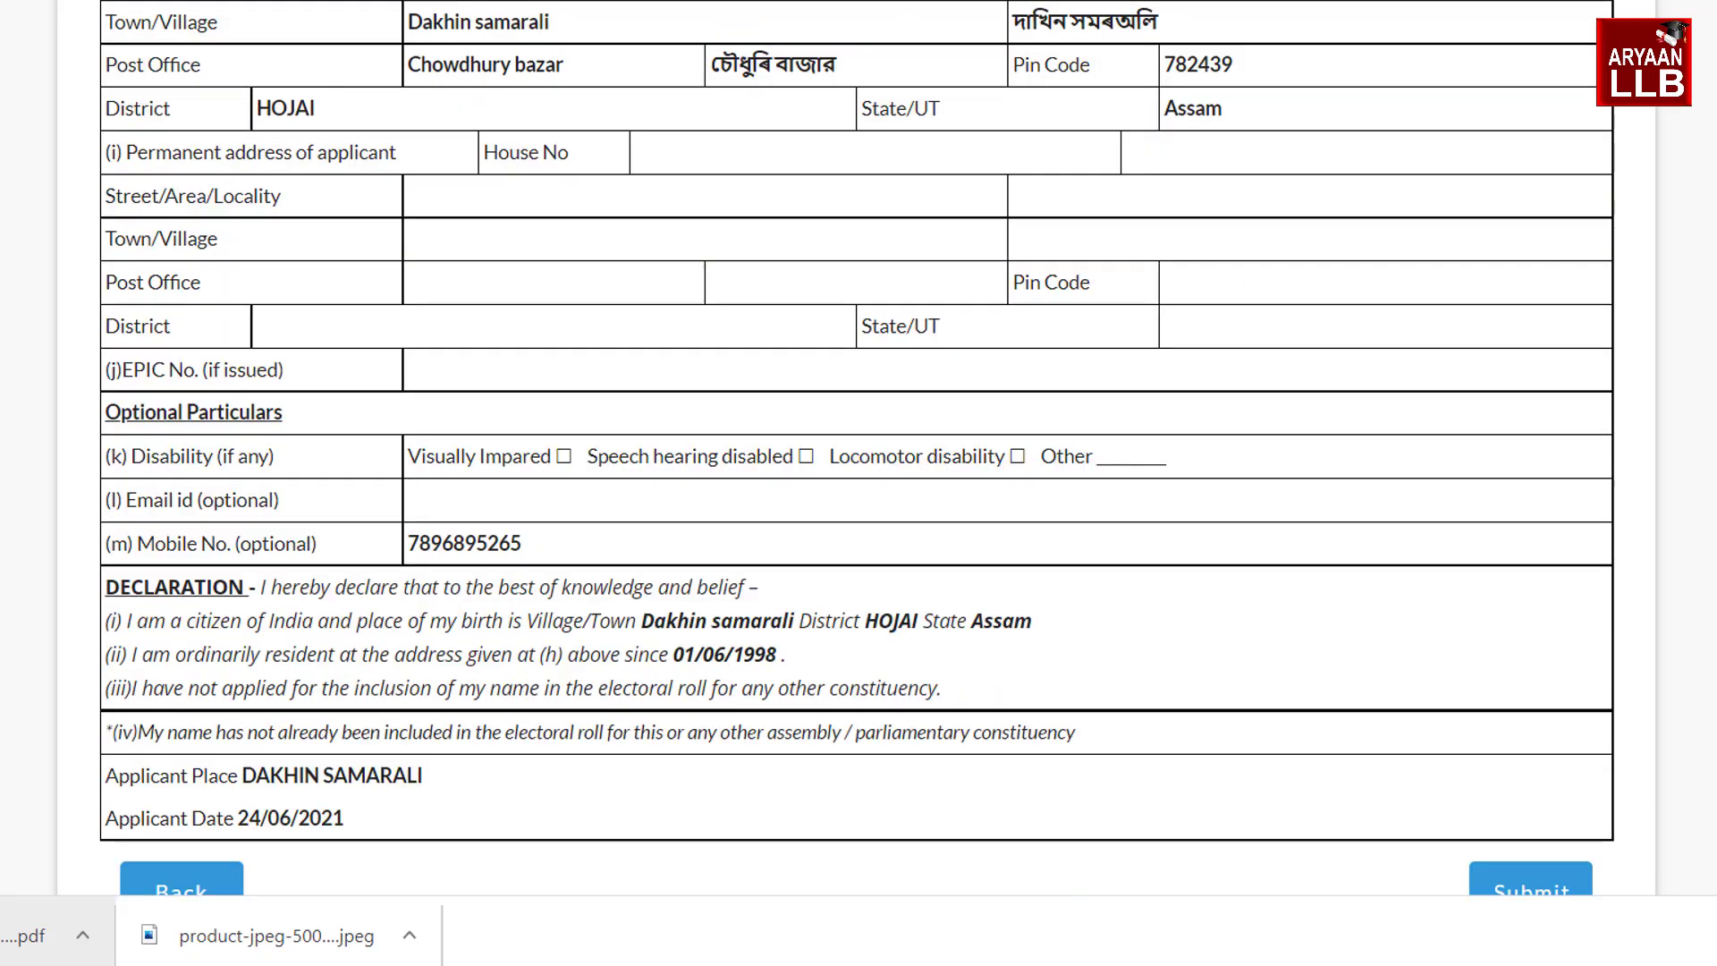